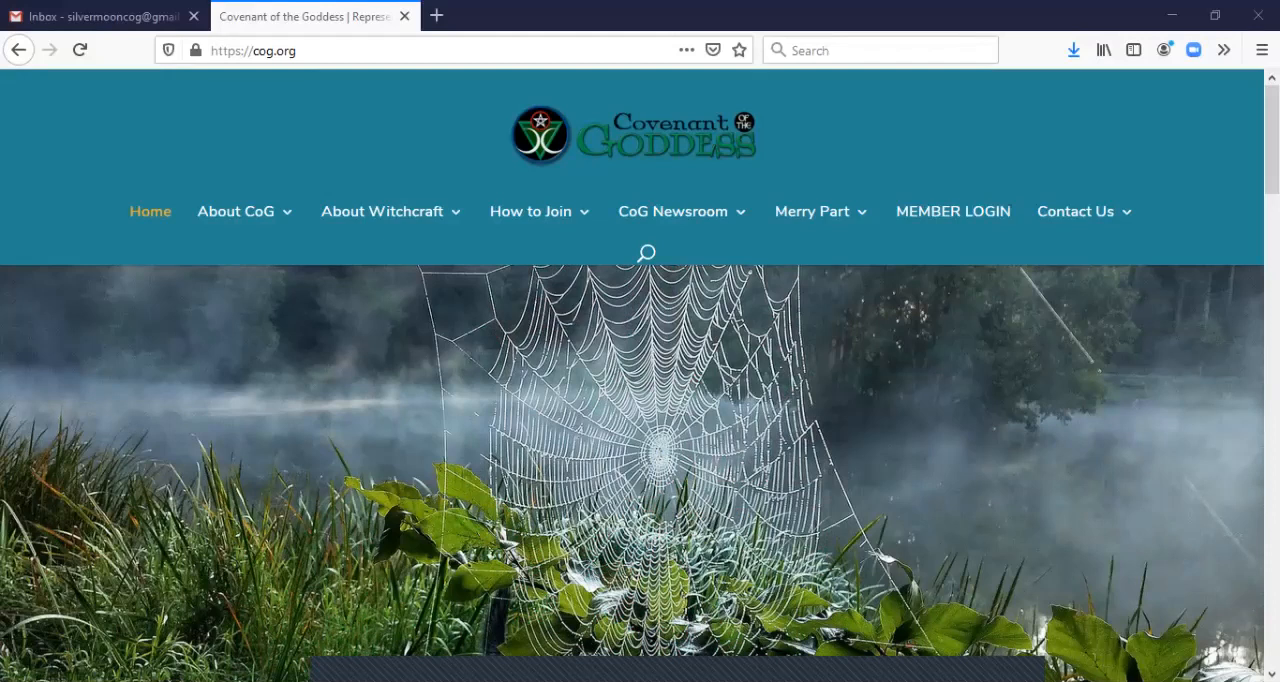
Open the How to Join page and review the membership criteria, required submissions and the Friends of CoG program
mouse_move(530, 211)
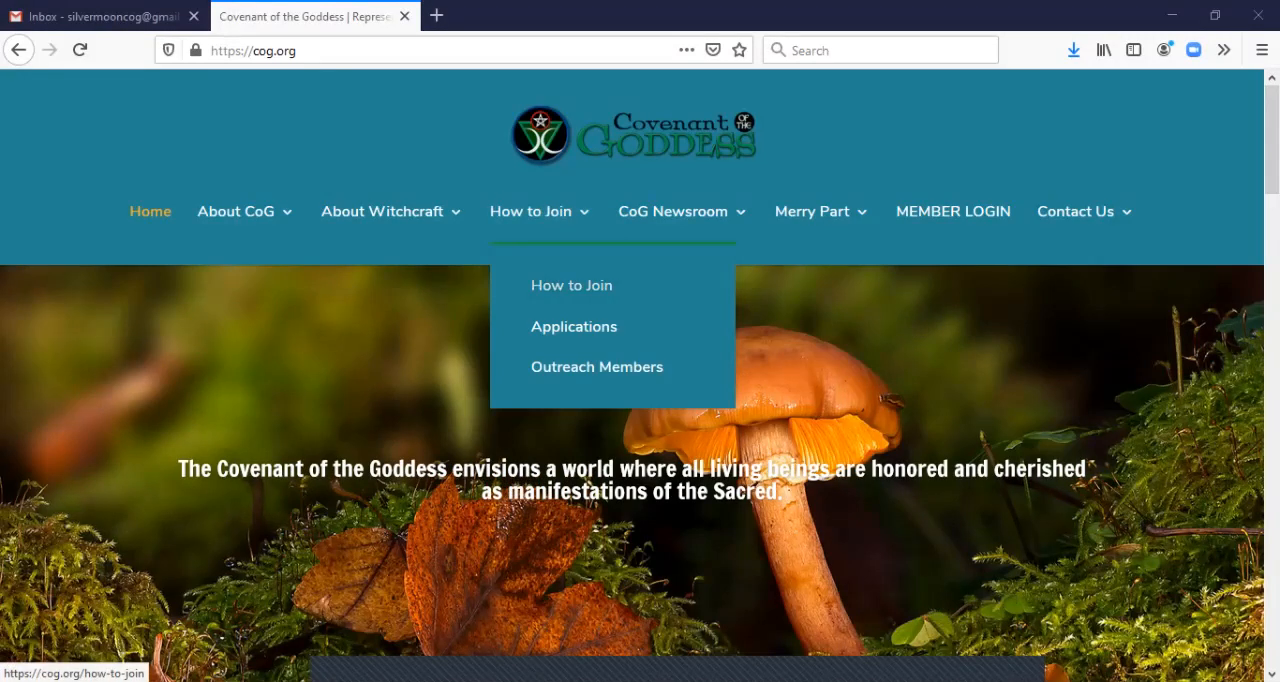
left_click(571, 286)
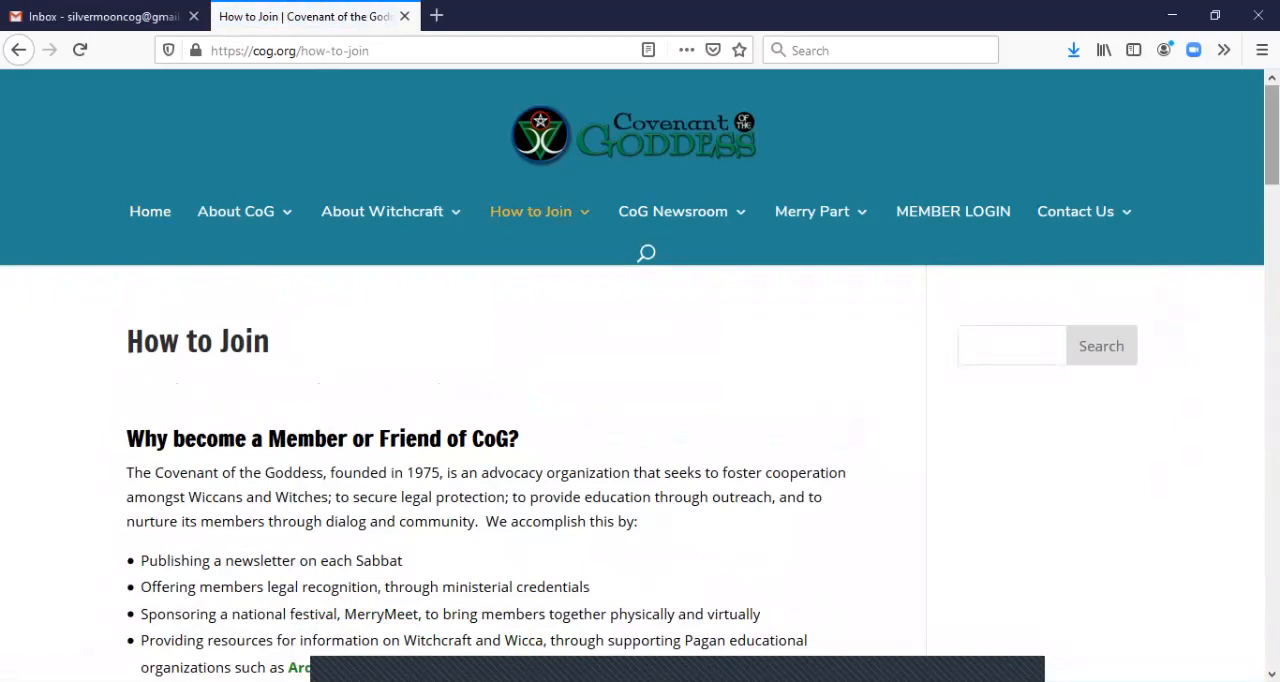
scroll(640, 440, "down", 10)
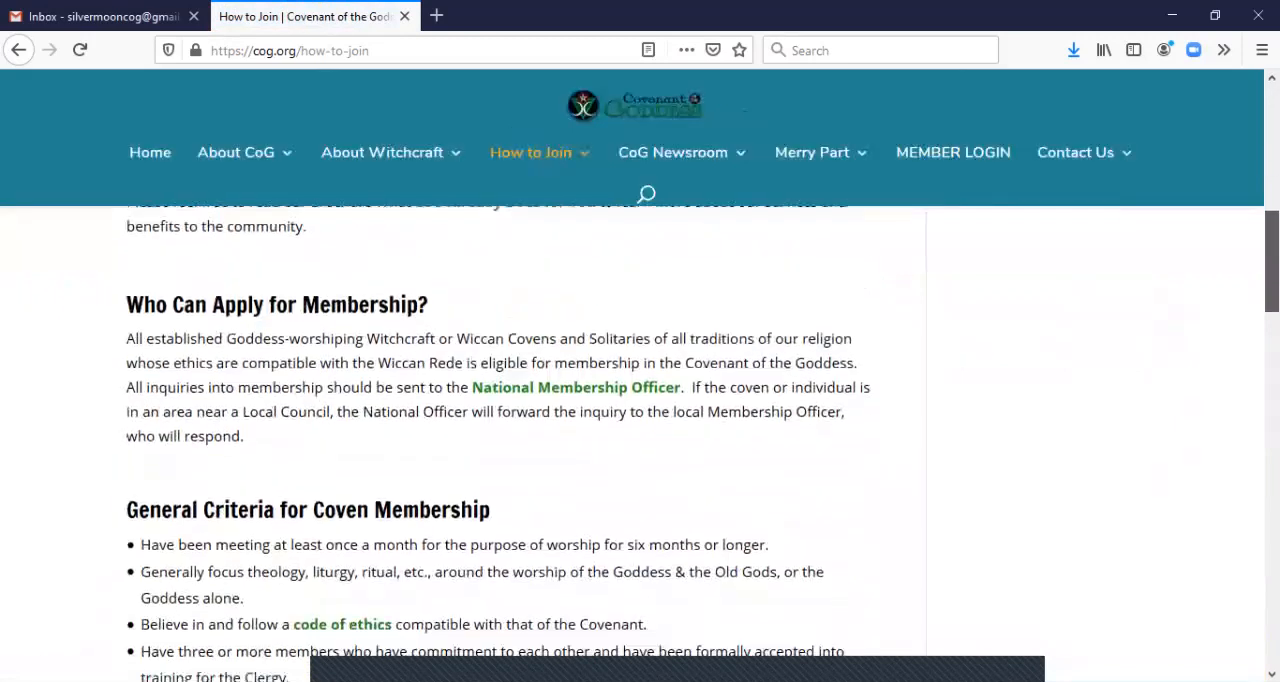
scroll(640, 440, "down", 5)
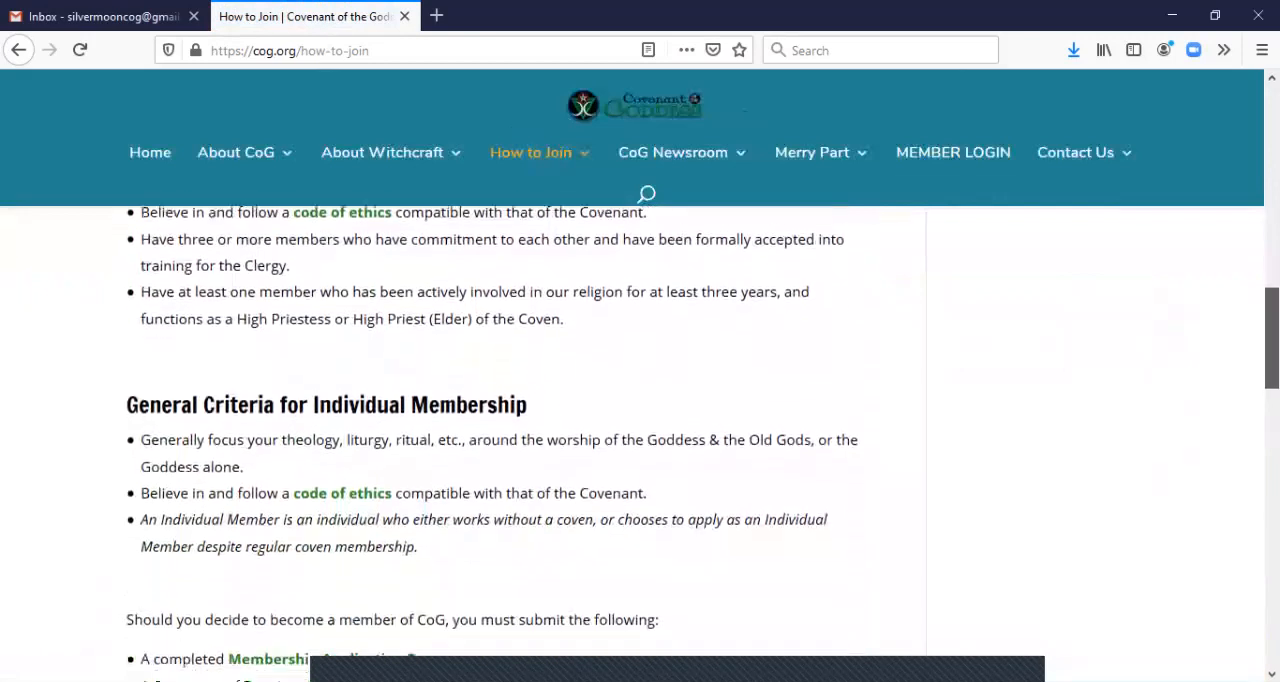
scroll(640, 440, "down", 6)
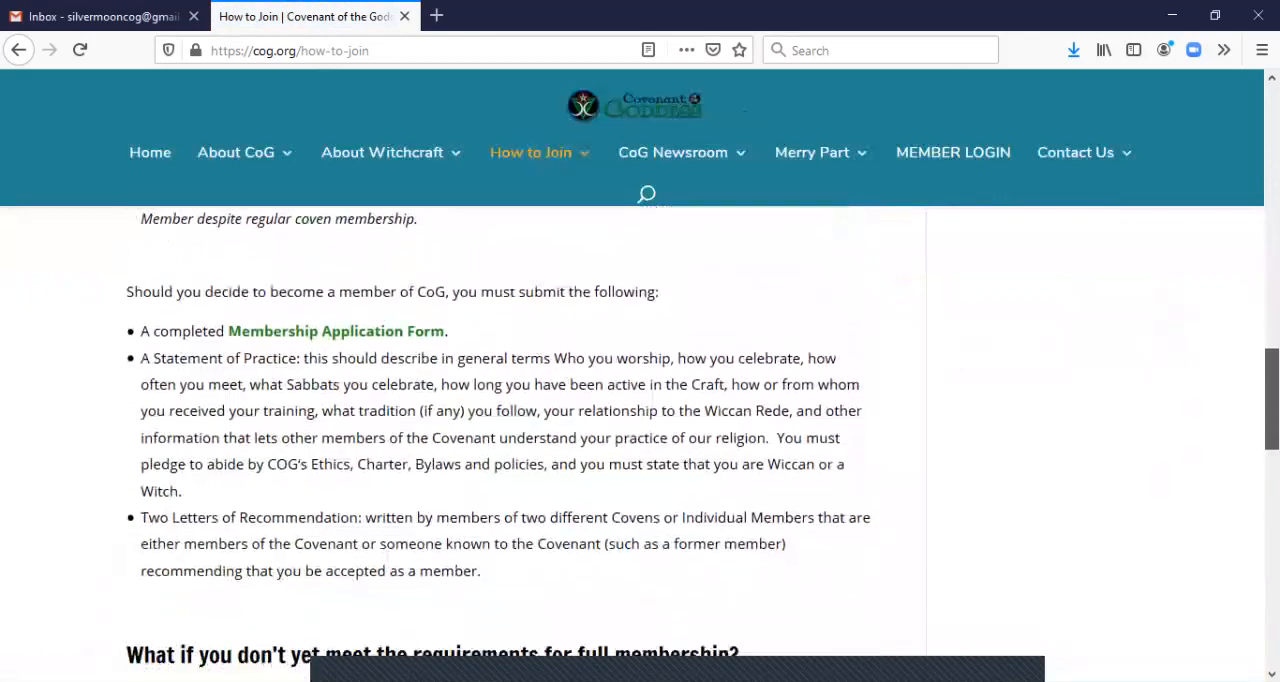
scroll(640, 440, "down", 3)
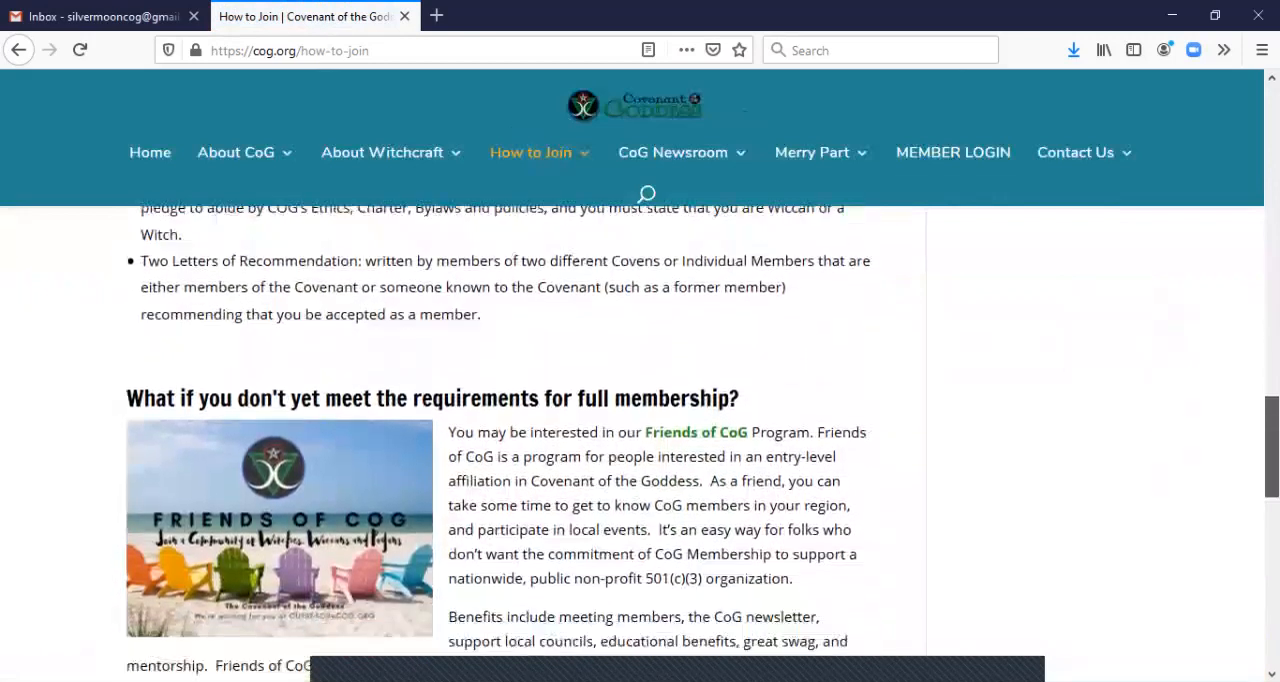
scroll(640, 440, "down", 3)
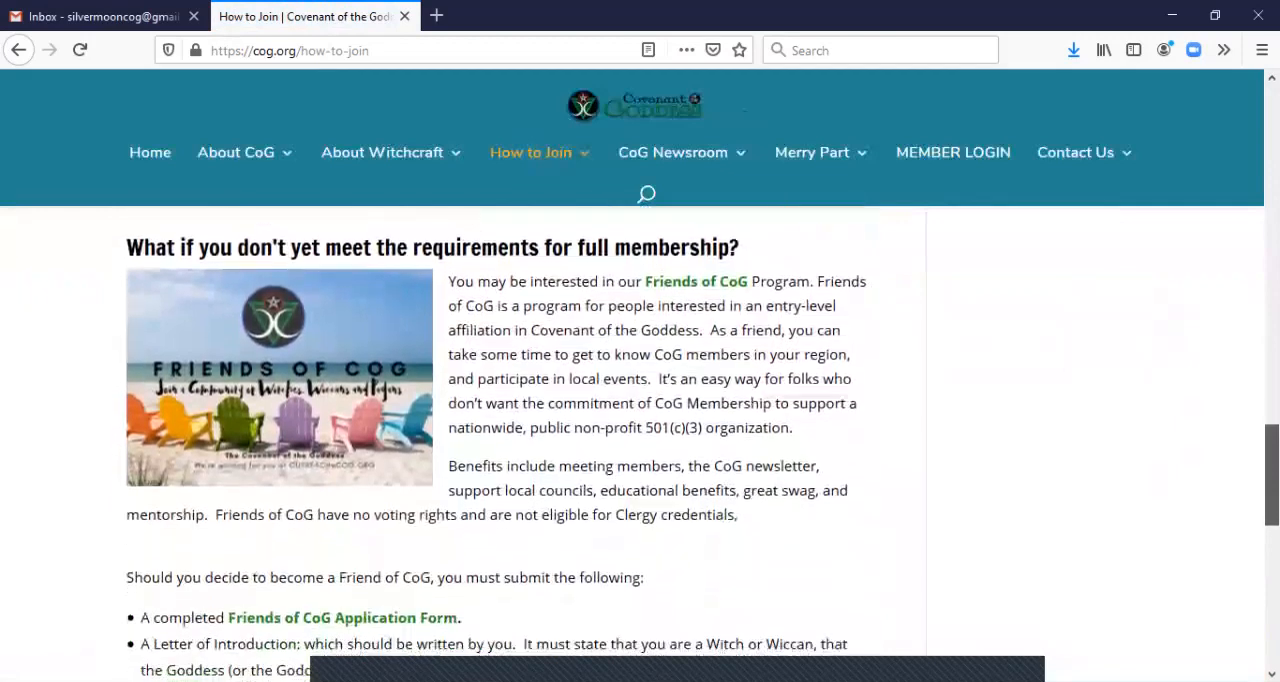
scroll(640, 440, "down", 6)
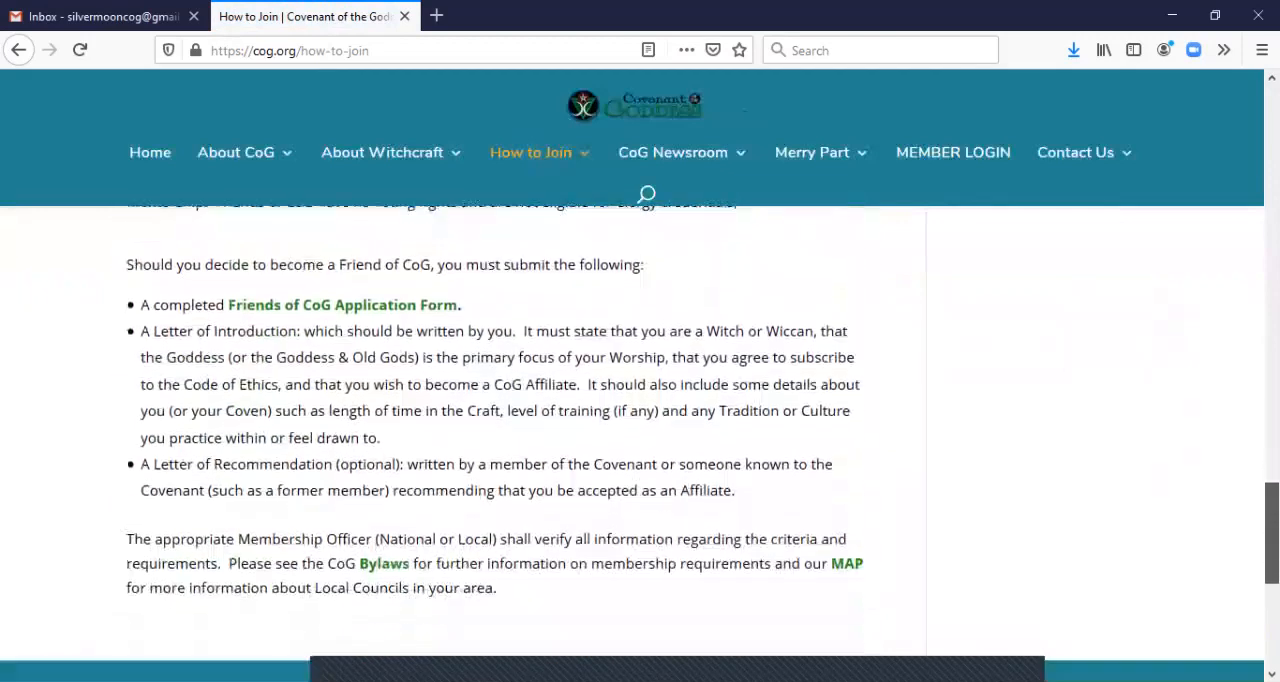
scroll(640, 420, "up", 20)
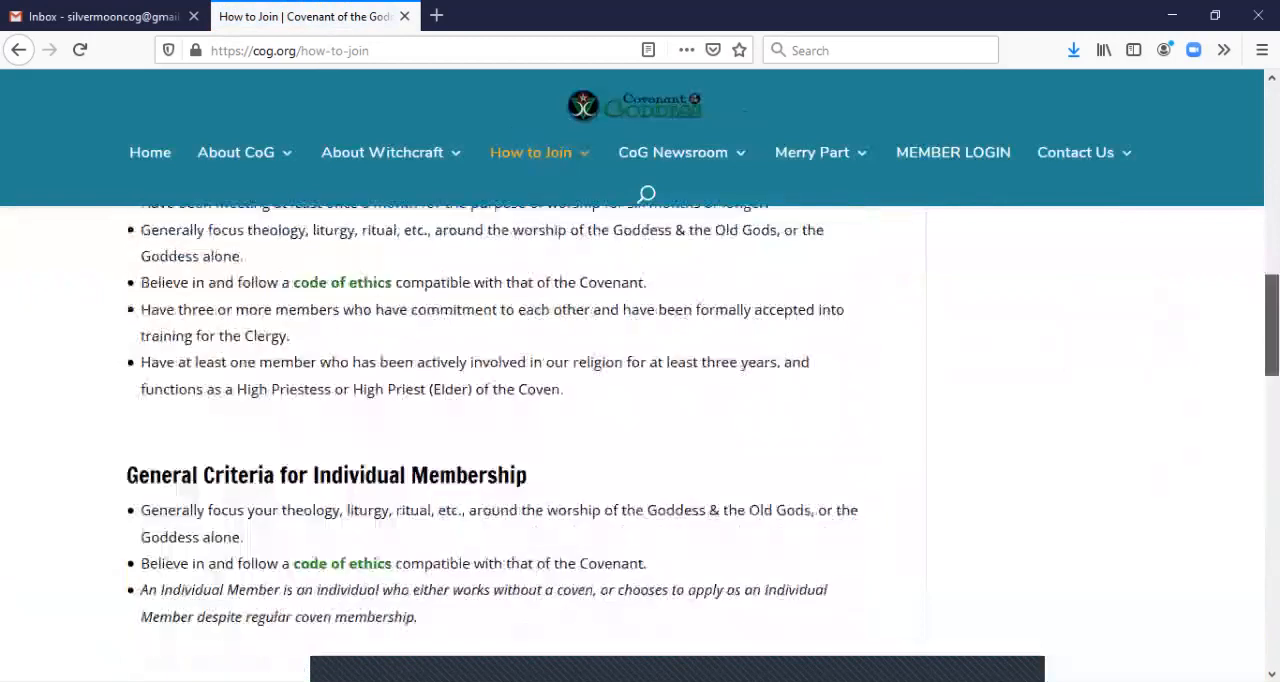
scroll(640, 420, "up", 1)
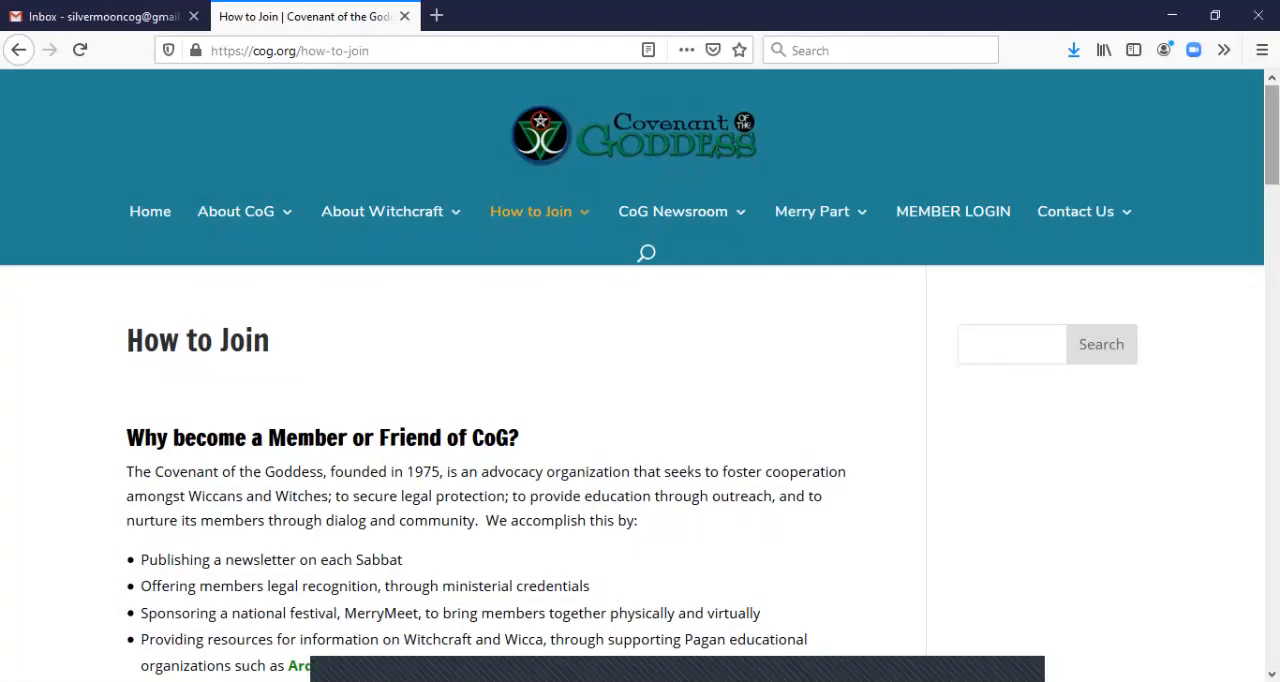
scroll(640, 450, "down", 3)
scroll(640, 450, "up", 3)
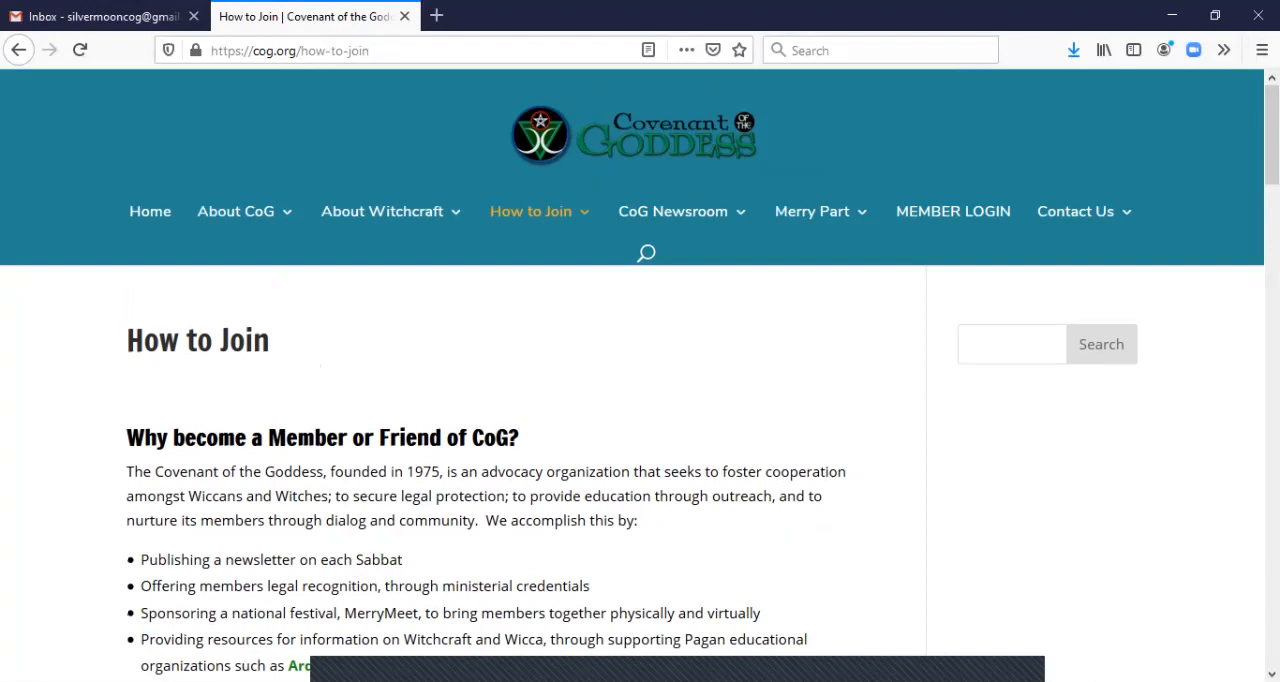
Go to the Applications page of the How to Join section and bring its list of forms into view
mouse_move(531, 211)
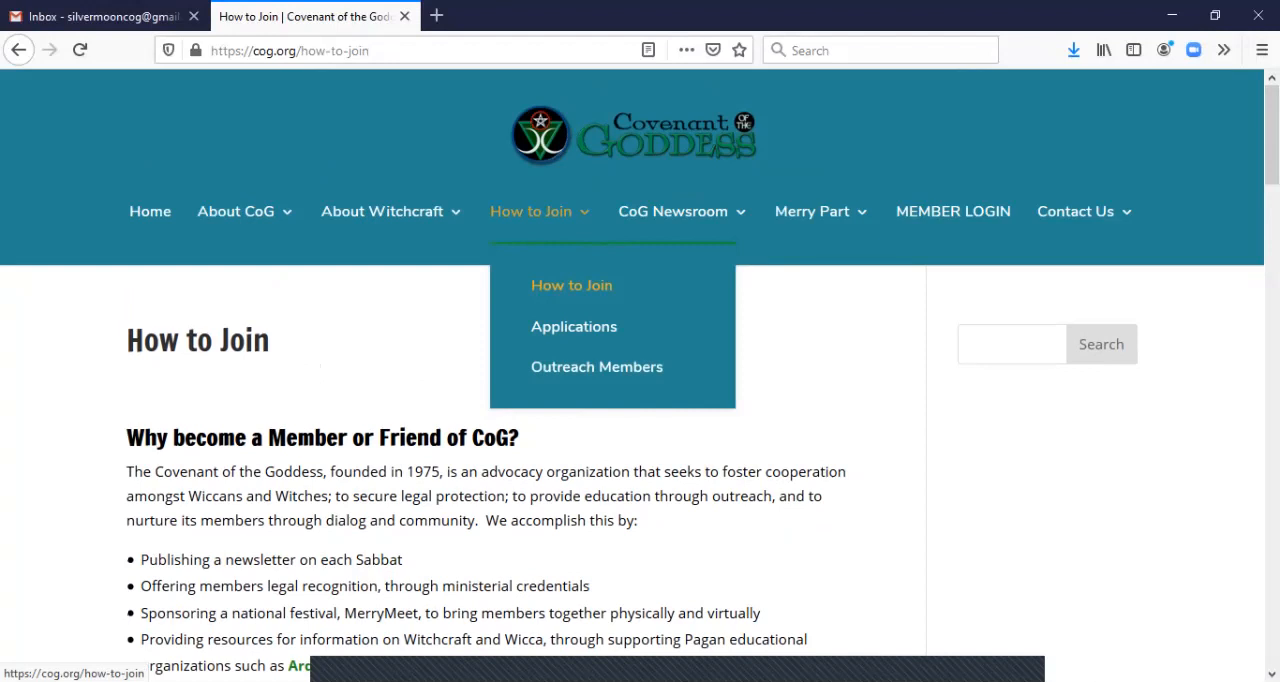
left_click(574, 326)
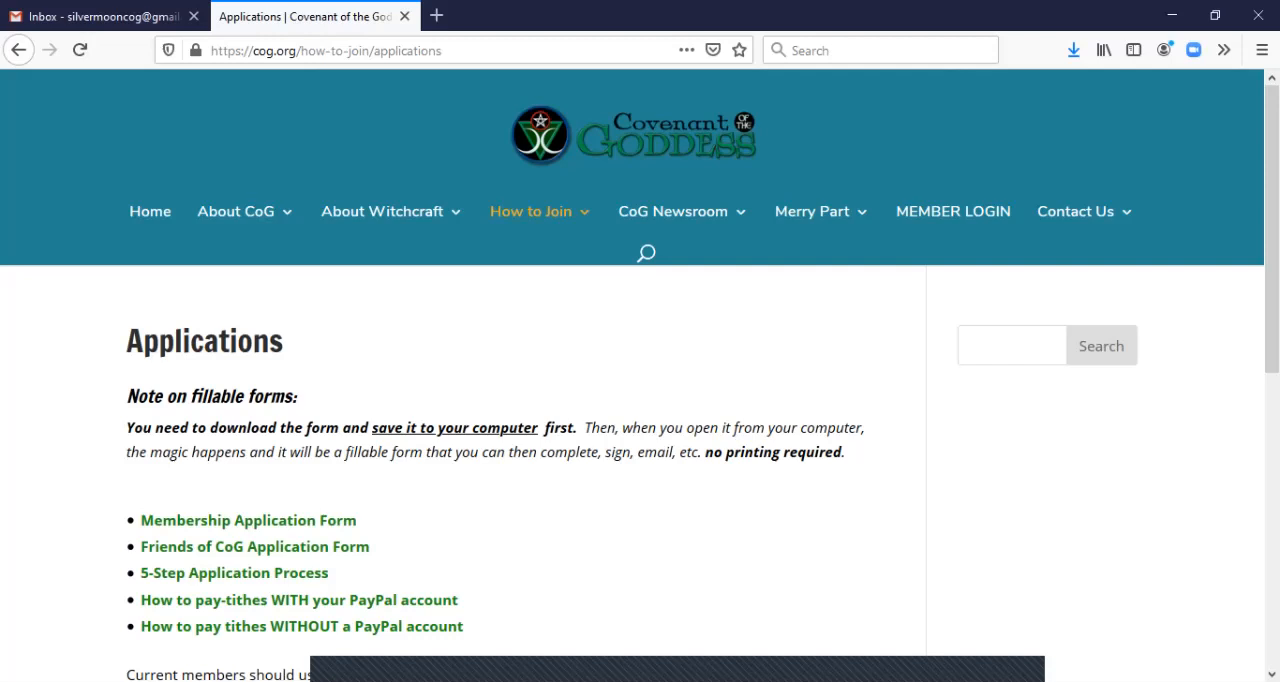
left_click_drag(1272, 220, 1272, 261)
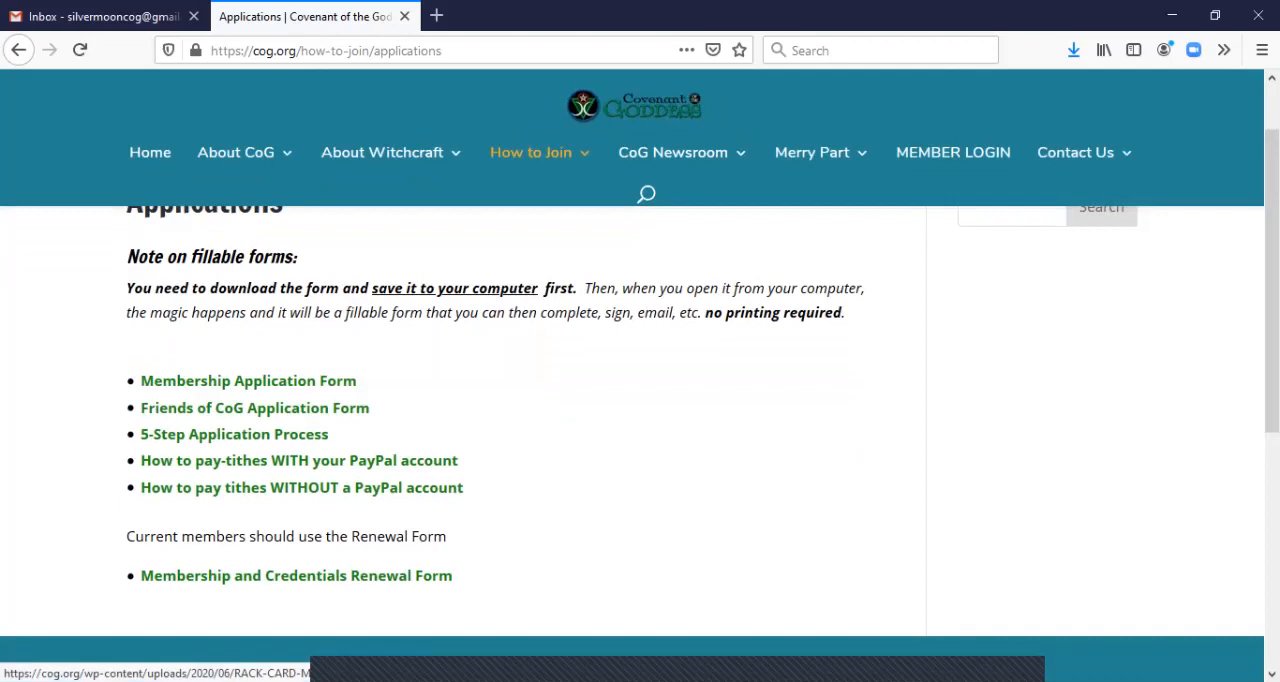
Open the 5-Step Application Process document, review its steps and close it
left_click(234, 434)
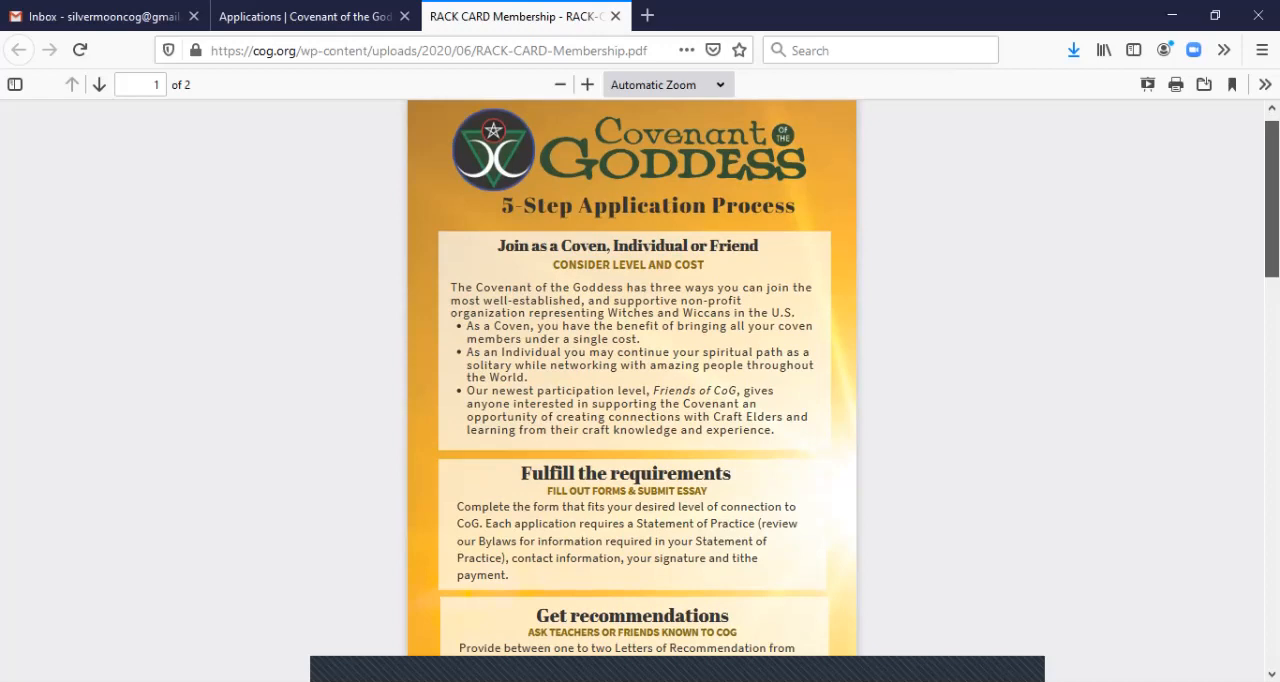
scroll(632, 378, "down", 5)
scroll(632, 378, "down", 4)
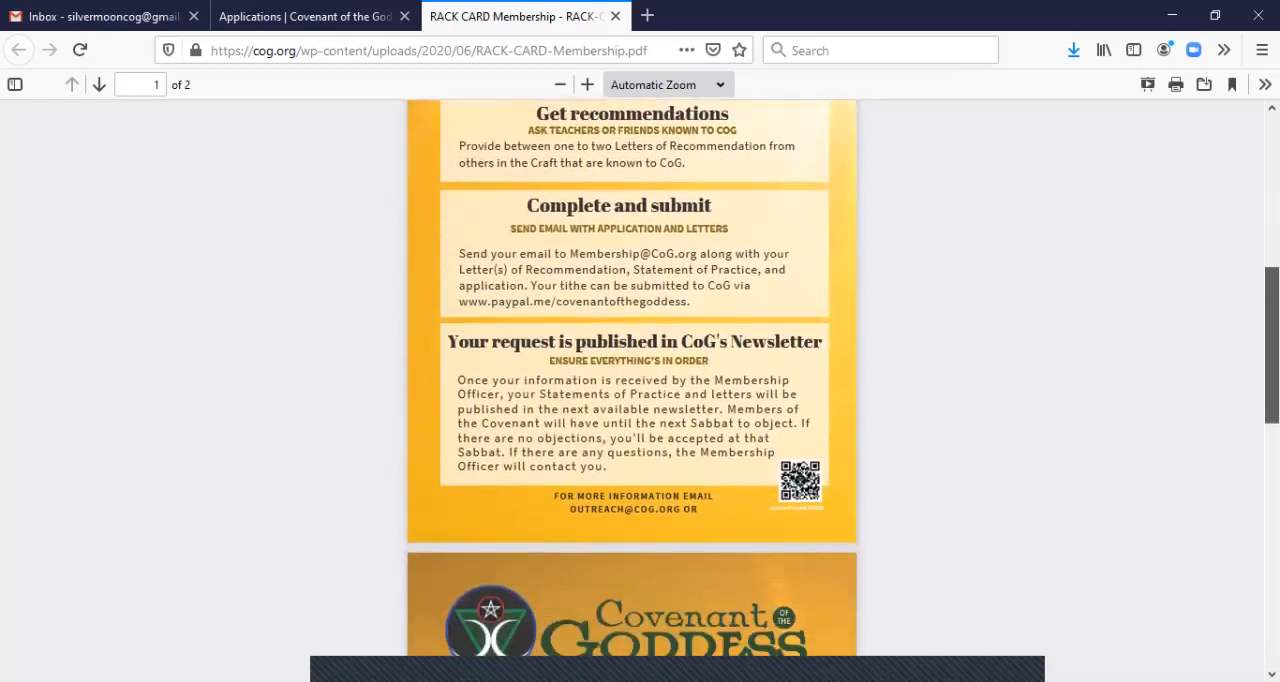
scroll(632, 378, "up", 7)
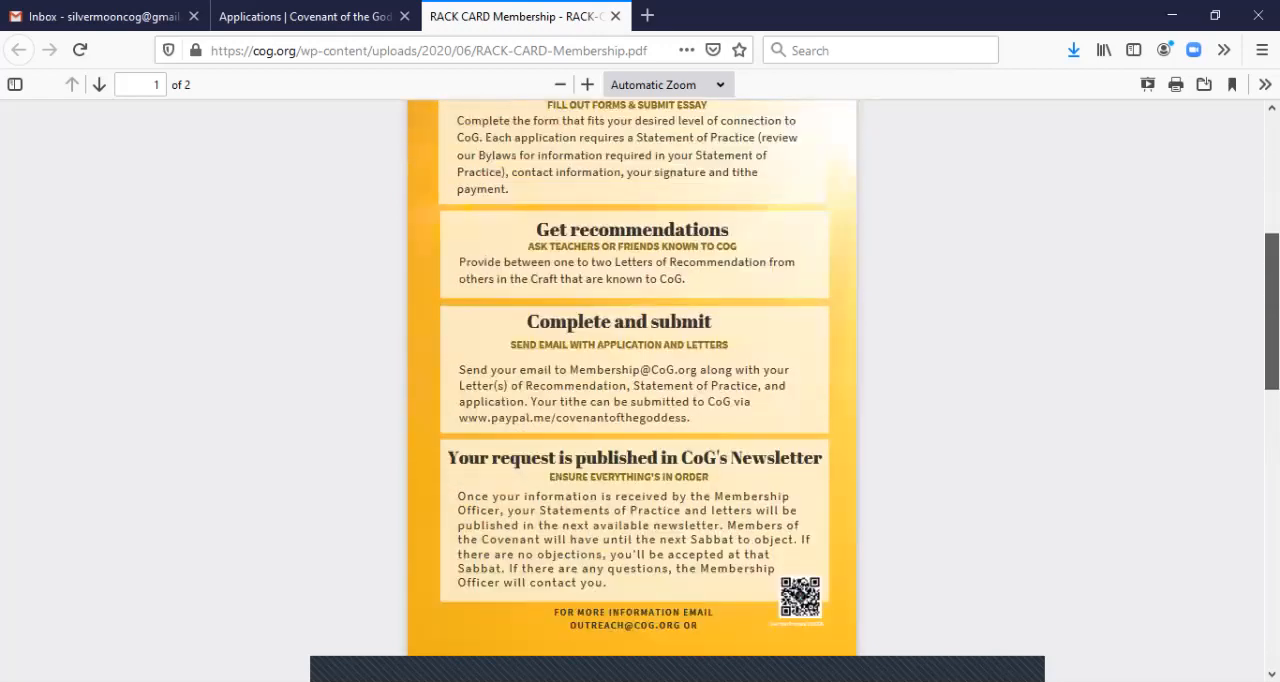
left_click_drag(1271, 218, 1271, 192)
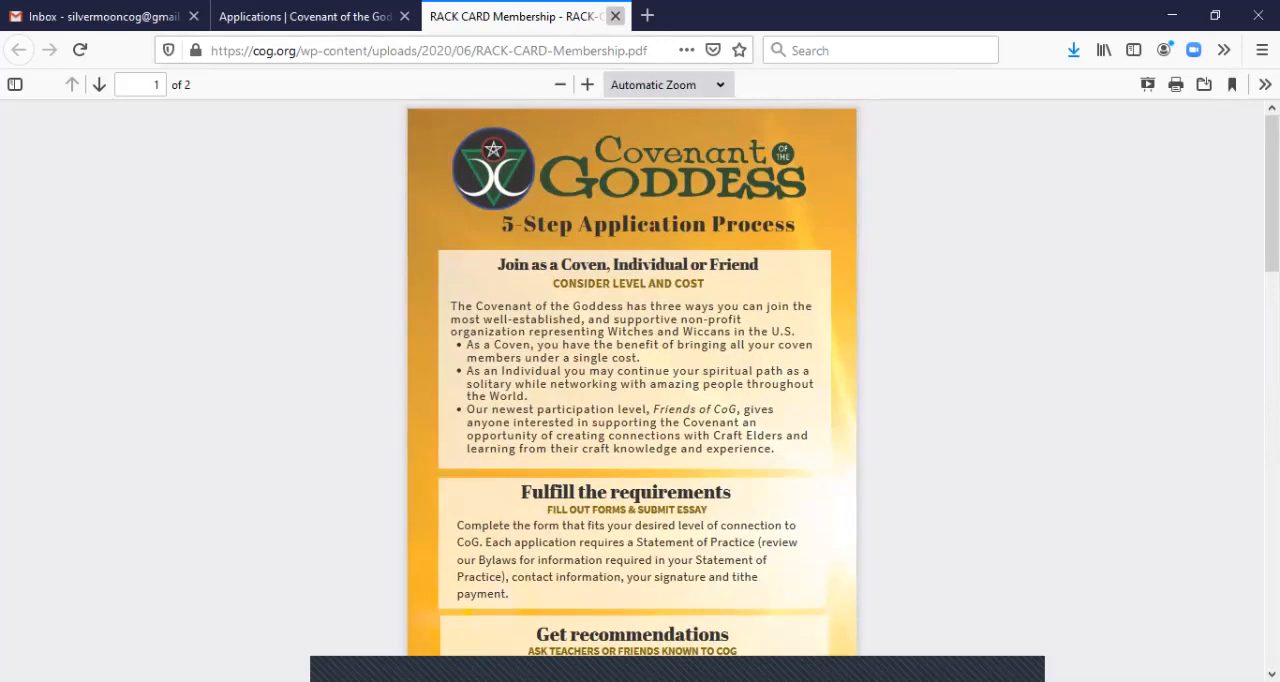
left_click(615, 16)
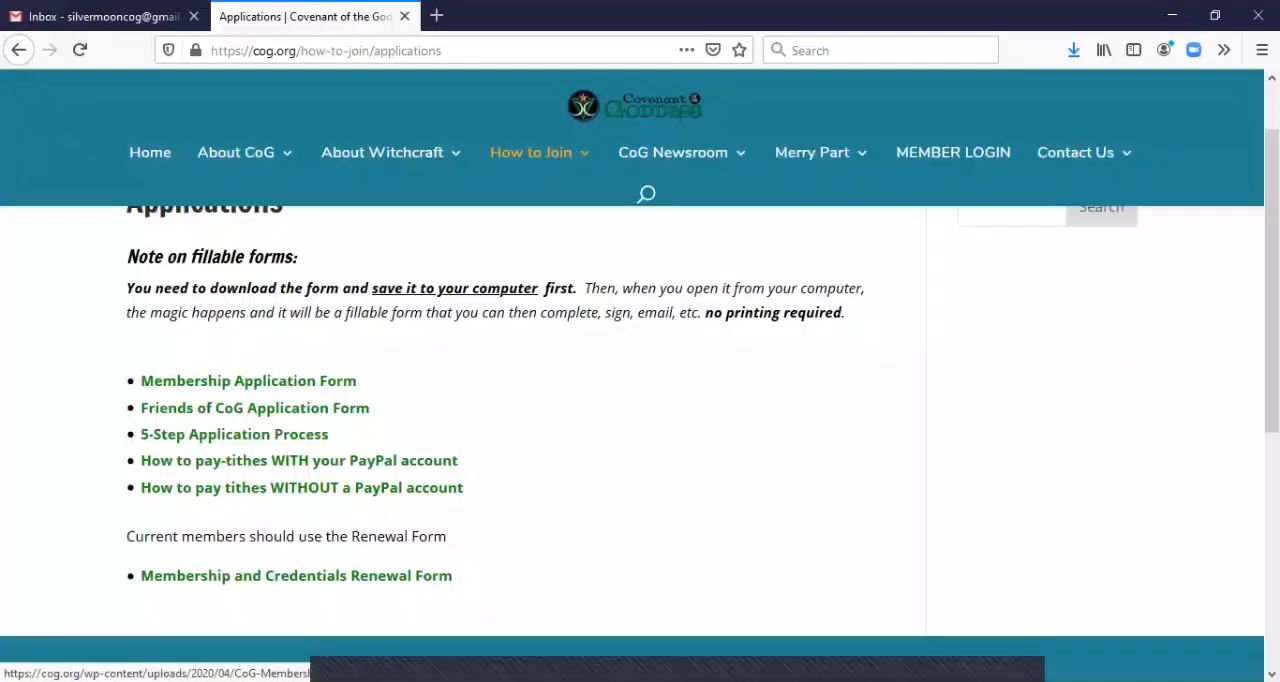
Download the Membership Application Form and open it with Adobe Acrobat Reader DC
left_click(248, 381)
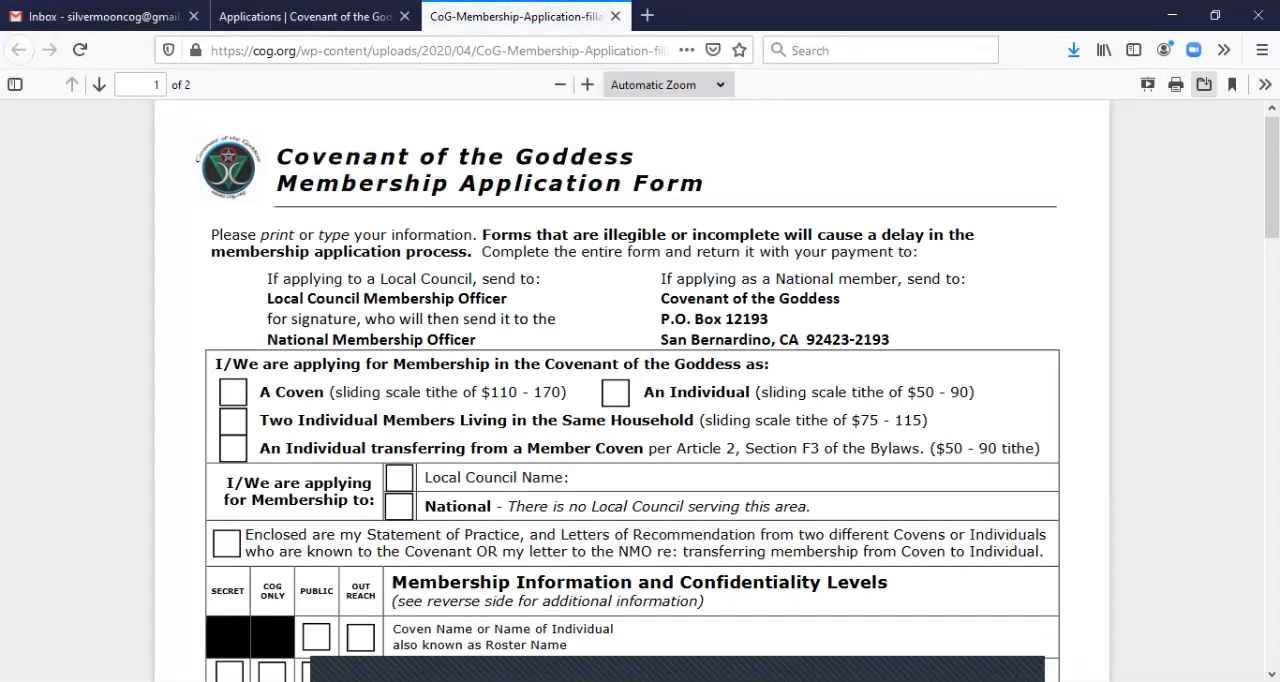
left_click(1203, 84)
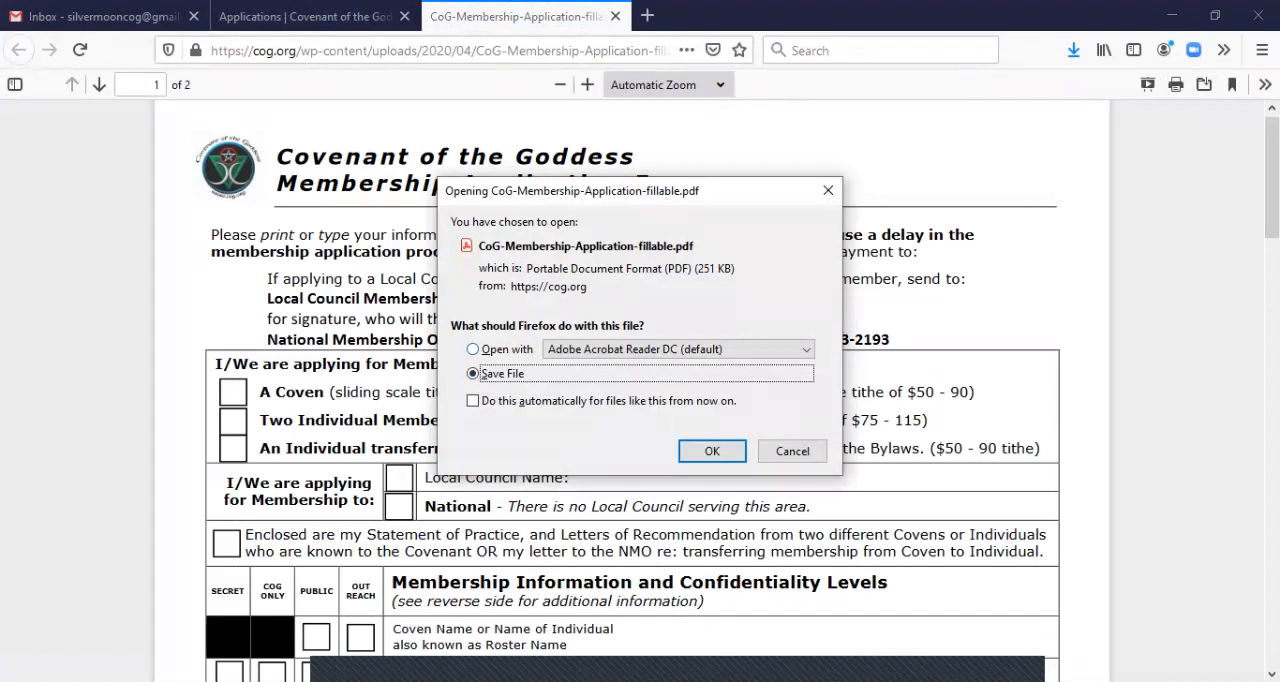
left_click(473, 349)
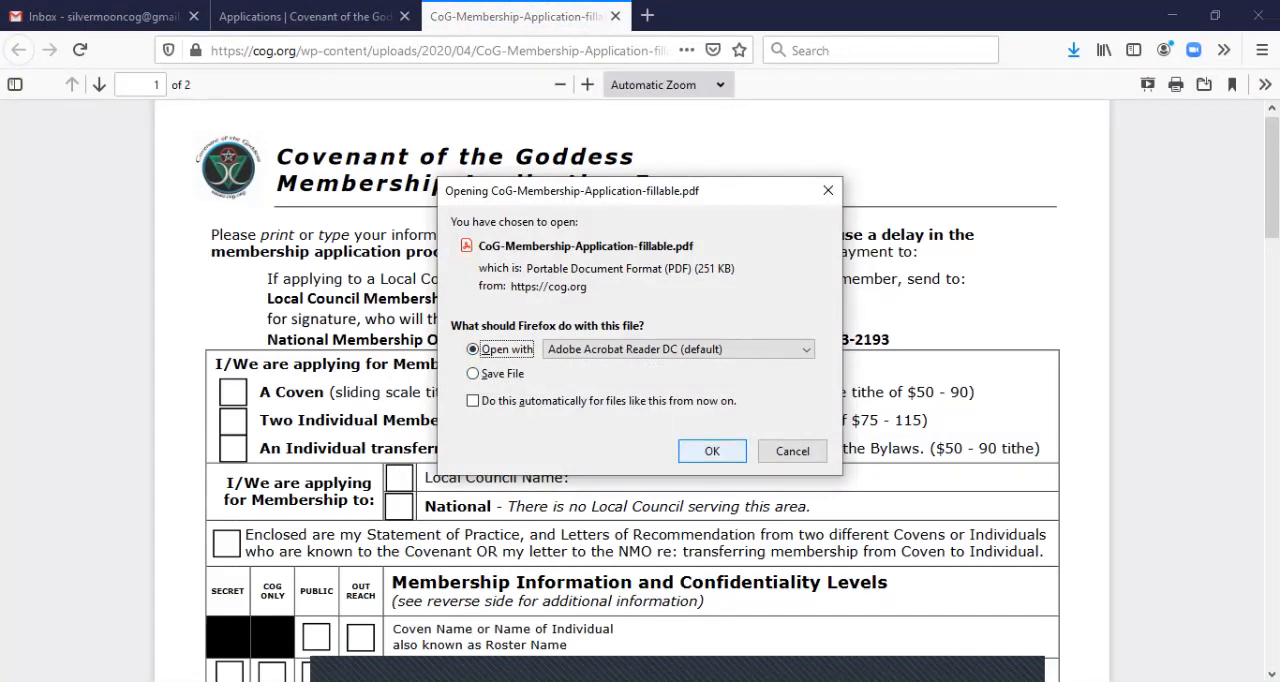
left_click(712, 451)
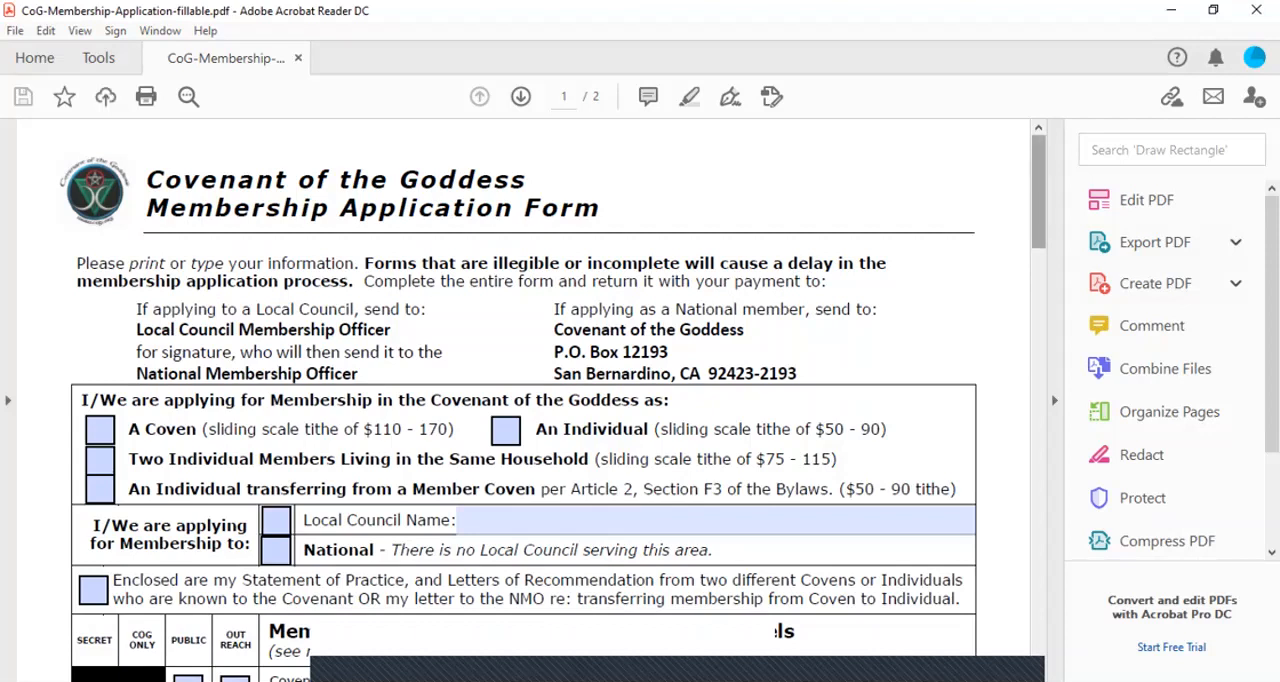
Mark the membership application as being for A Coven
scroll(553, 400, "down", 3)
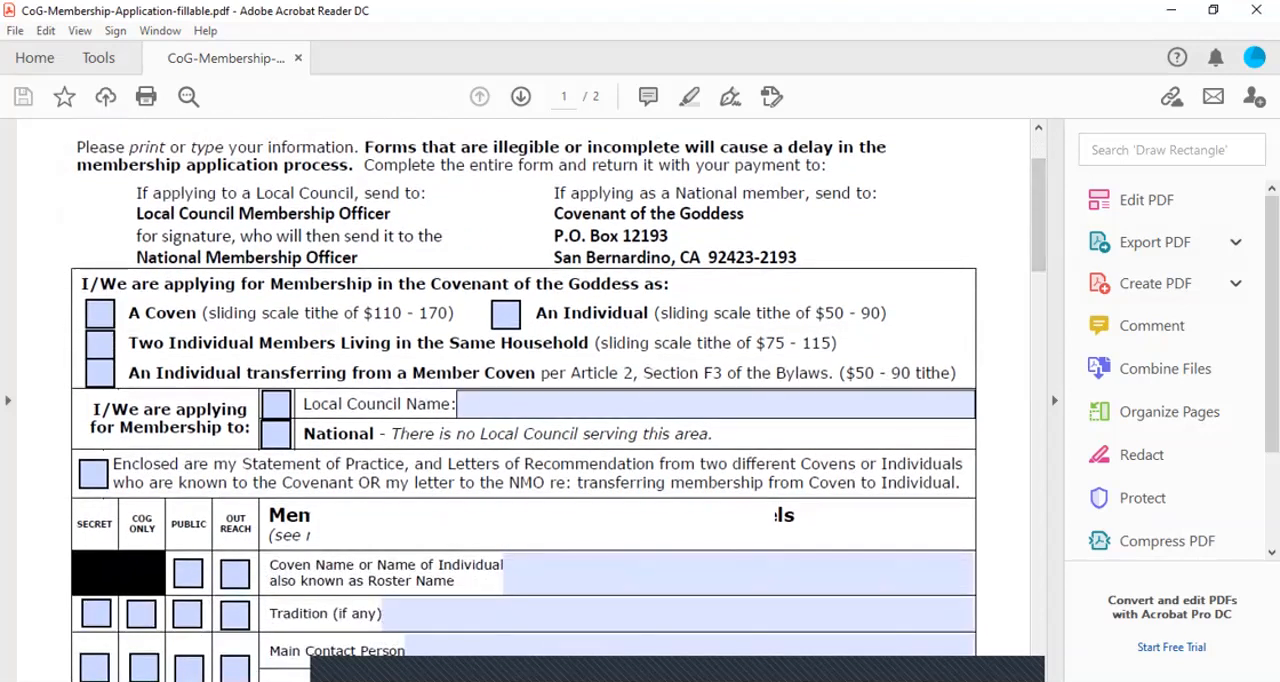
left_click(540, 404)
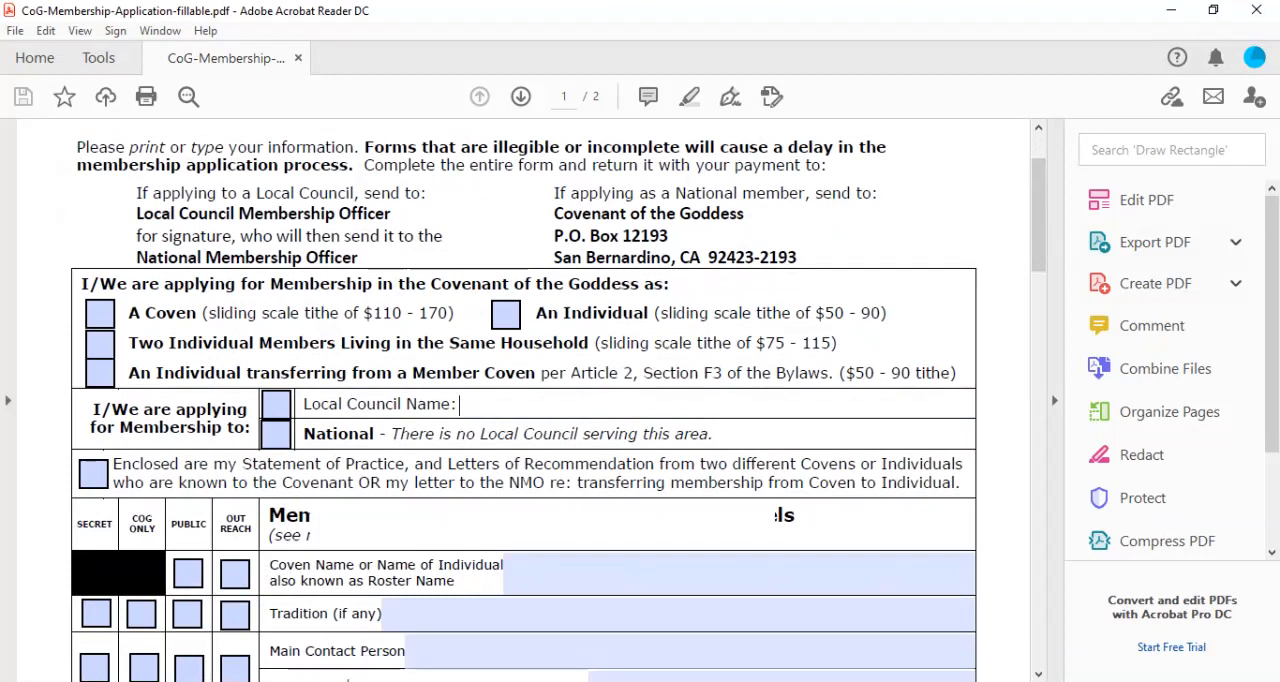
mouse_move(328, 623)
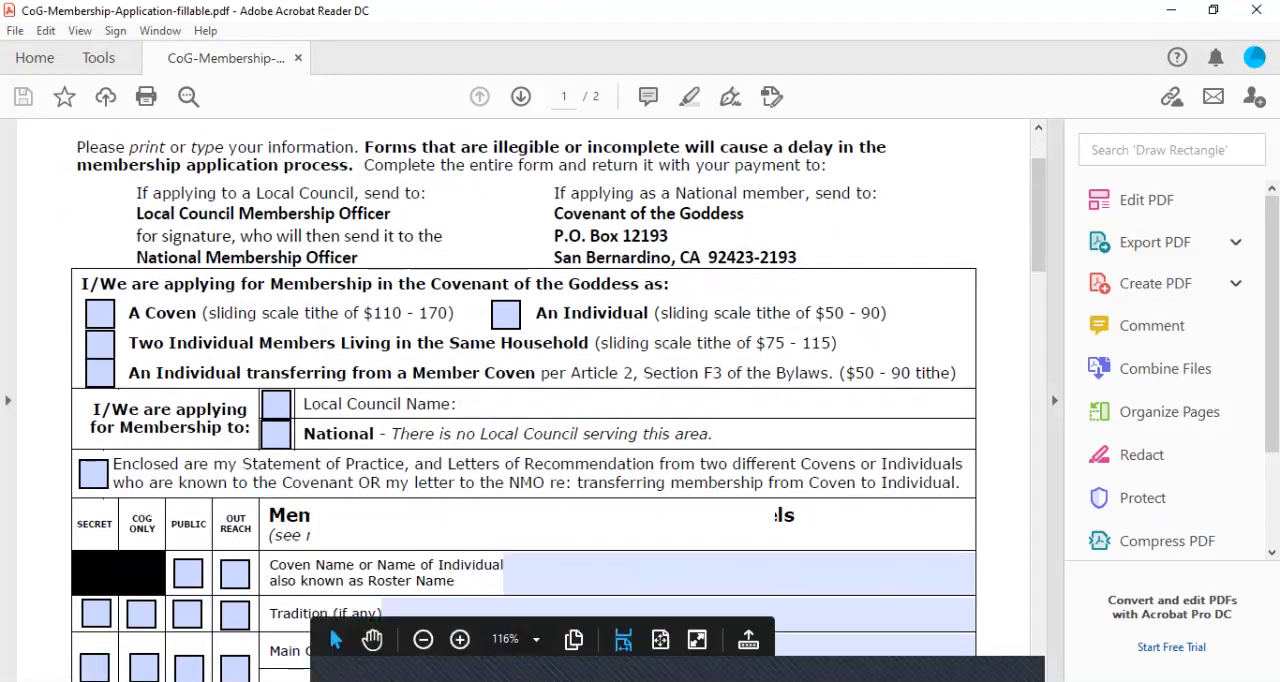
scroll(328, 623, "down", 5)
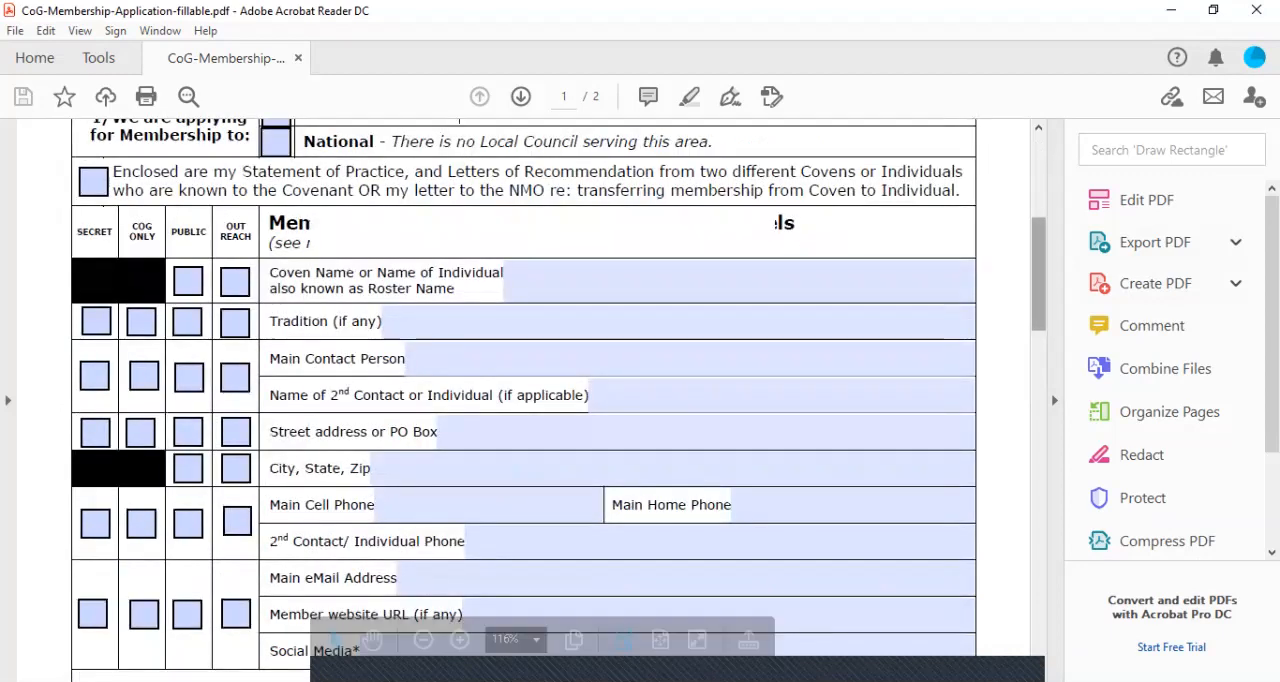
scroll(330, 628, "up", 2)
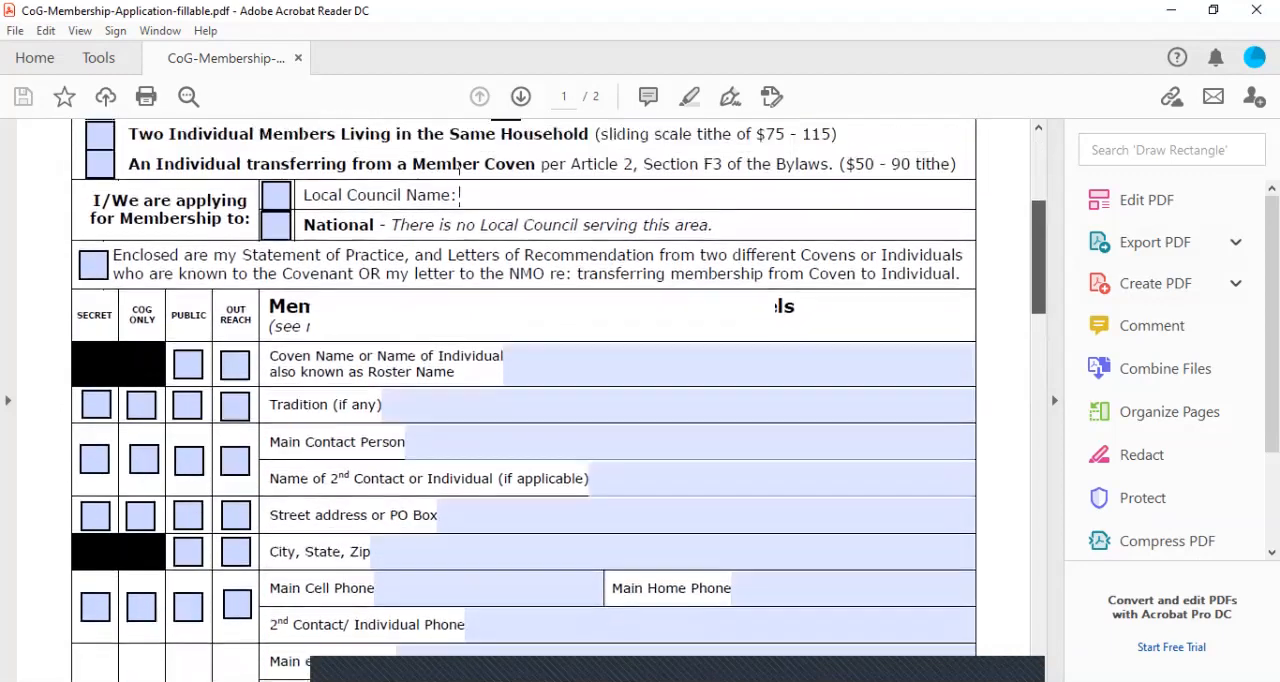
scroll(559, 399, "up", 2)
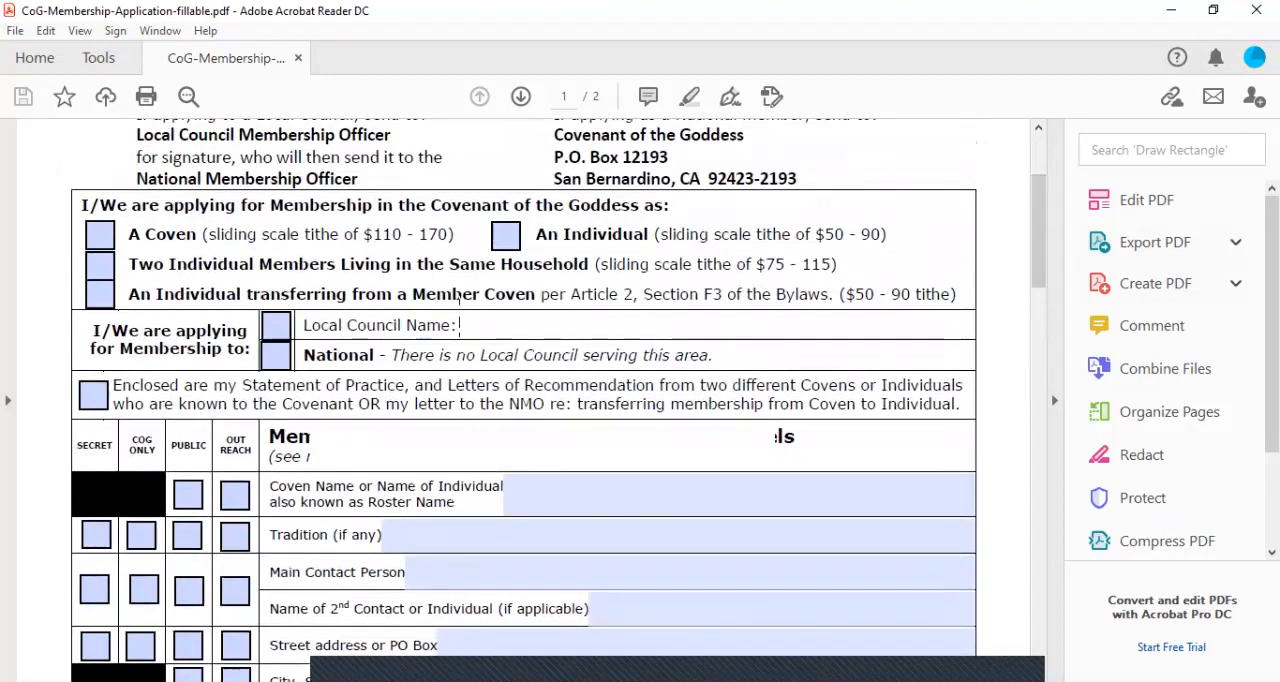
left_click(100, 236)
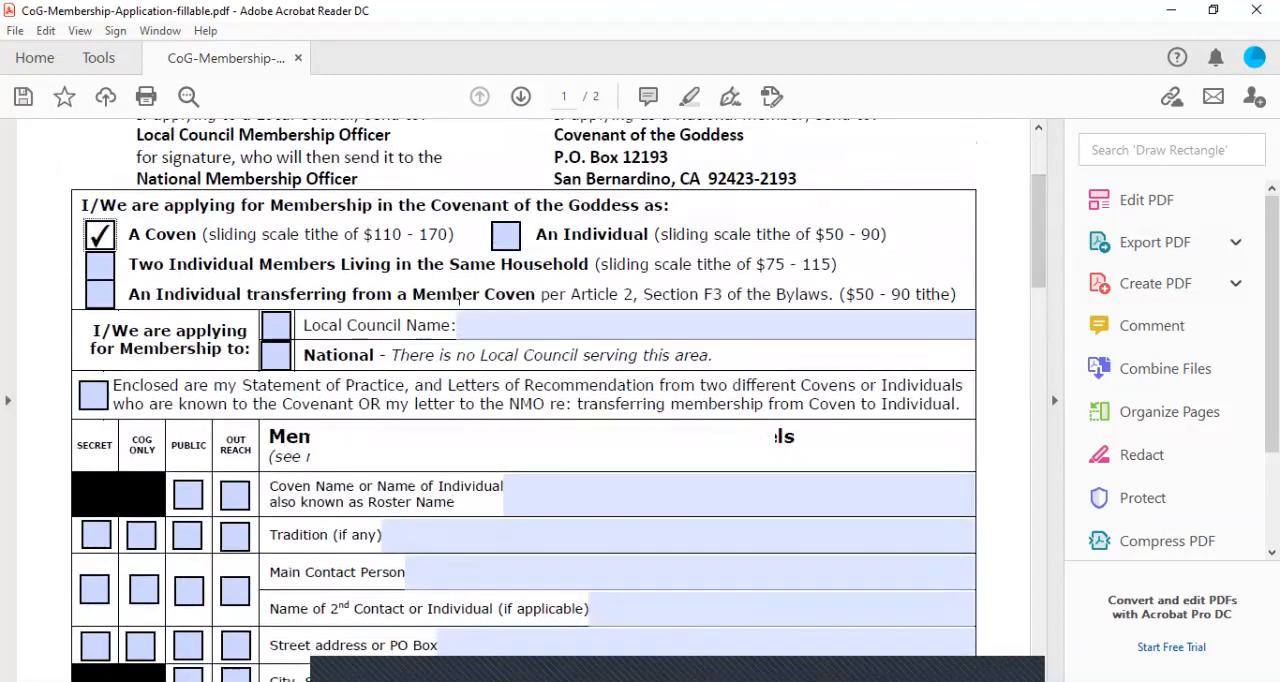
Enter Chamisa as the Local Council Name and tick the local council option for membership
left_click(500, 325)
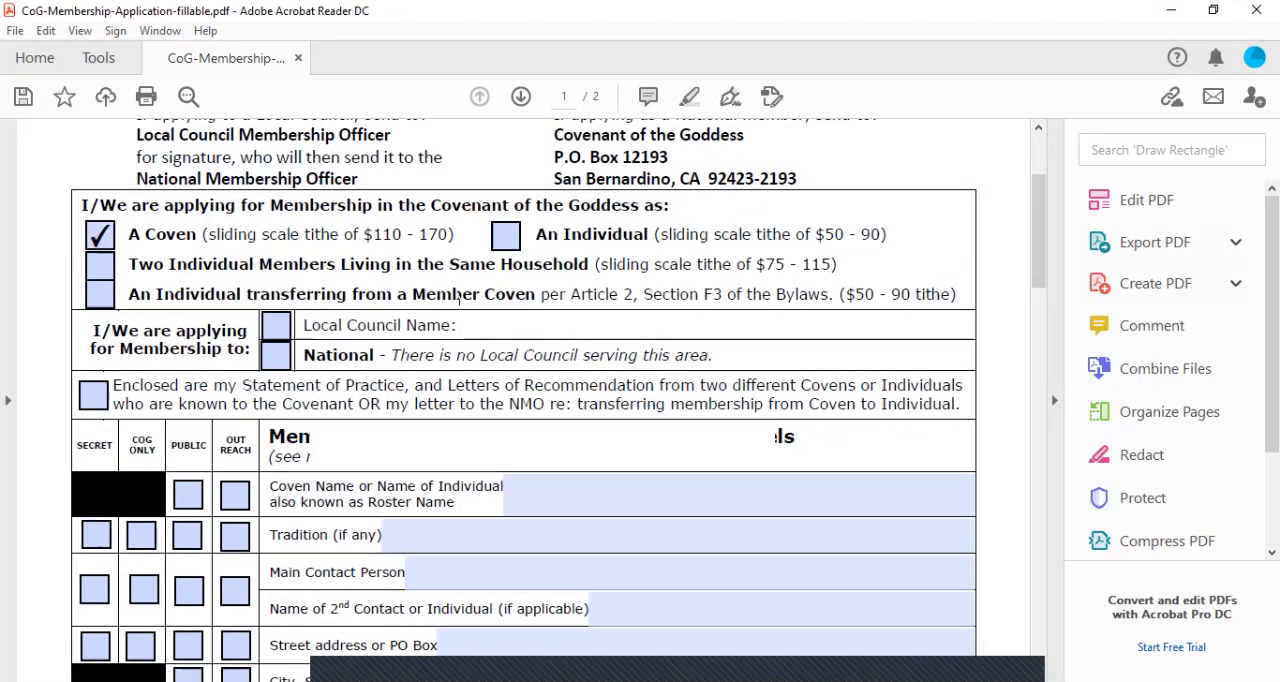
type("Chamisa")
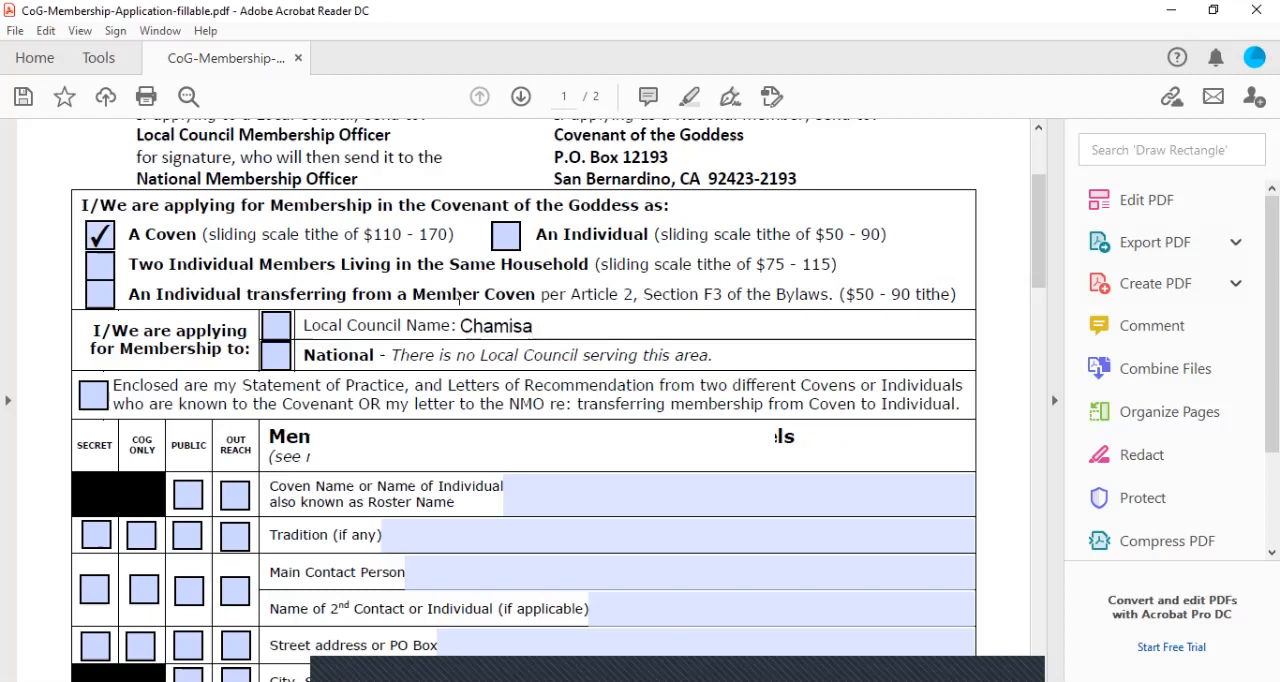
key("Tab")
key("space")
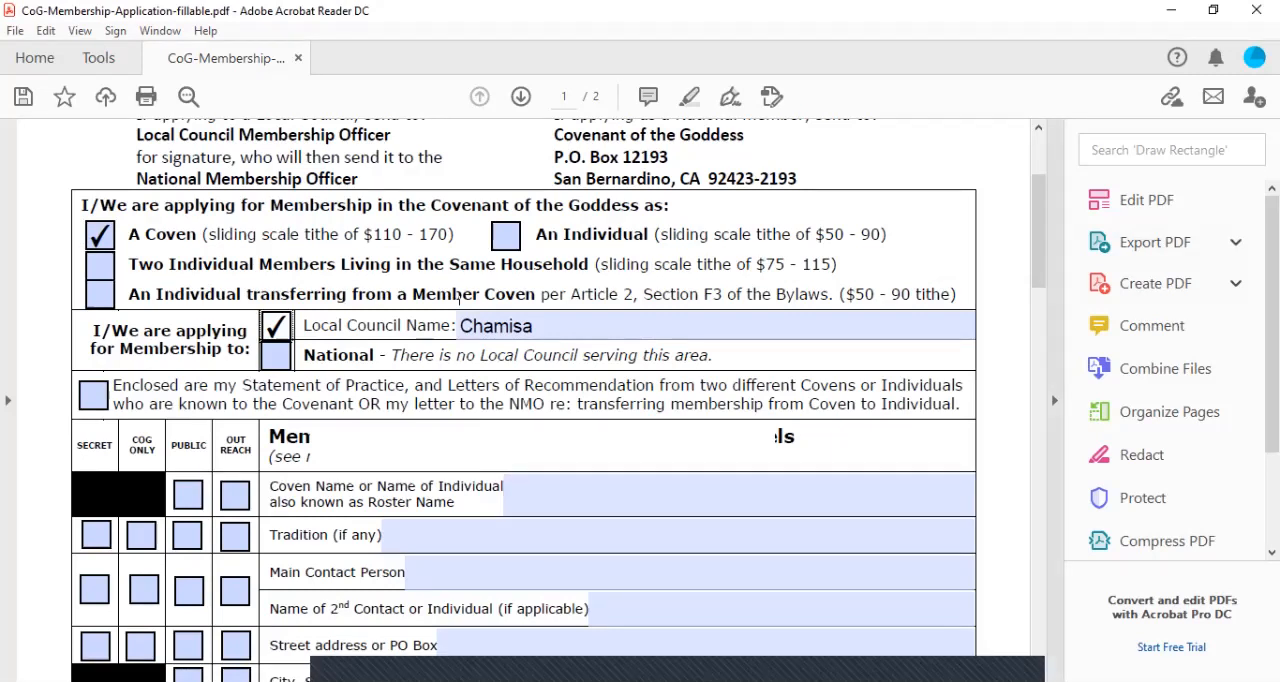
Enter Coven of the Silver Moon as the coven's roster name in the membership information section
scroll(459, 298, "down", 5)
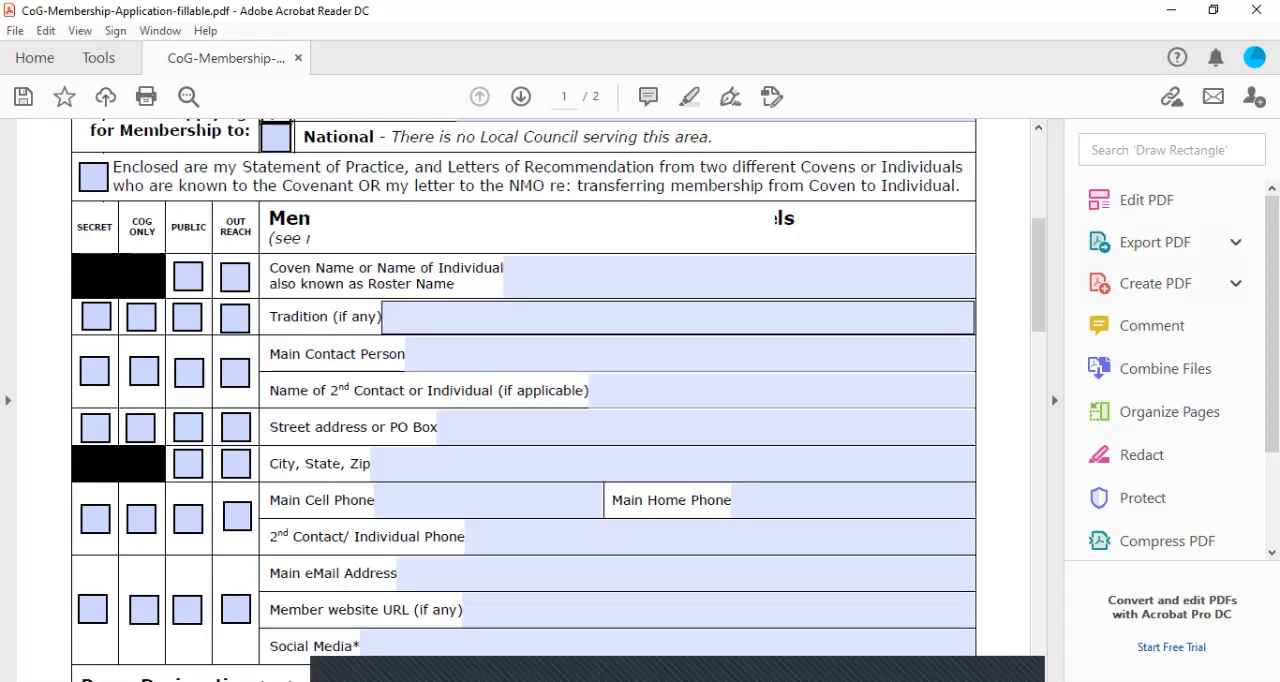
left_click(480, 317)
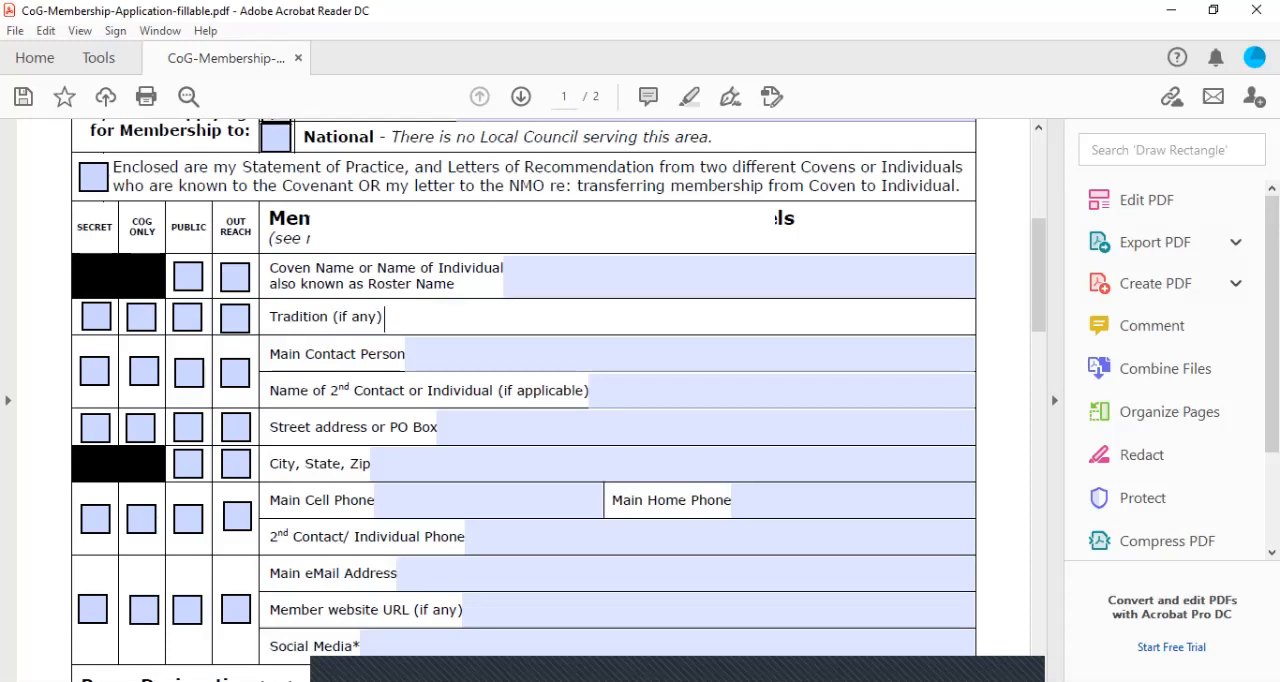
left_click(640, 277)
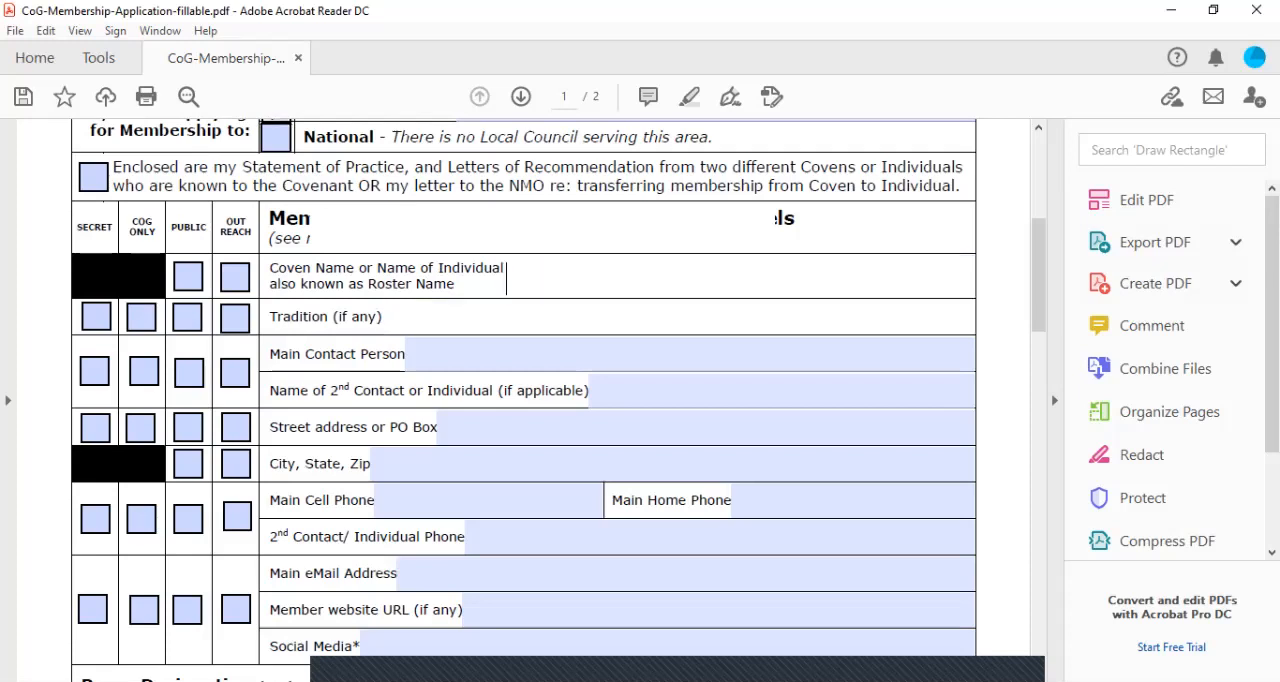
type("Coven o")
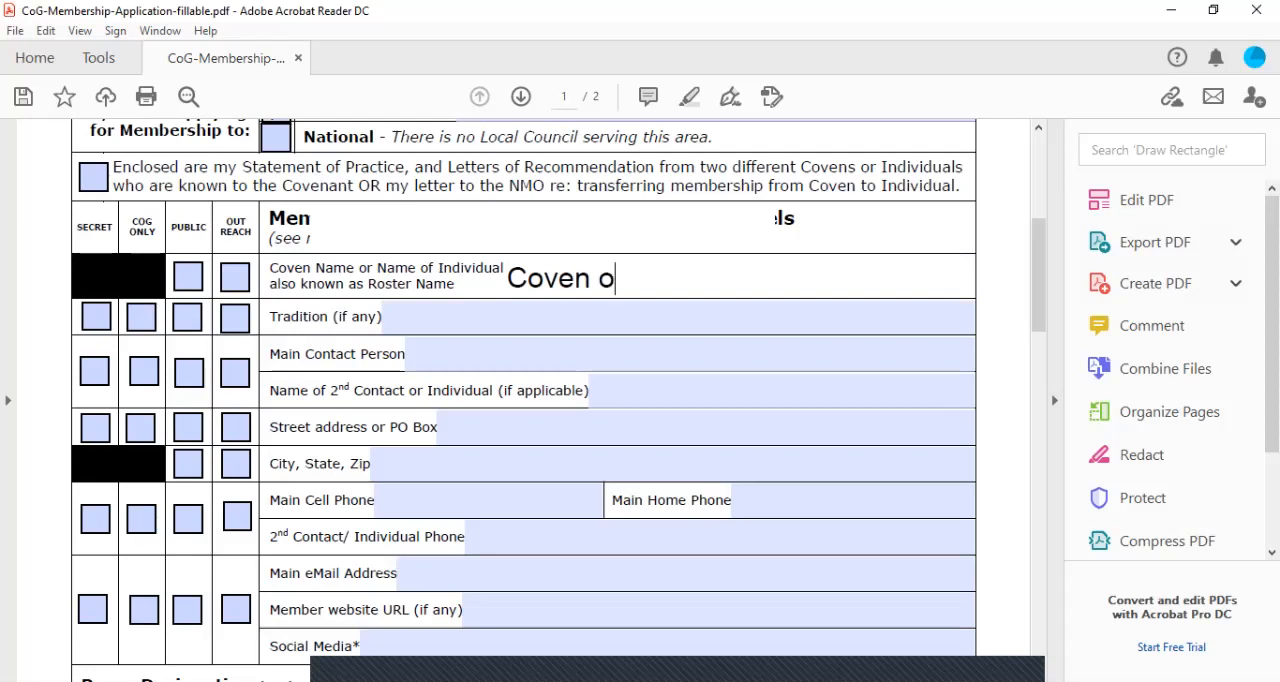
type("f the Silver ")
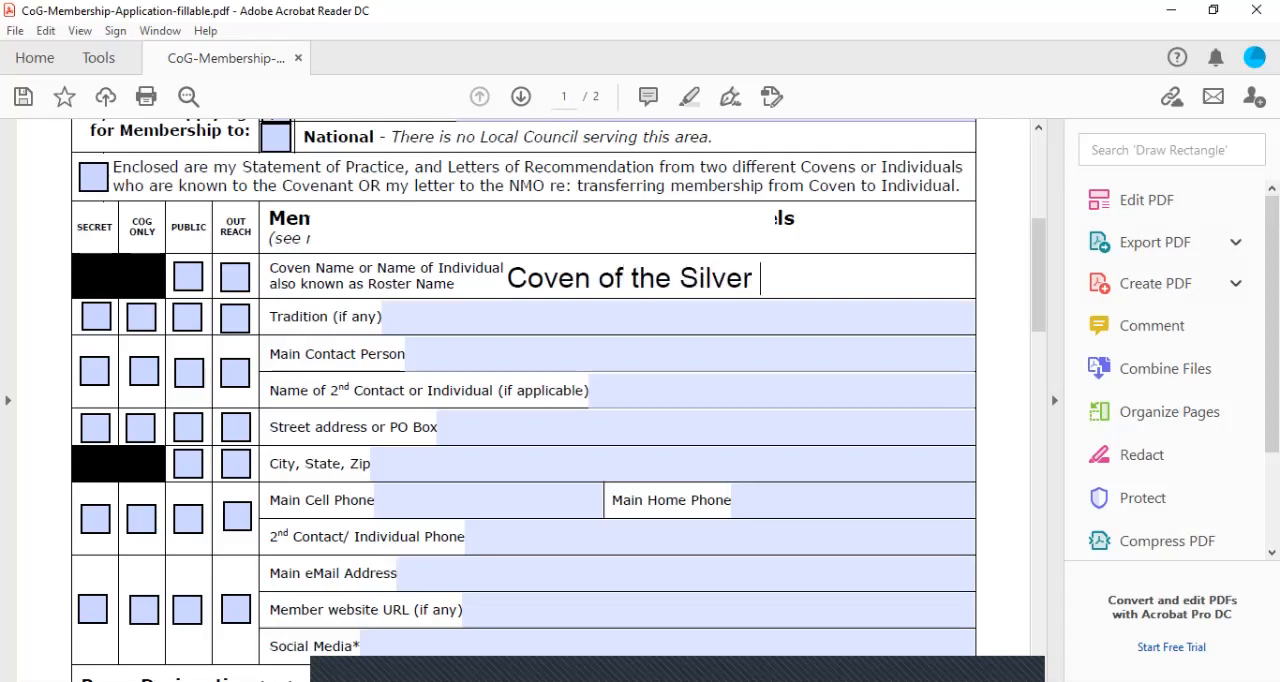
type("Moon")
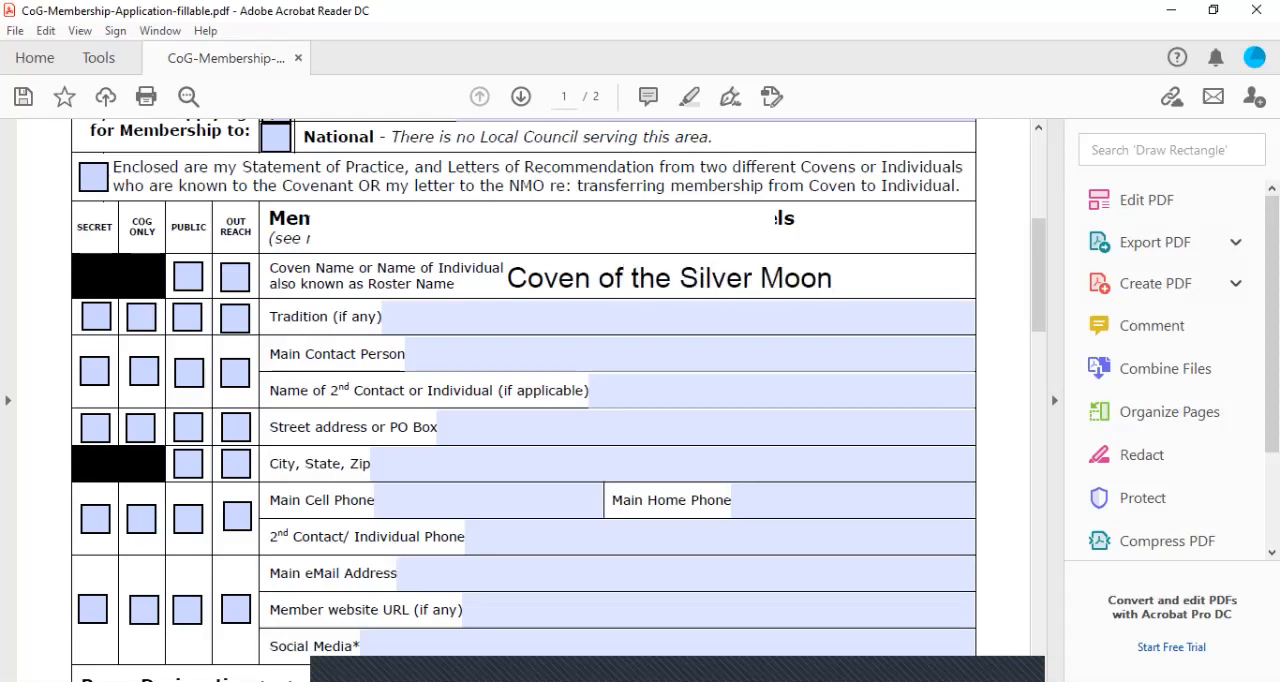
Enter Silver Moon (Eclectic) as the coven's tradition
key("Tab")
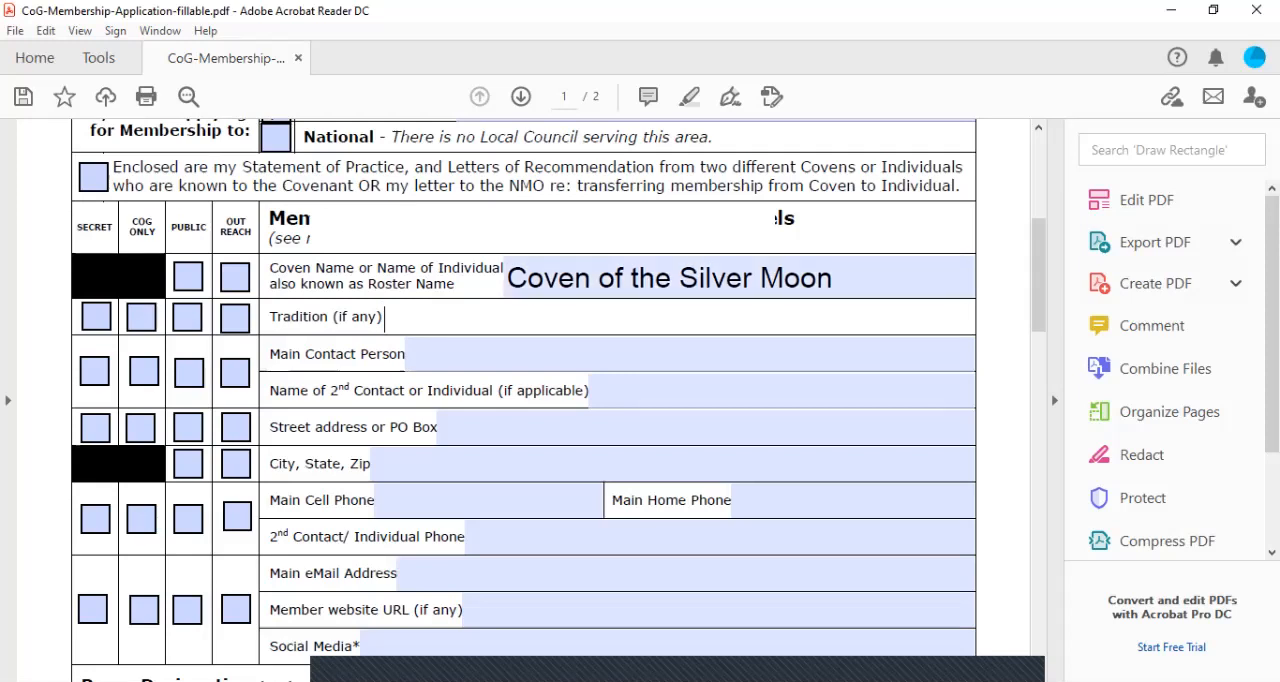
type("Silver Mo")
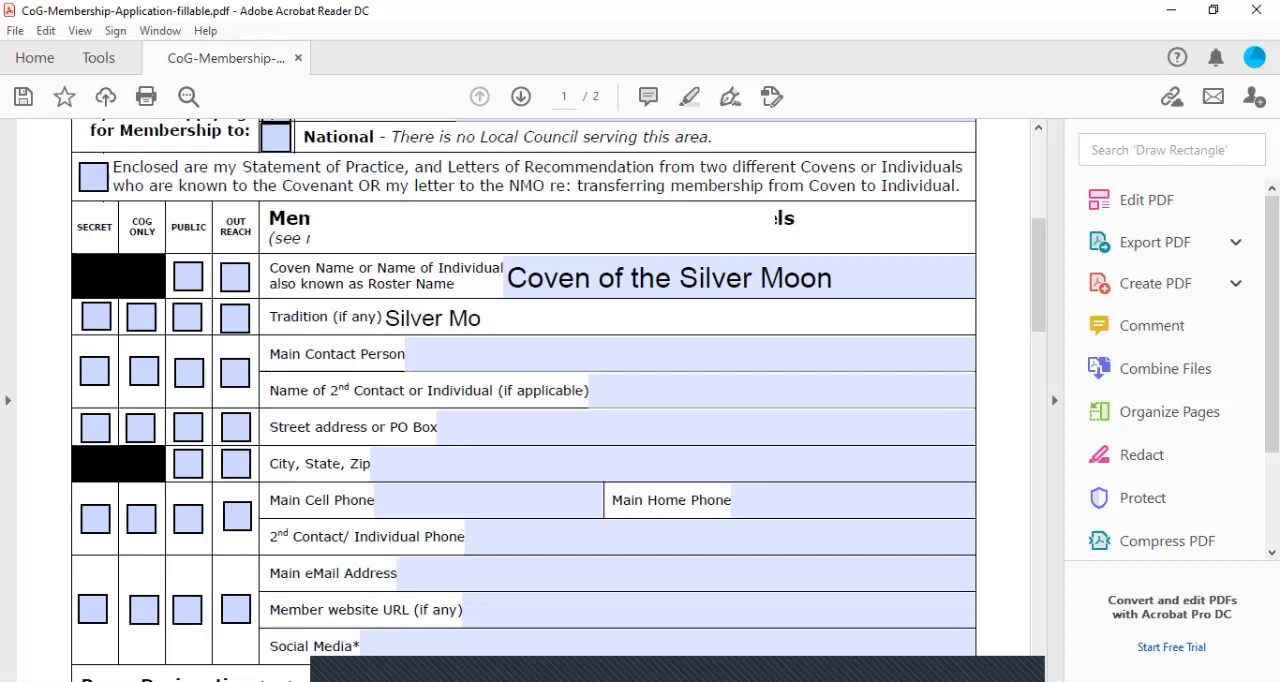
type("on (Eclectic)")
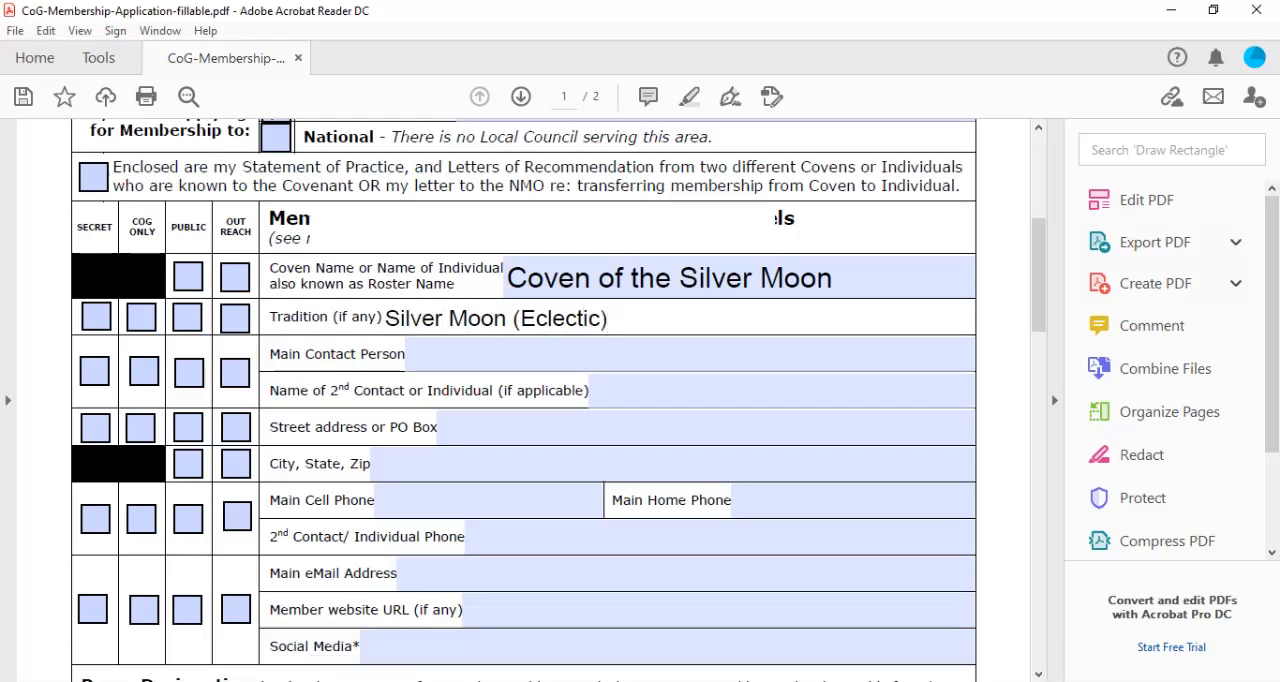
Fill in the full names of the main contact person and the second contact
key("Tab")
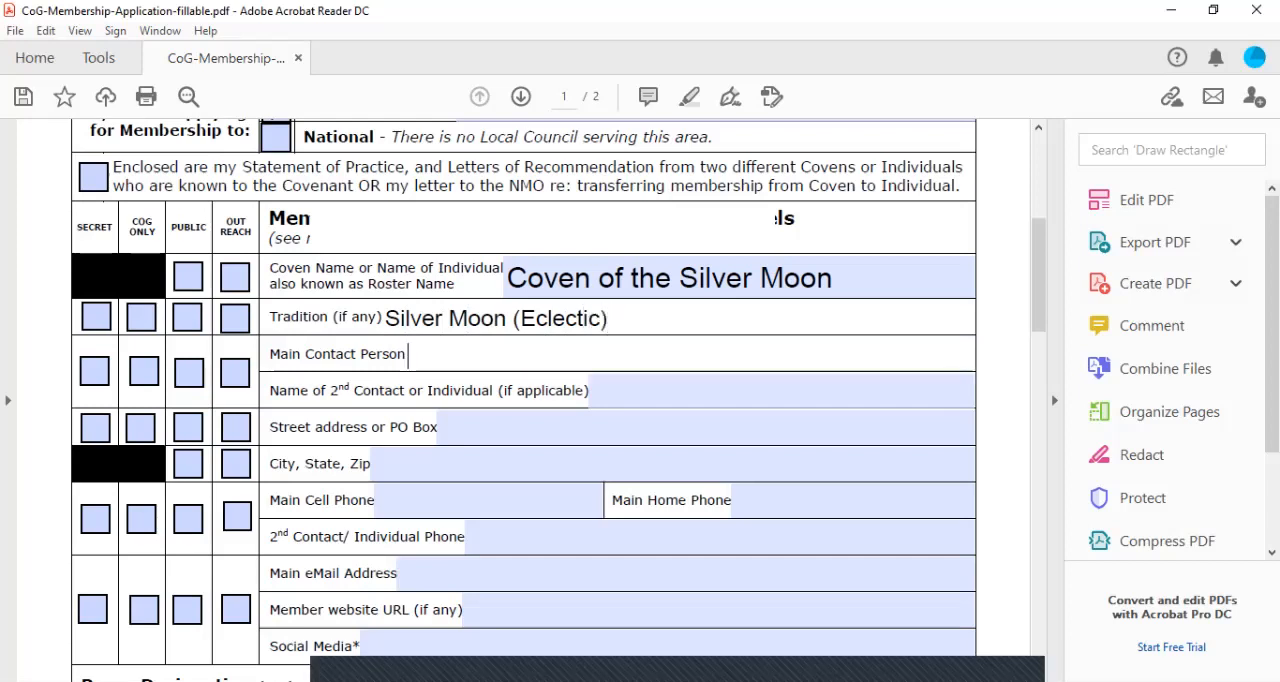
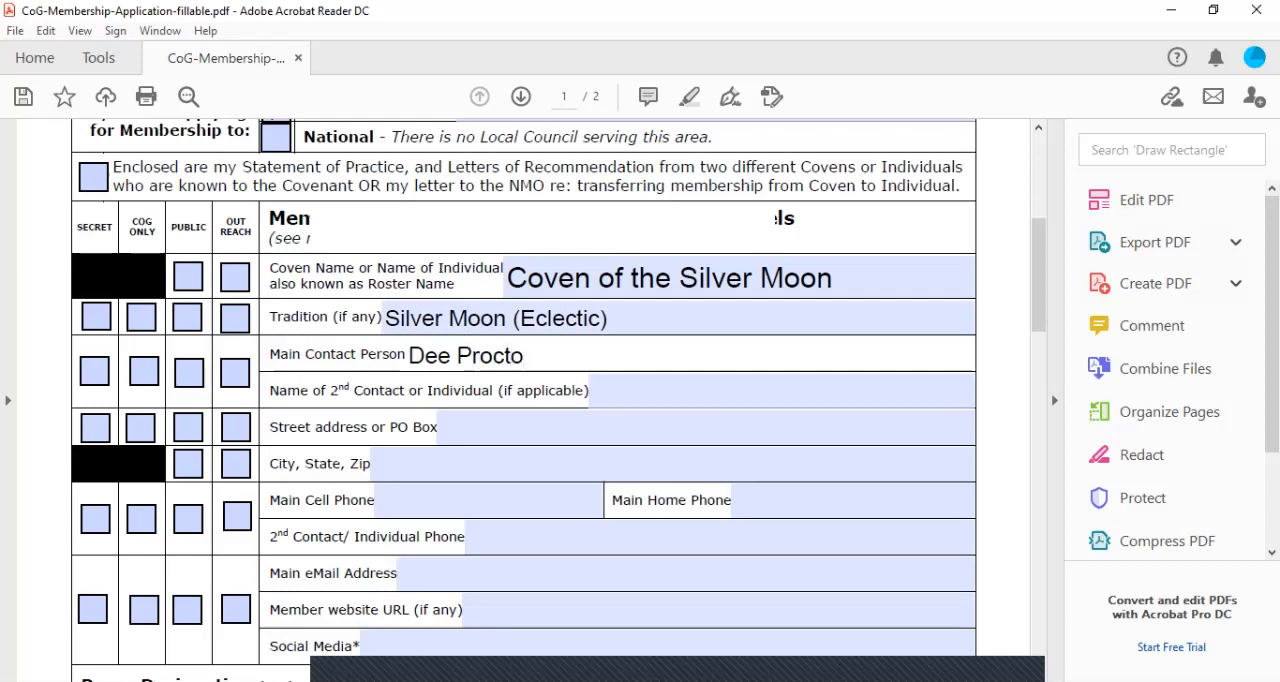
key("Tab")
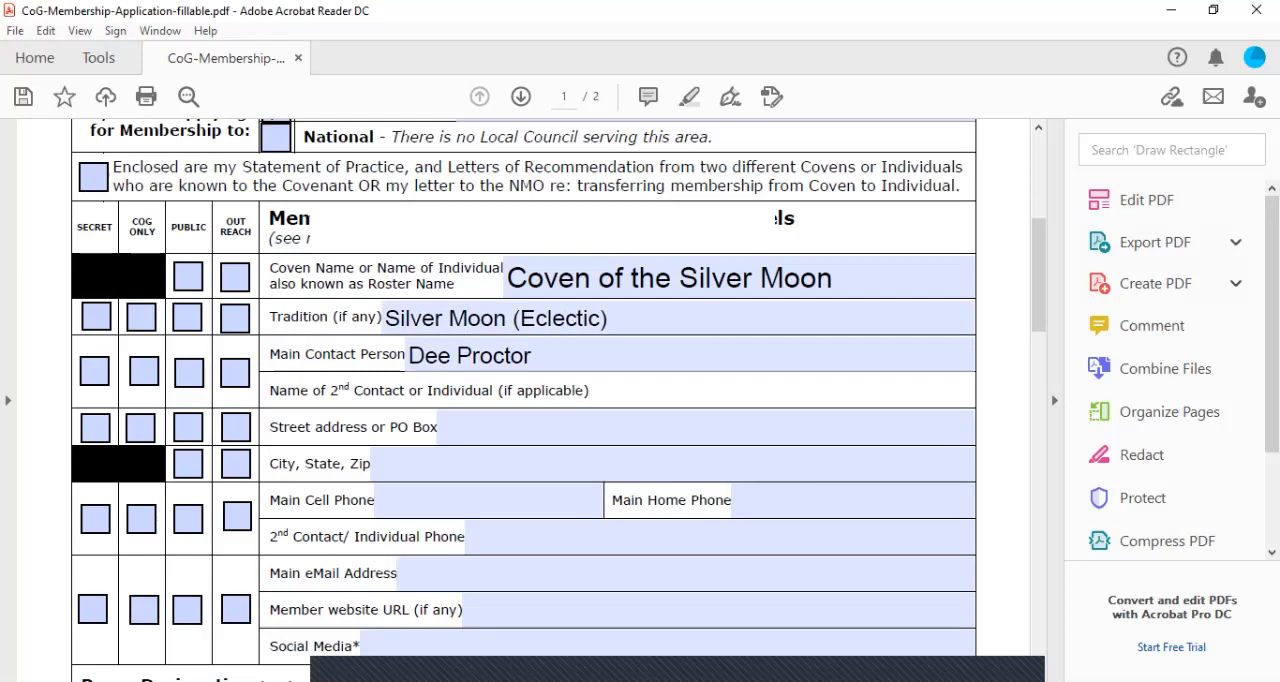
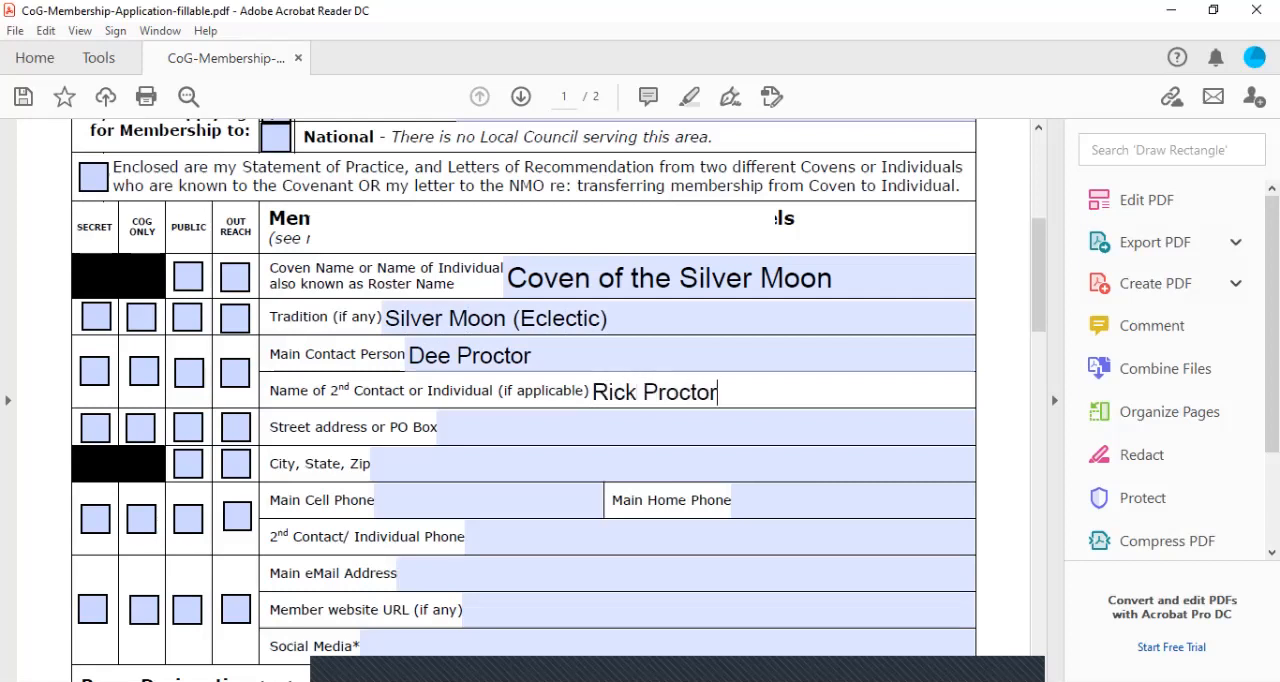
key("Tab")
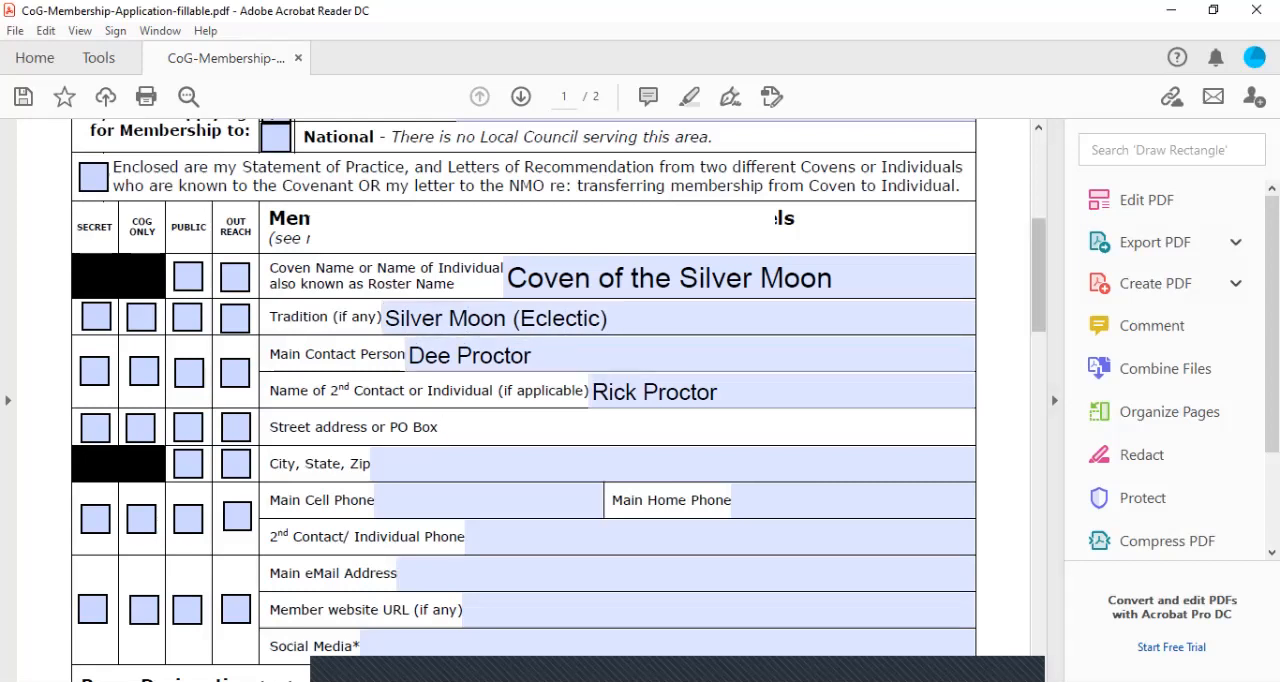
Set the confidentiality levels to Public for the coven name, CoG Only for the tradition and Secret for the contact names
scroll(520, 400, "down", 4)
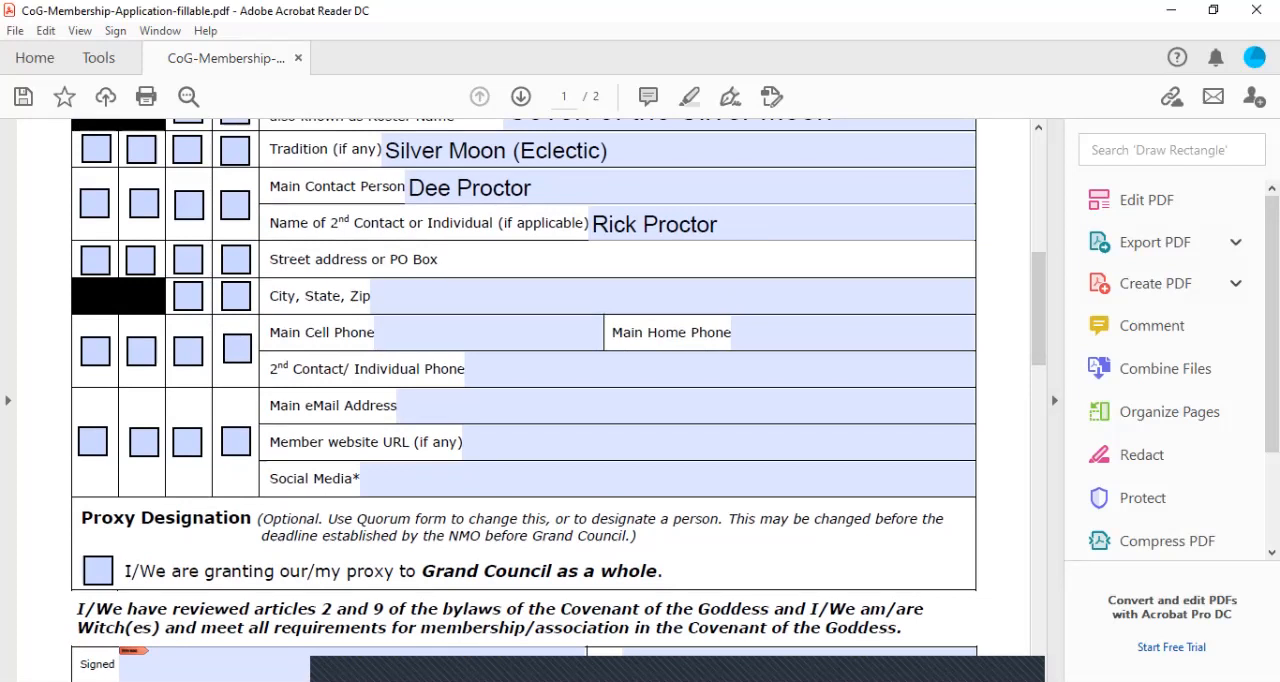
scroll(523, 400, "up", 3)
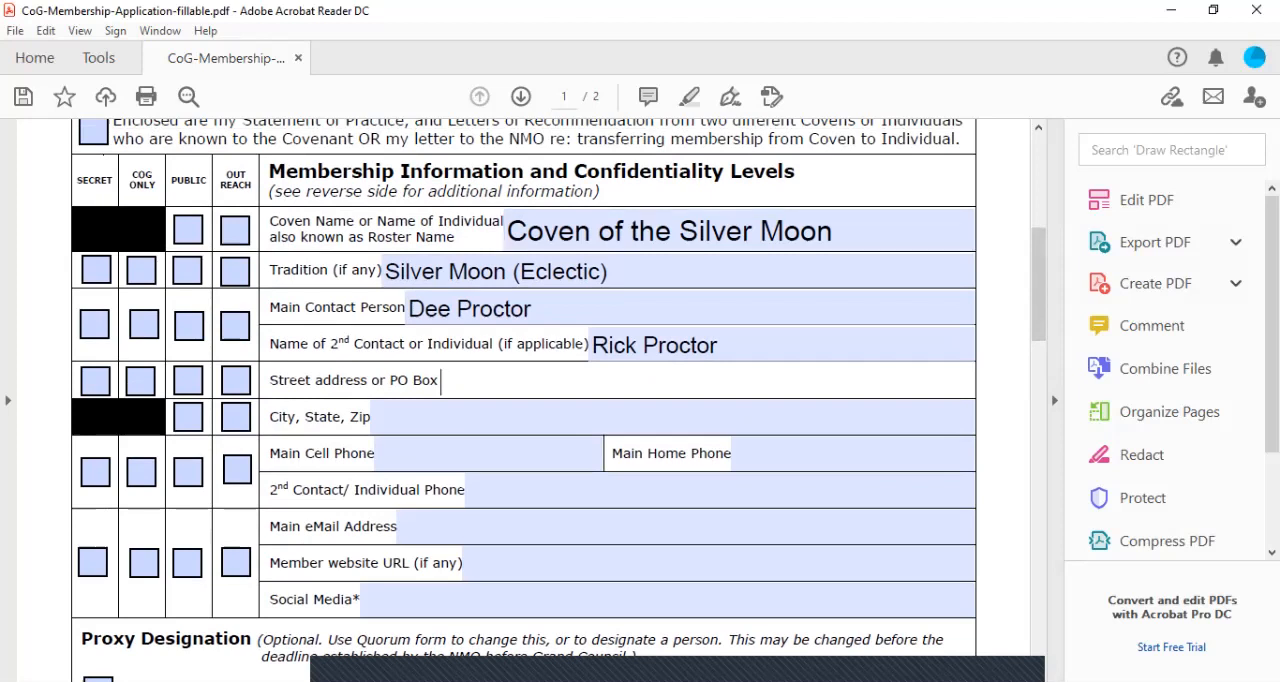
left_click(188, 230)
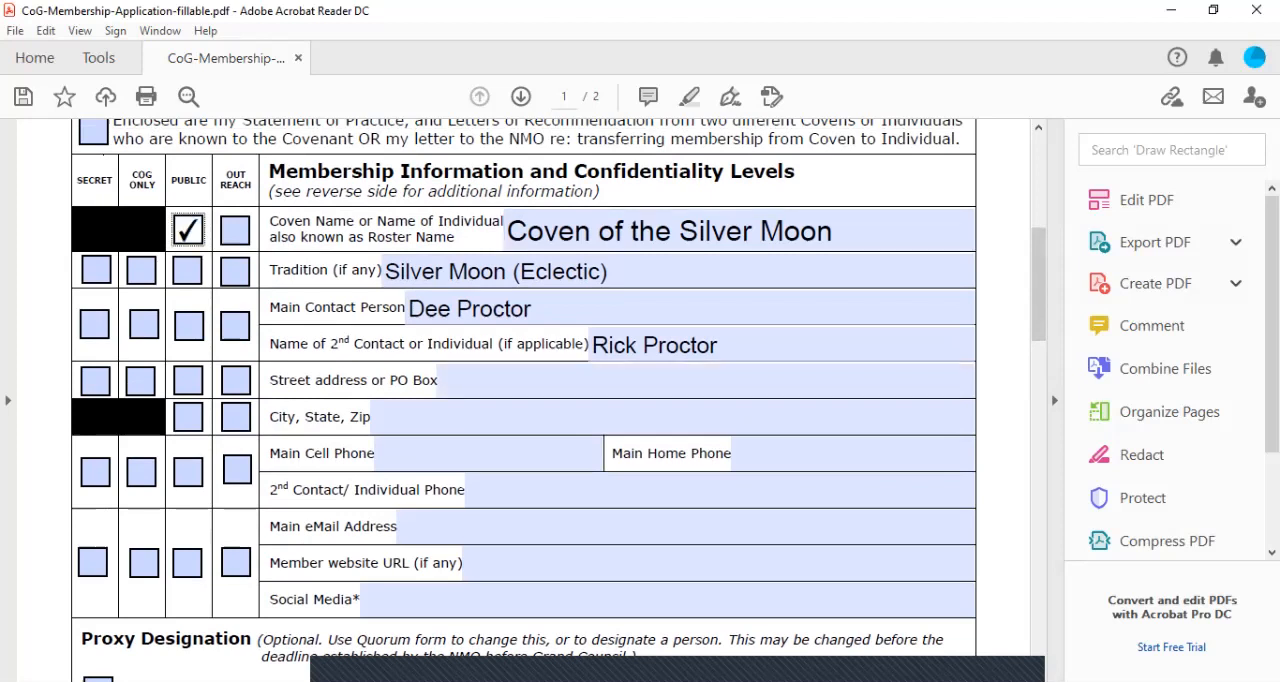
left_click(141, 270)
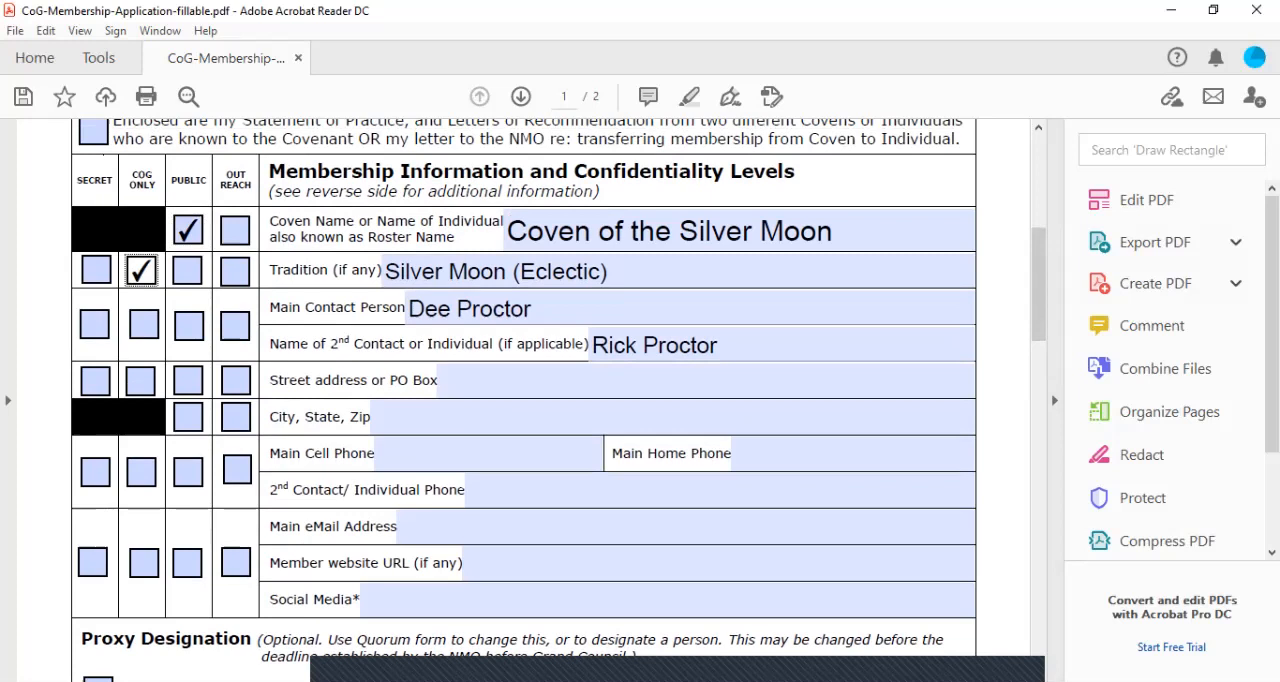
left_click(94, 324)
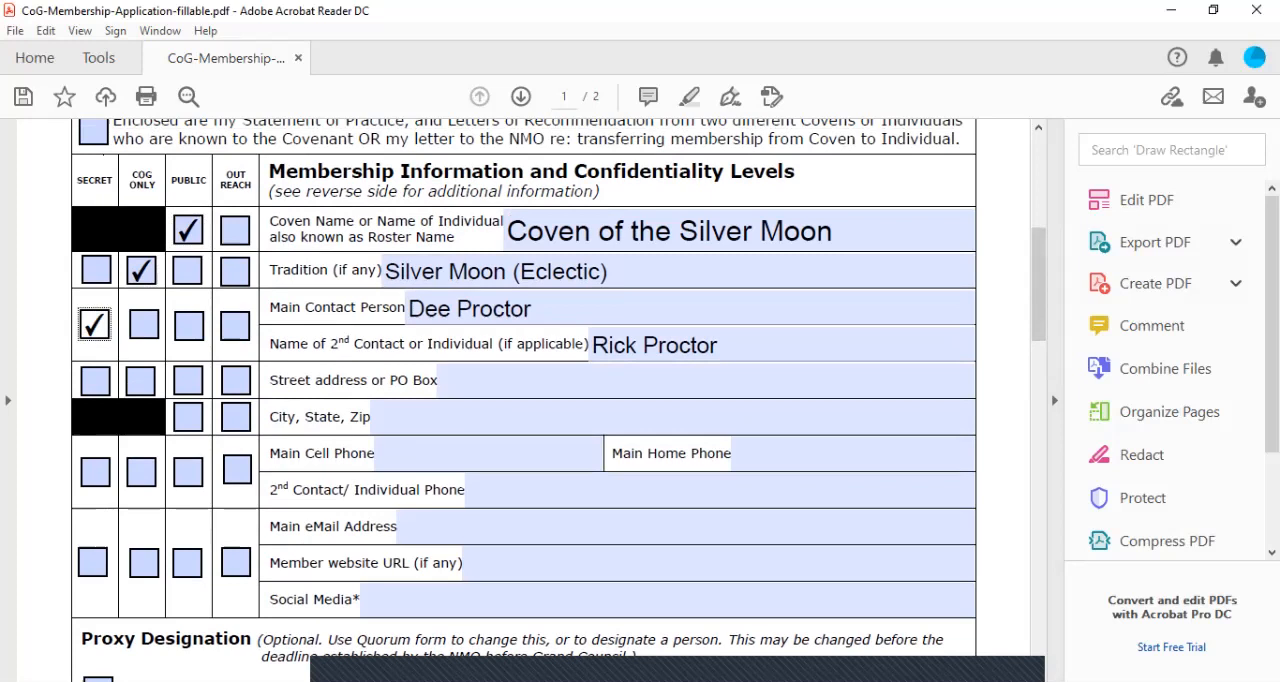
Set the street address confidentiality to CoG Only, and mark the city, phone and email/website rows as Outreach
left_click(236, 380)
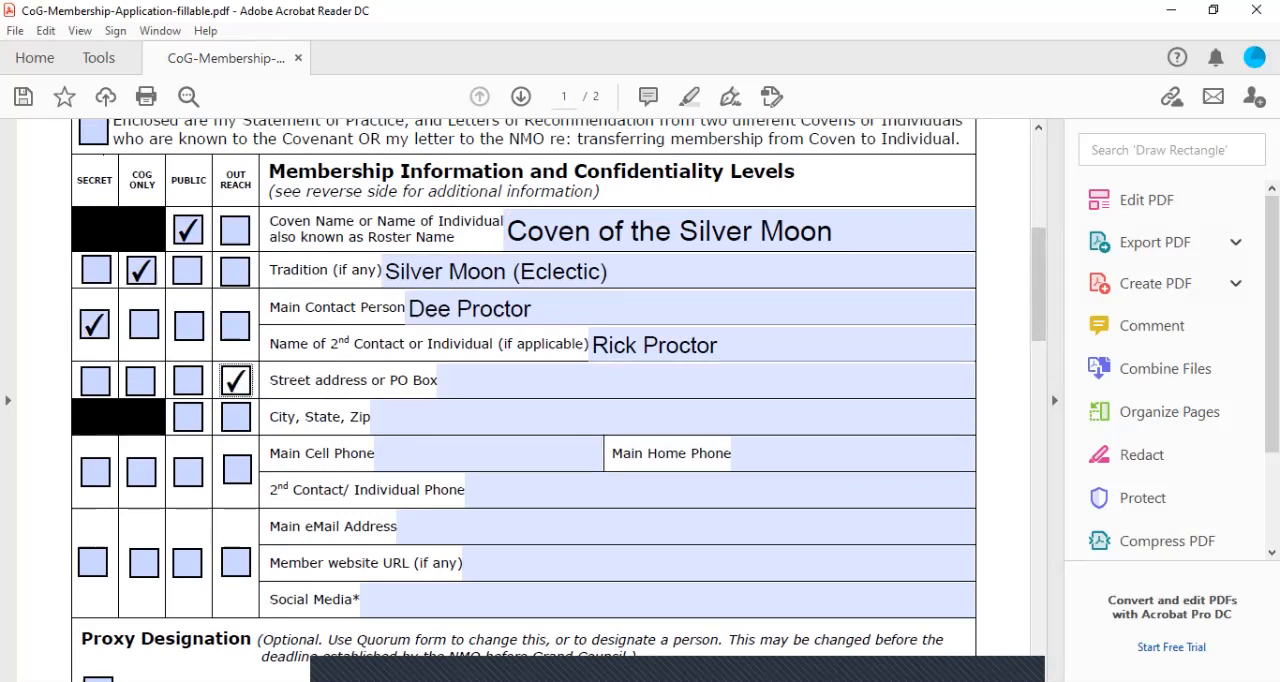
left_click(236, 417)
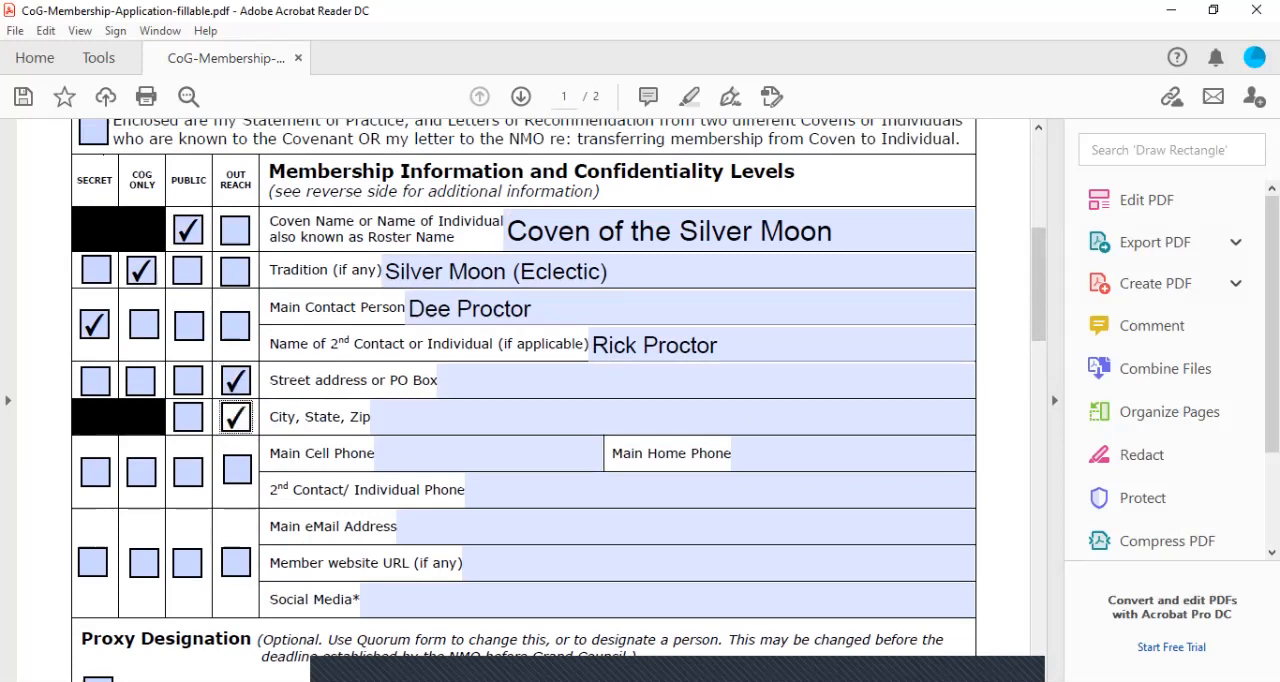
left_click(236, 380)
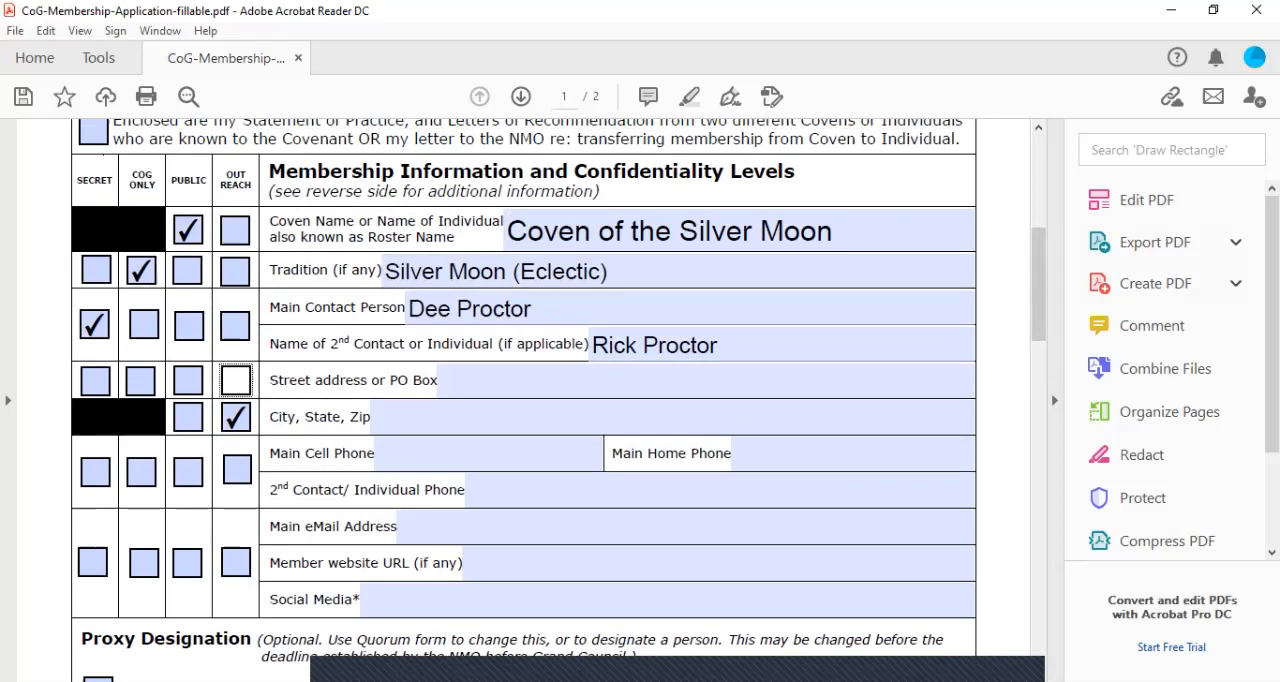
left_click(140, 381)
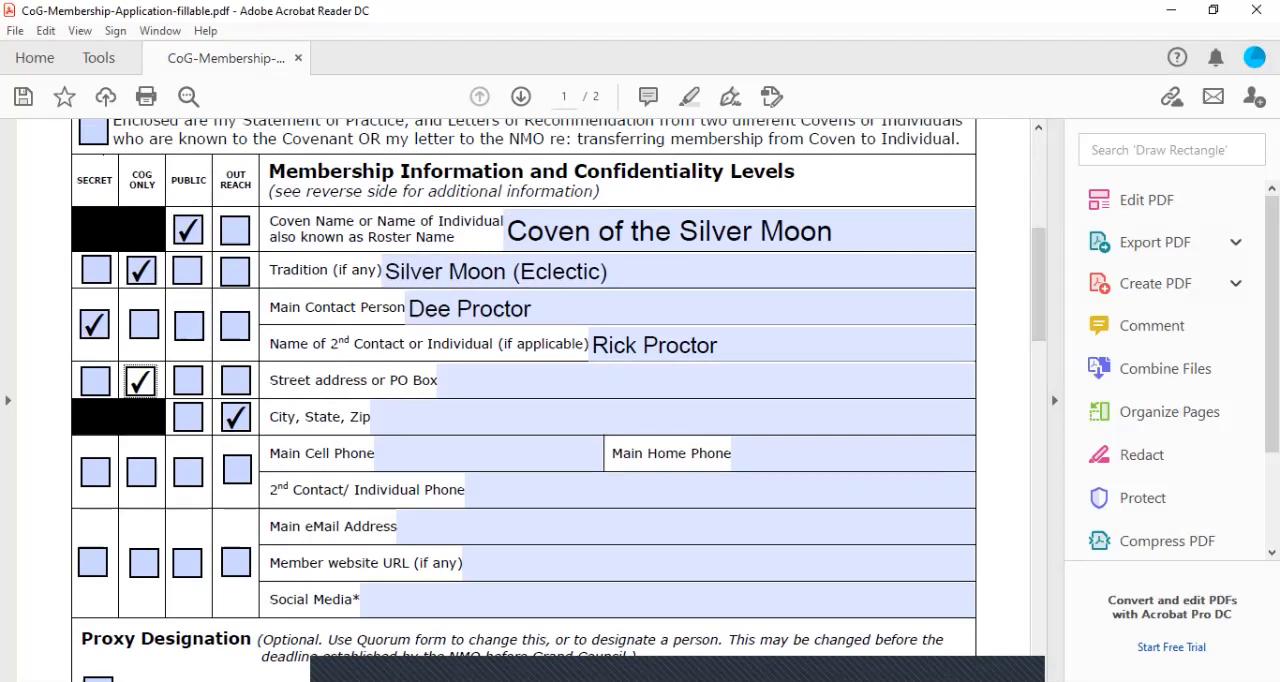
left_click(237, 469)
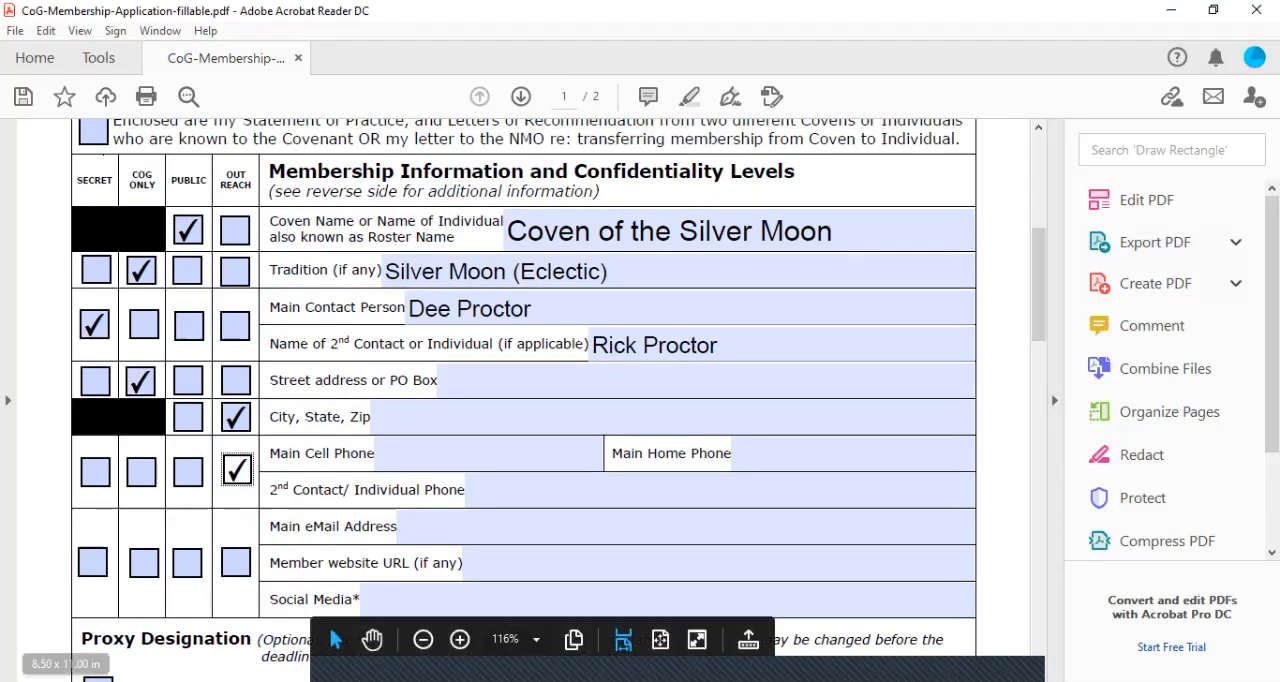
left_click(236, 562)
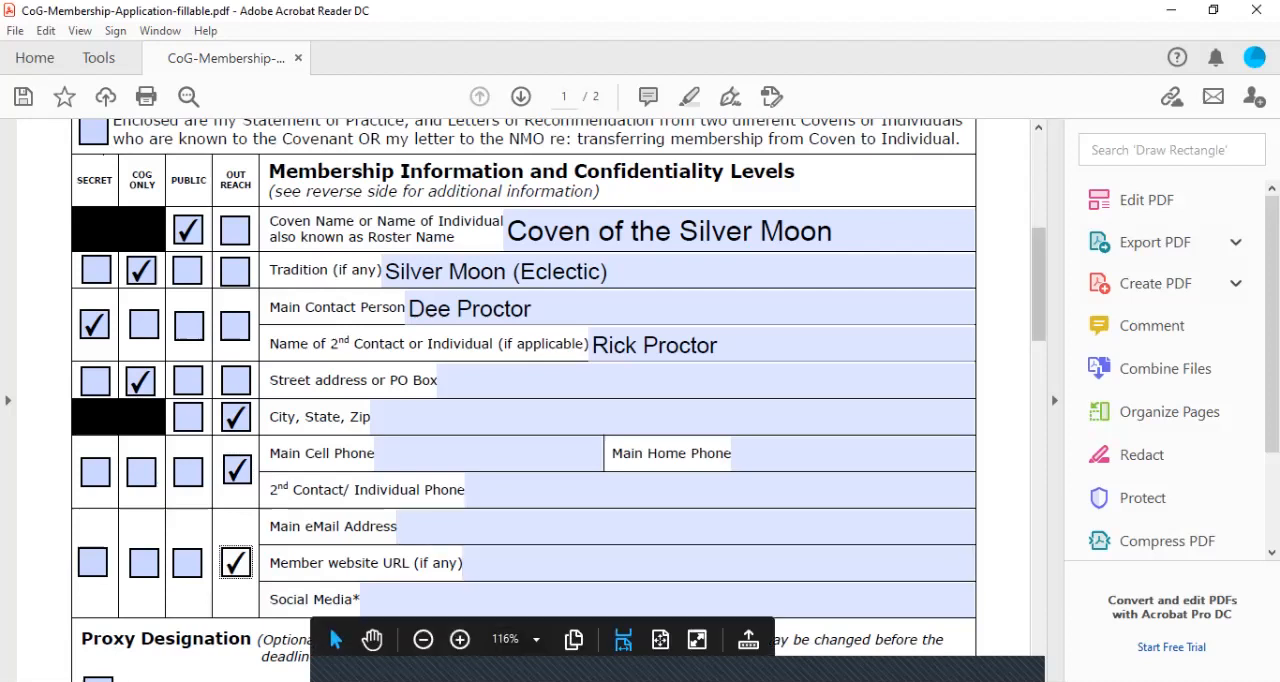
In the Proxy Designation section, grant the coven's proxy to Grand Council as a whole
scroll(520, 400, "down", 3)
scroll(520, 400, "down", 4)
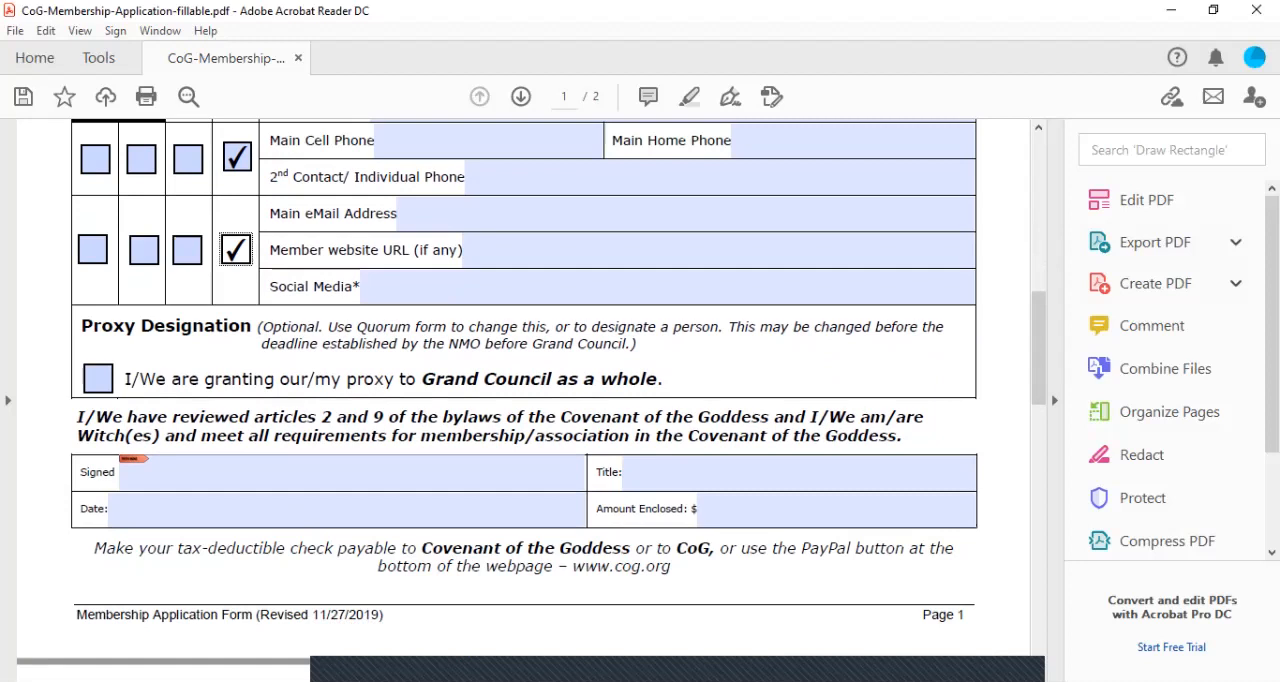
left_click(98, 379)
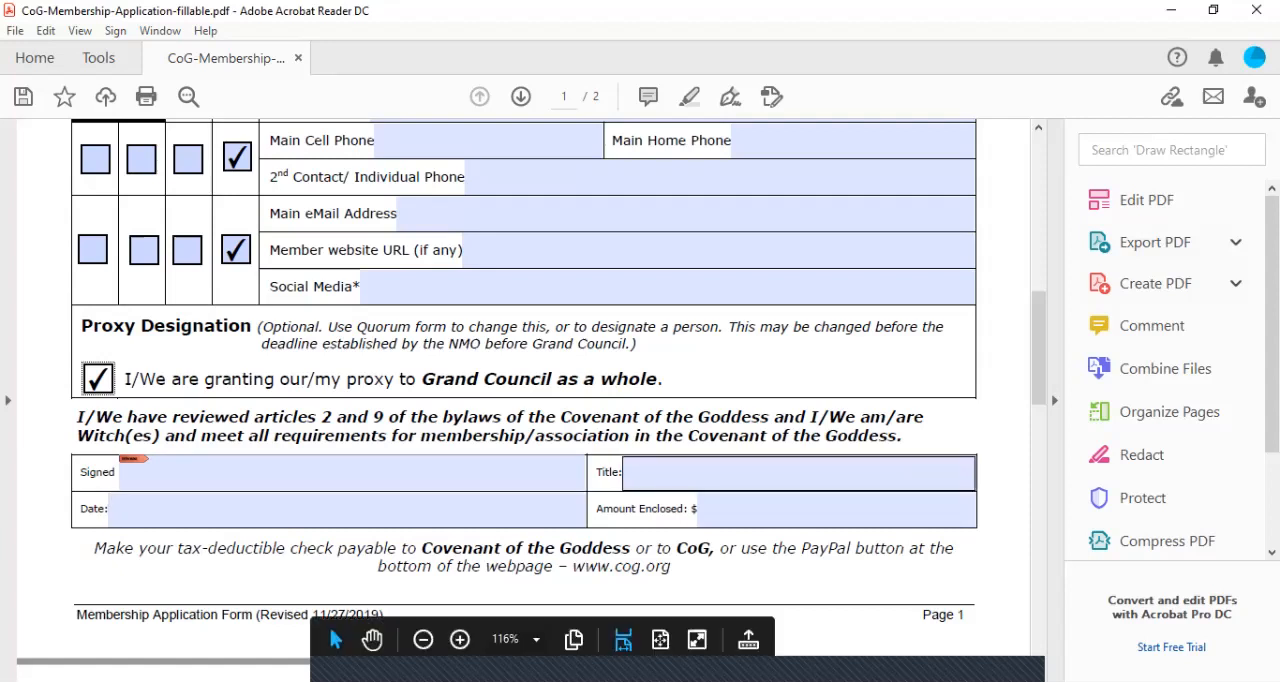
Enter HPS as the signer's title in the signature block
left_click(798, 473)
type("H")
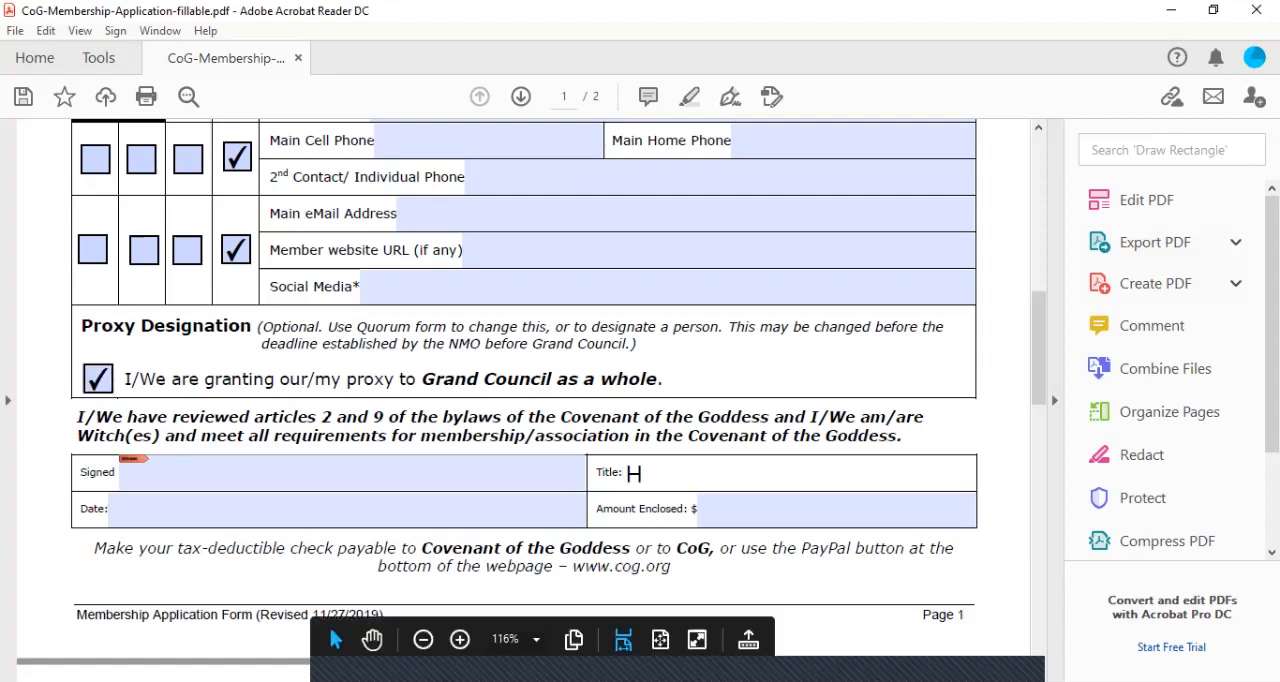
type("PS")
key("Tab")
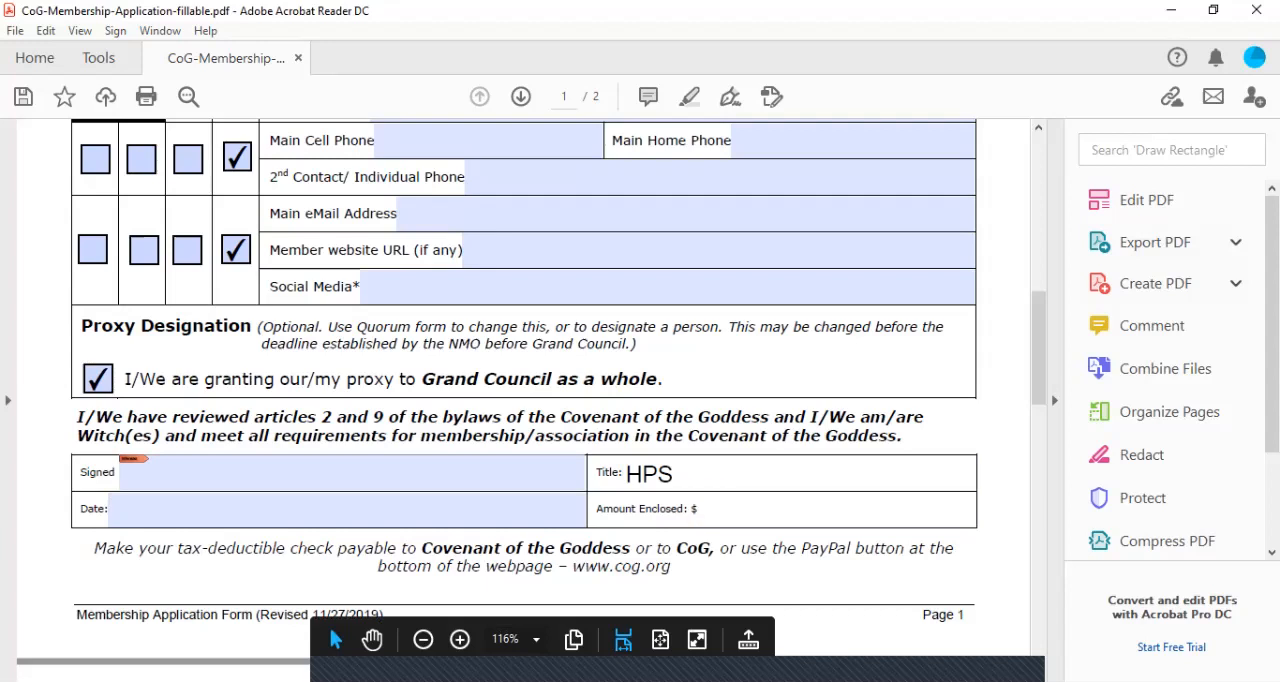
Review the form's second page, including confidentiality level definitions, office-use sections and mailing instructions, and return to the first page
scroll(531, 399, "down", 5)
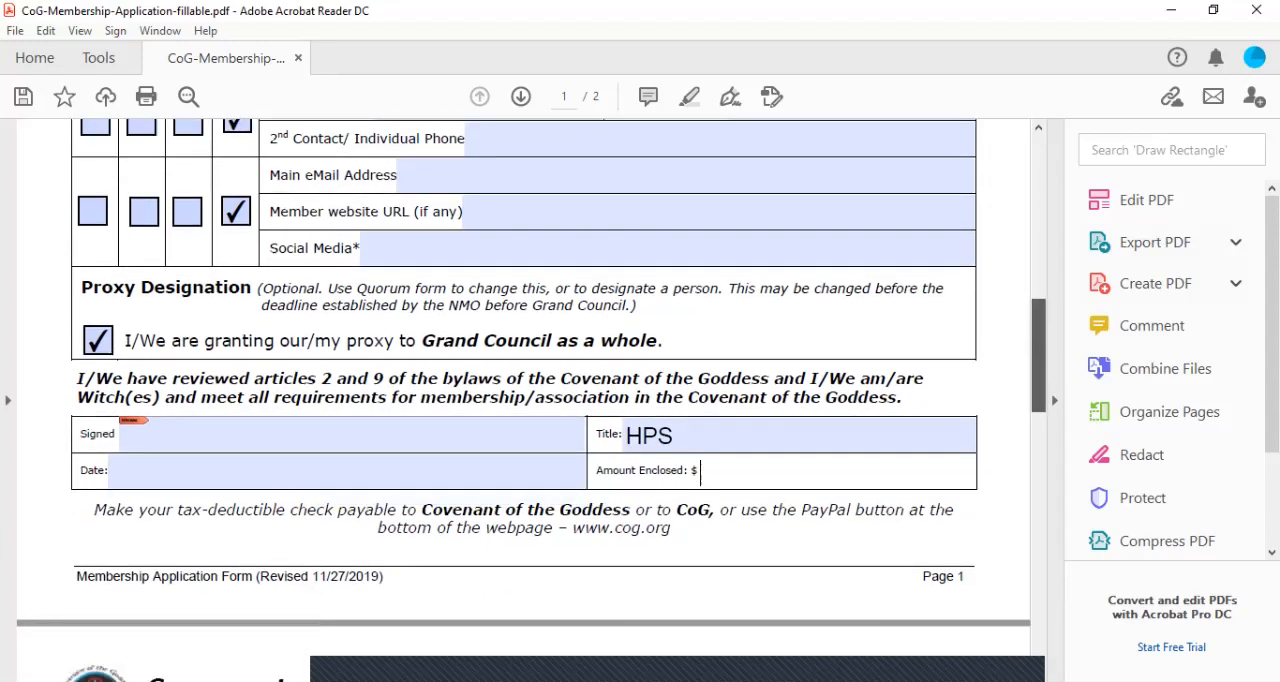
scroll(531, 396, "down", 5)
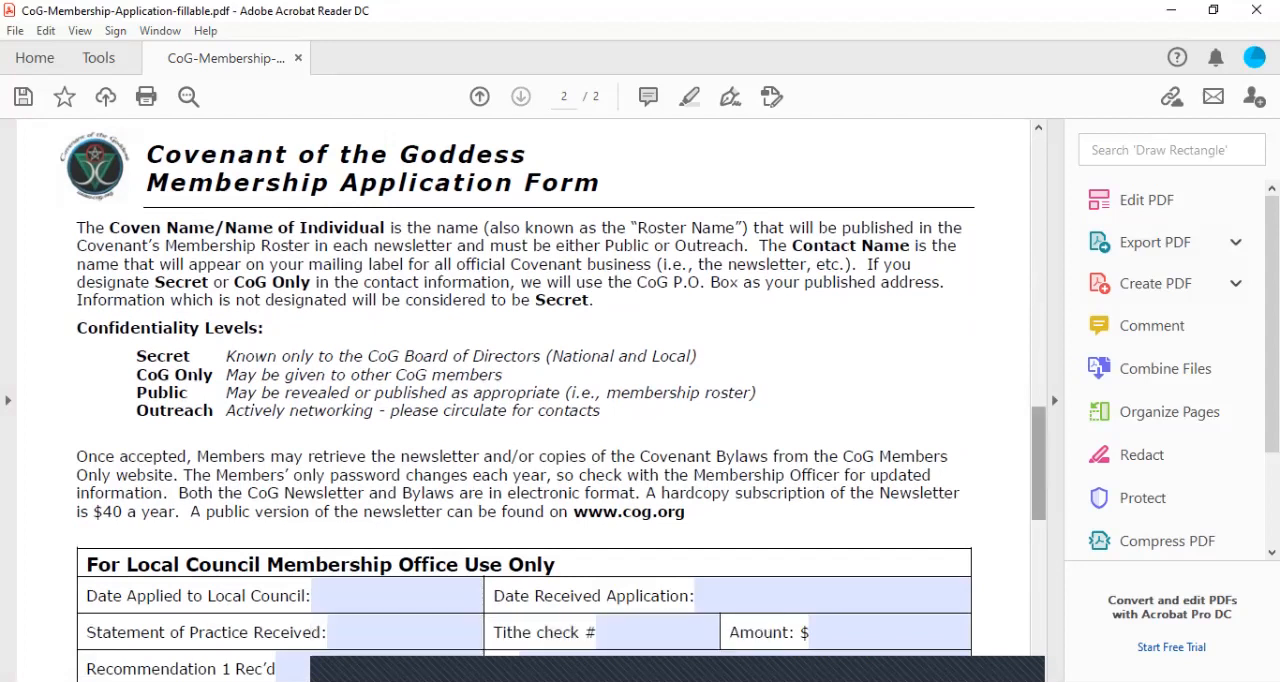
scroll(540, 400, "down", 4)
scroll(540, 400, "down", 3)
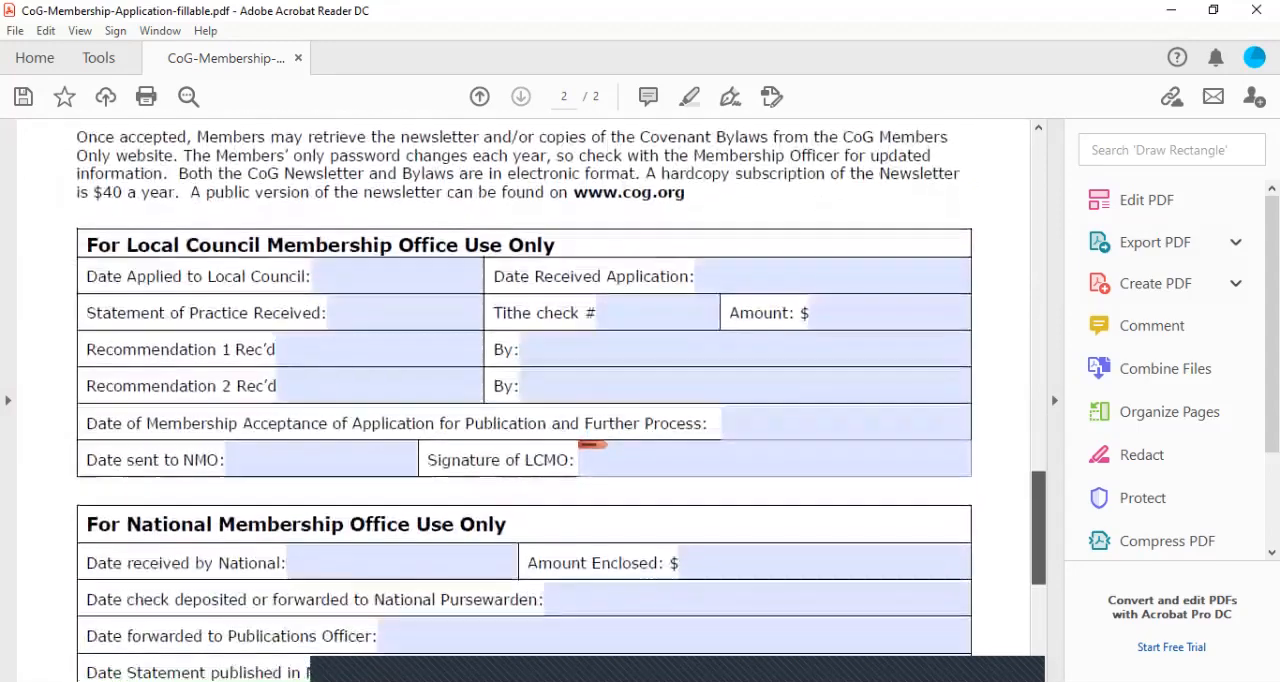
scroll(540, 400, "up", 6)
scroll(540, 400, "down", 7)
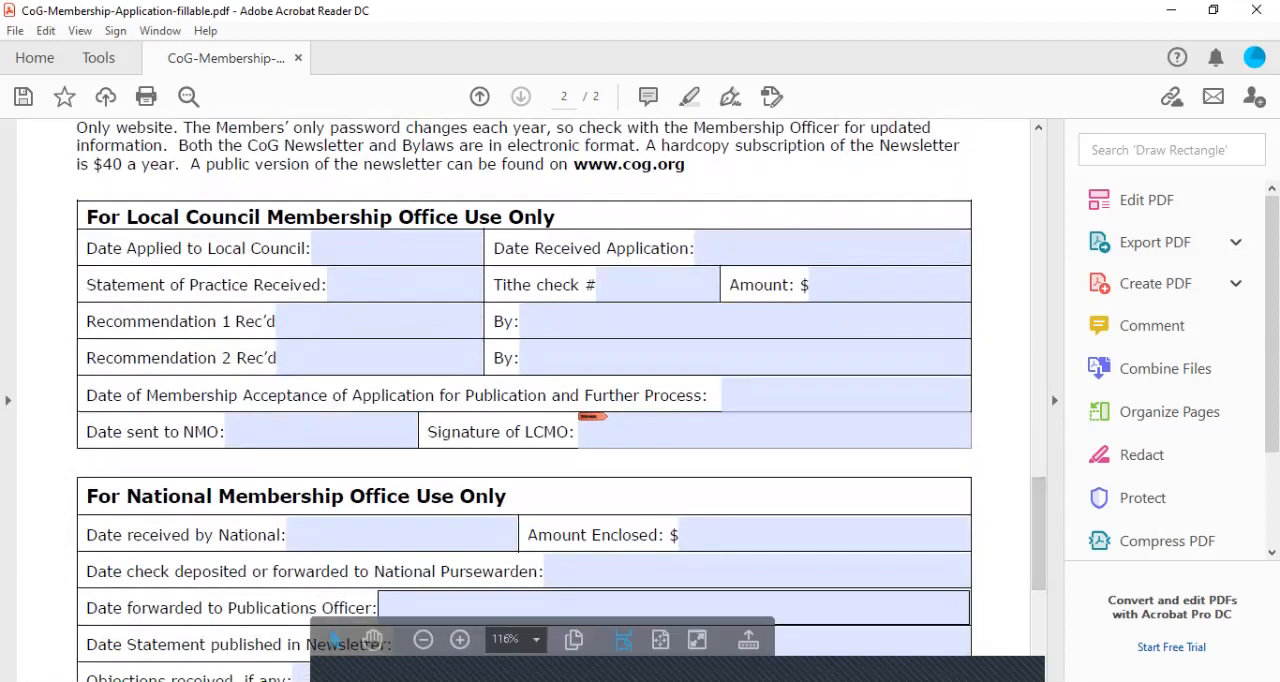
scroll(540, 400, "down", 8)
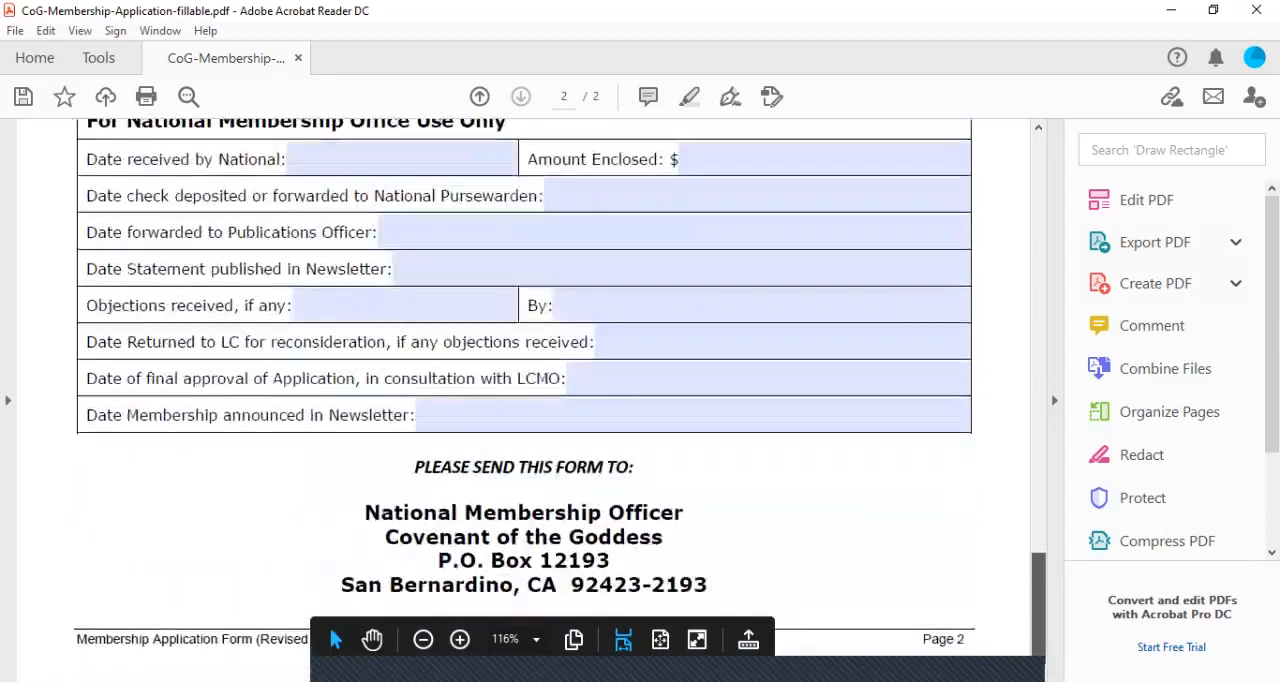
scroll(540, 400, "up", 20)
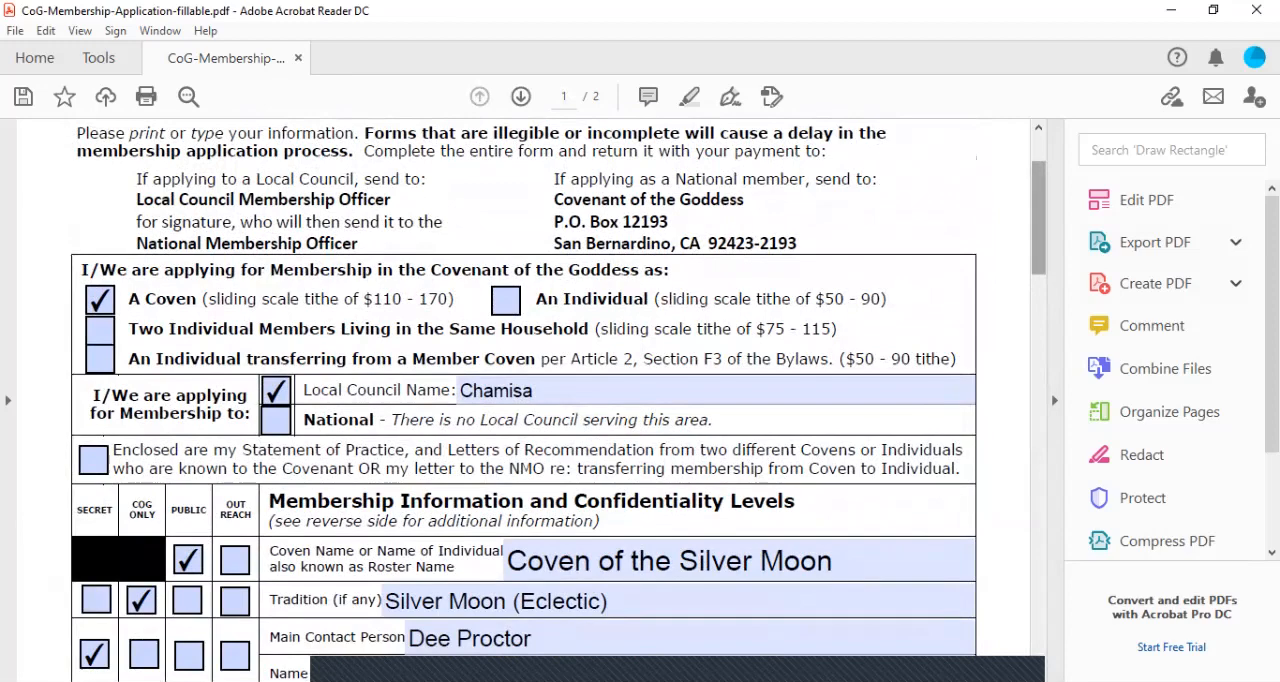
Enter 110 as the amount enclosed in the signature block of the application form
scroll(523, 400, "down", 5)
mouse_move(1039, 313)
left_mouse_down()
mouse_move(1039, 409)
mouse_move(1039, 380)
left_mouse_up()
left_click(836, 351)
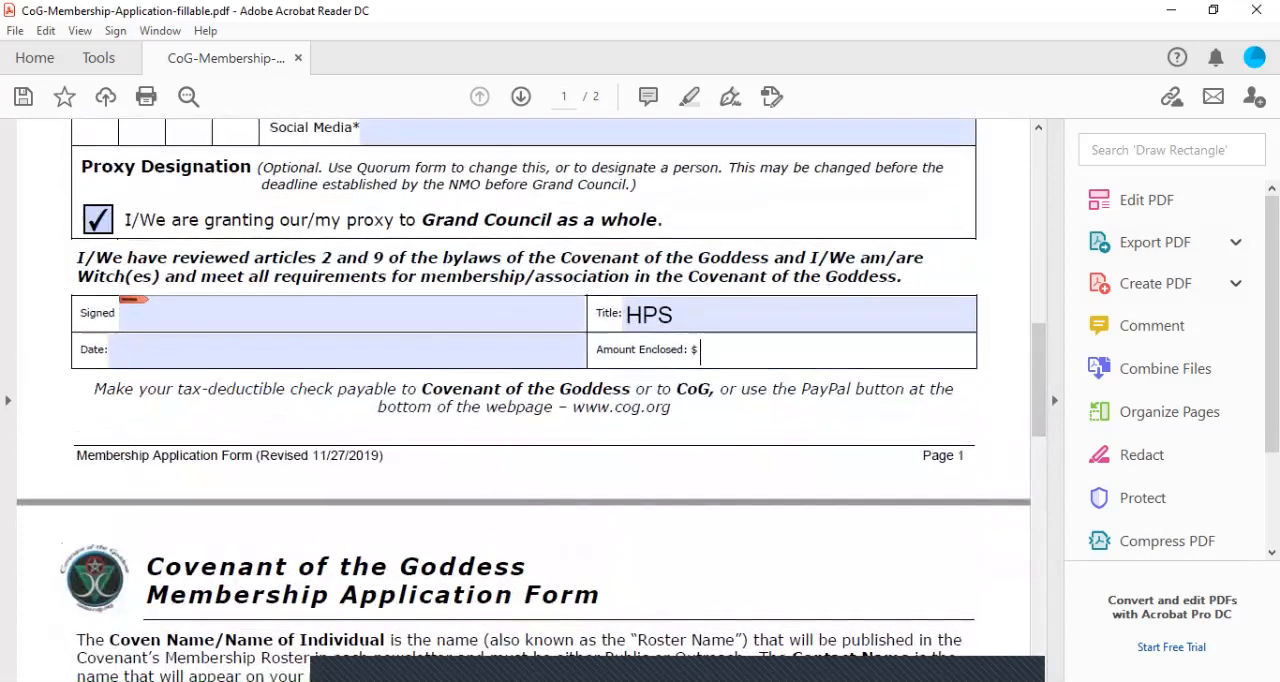
type("110")
Start saving a copy of the completed form to a different folder, naming it "CoG-Membership-Application-fillable-Silver Moon Applcation 2020"
mouse_move(1039, 380)
left_mouse_down()
mouse_move(1039, 565)
mouse_move(1039, 185)
left_mouse_up()
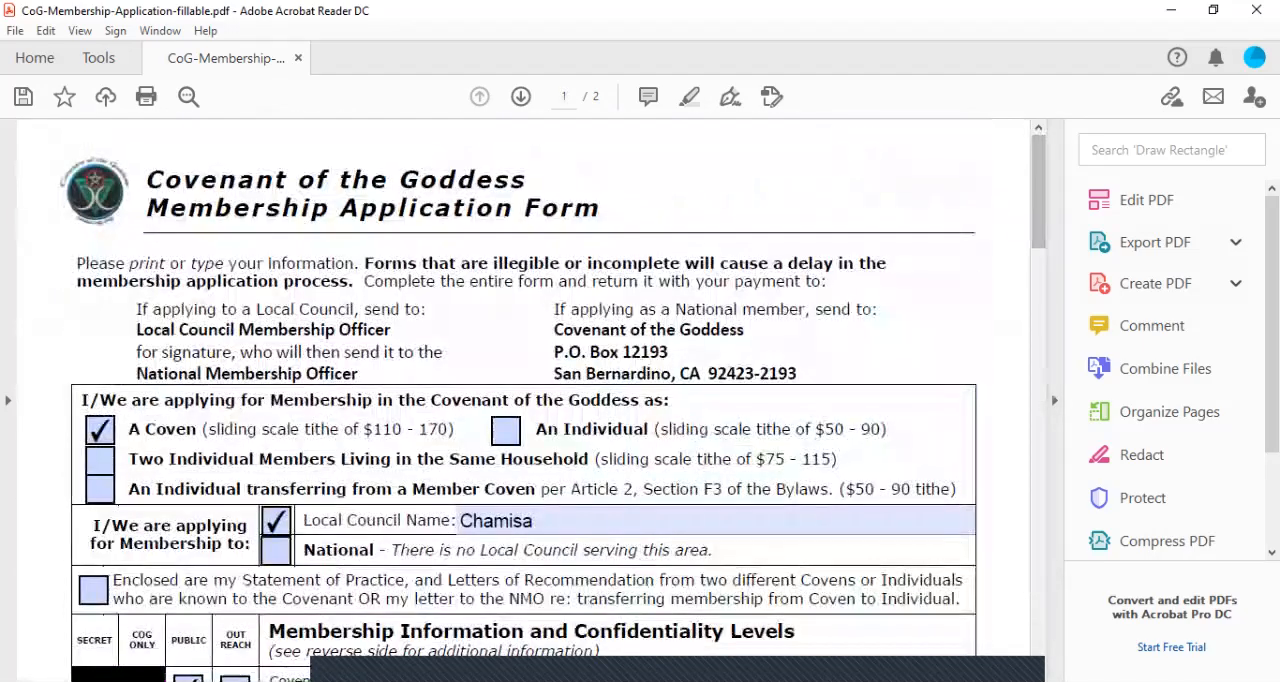
left_click(15, 30)
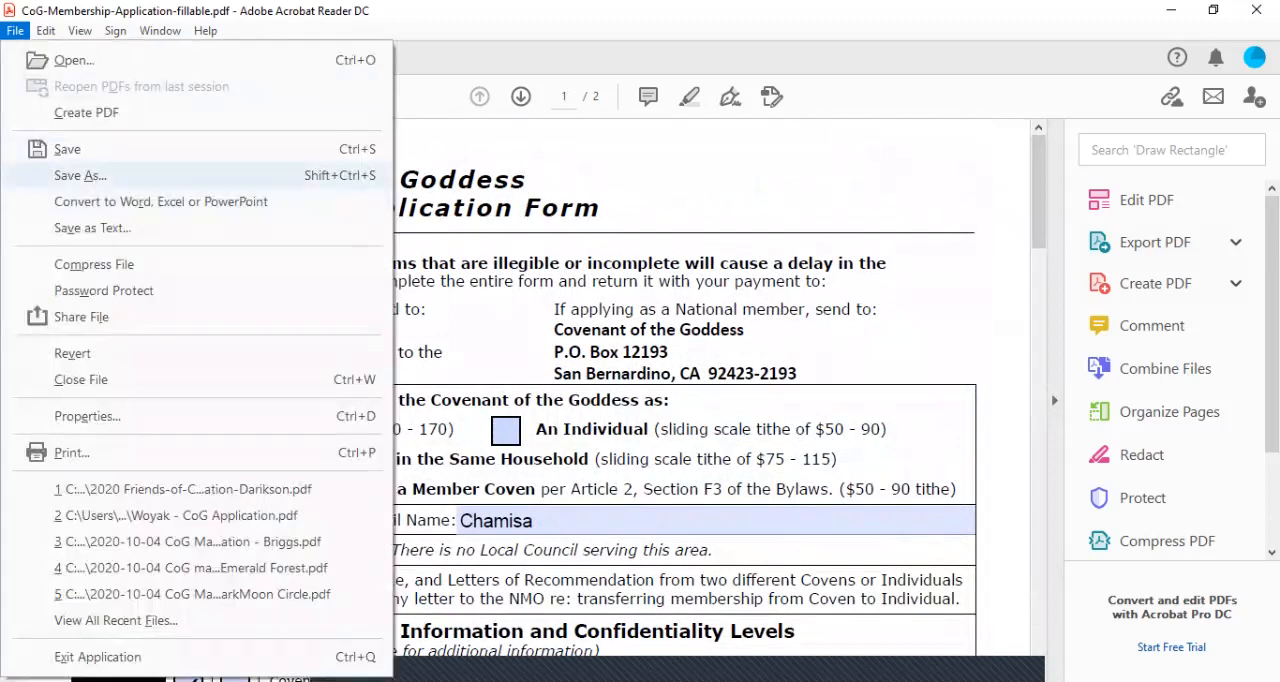
left_click(80, 175)
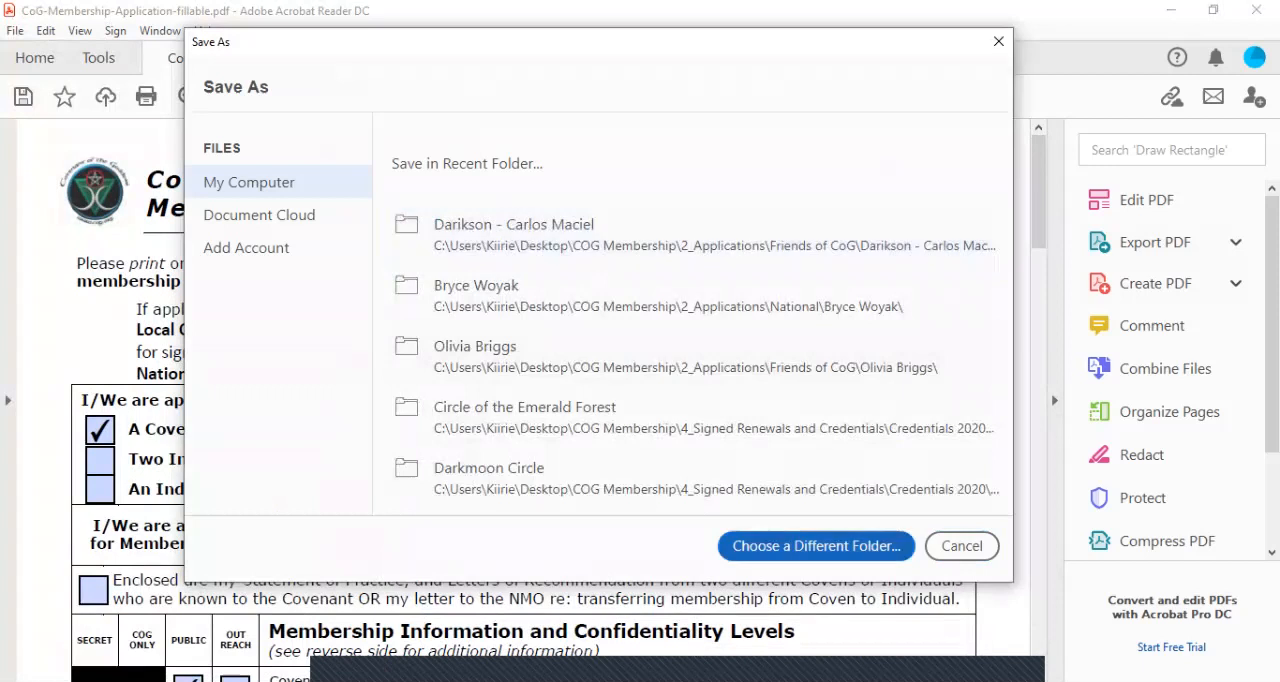
left_click(816, 546)
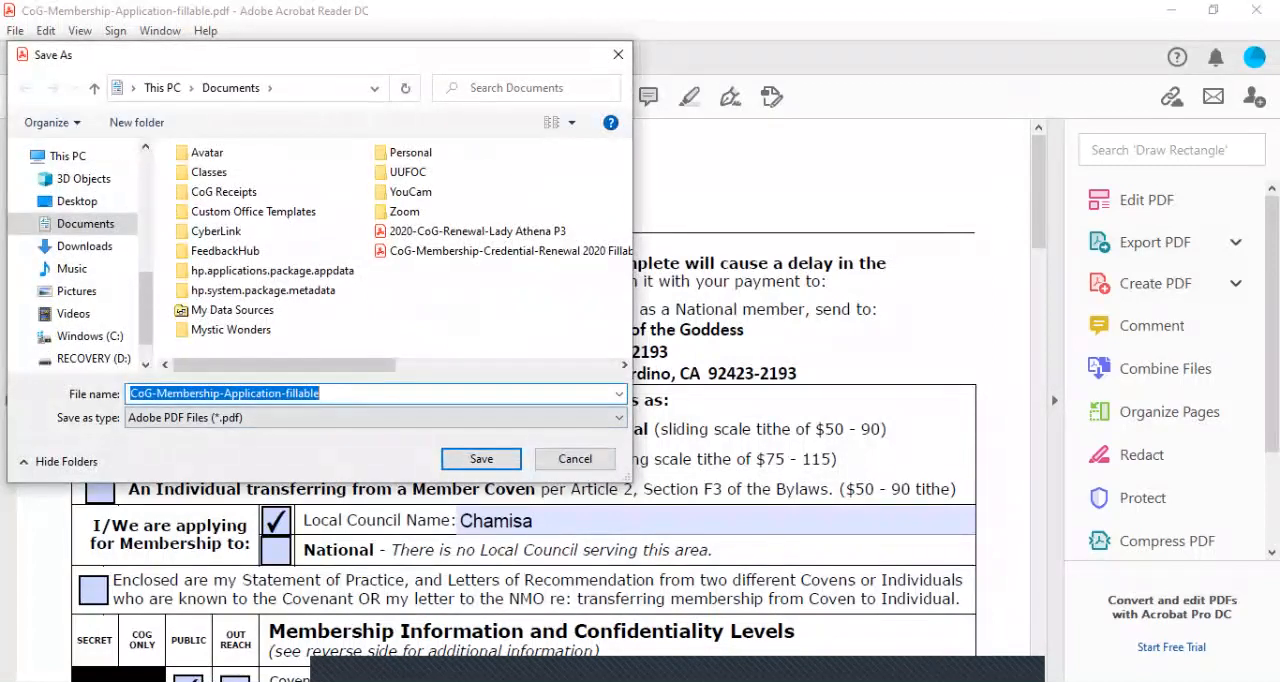
left_click(322, 394)
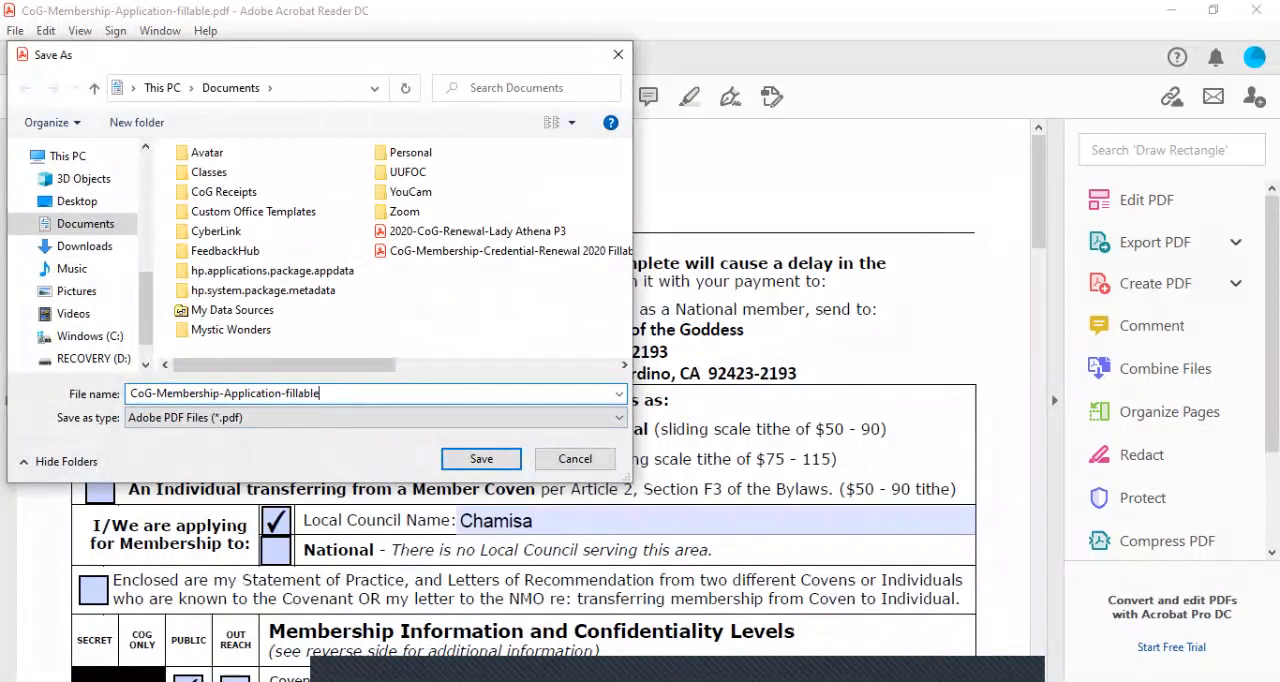
type("-")
type("Silver M")
type("oon")
type(" 202")
key("BackSpace")
key("BackSpace")
key("BackSpace")
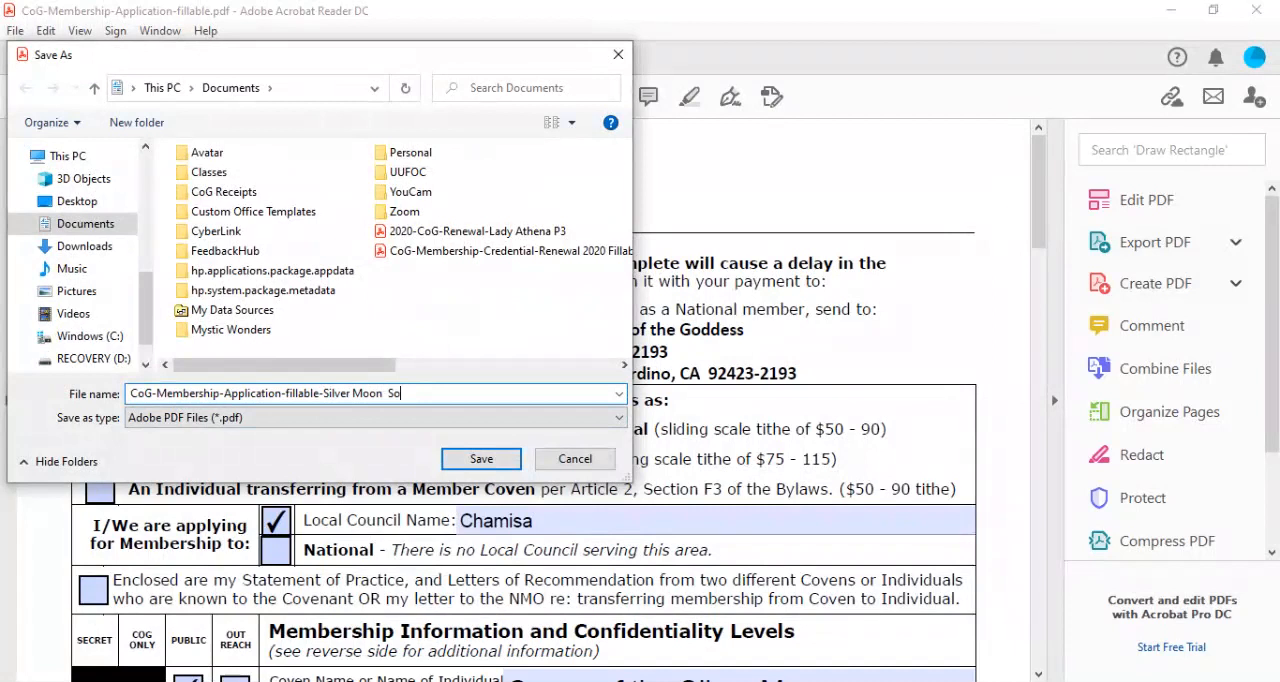
type("Applcatiooo")
key("BackSpace")
key("BackSpace")
key("BackSpace")
type("n 2020")
Choose the Desktop as the destination folder and save the form copy there as a PDF
scroll(80, 250, "up", 3)
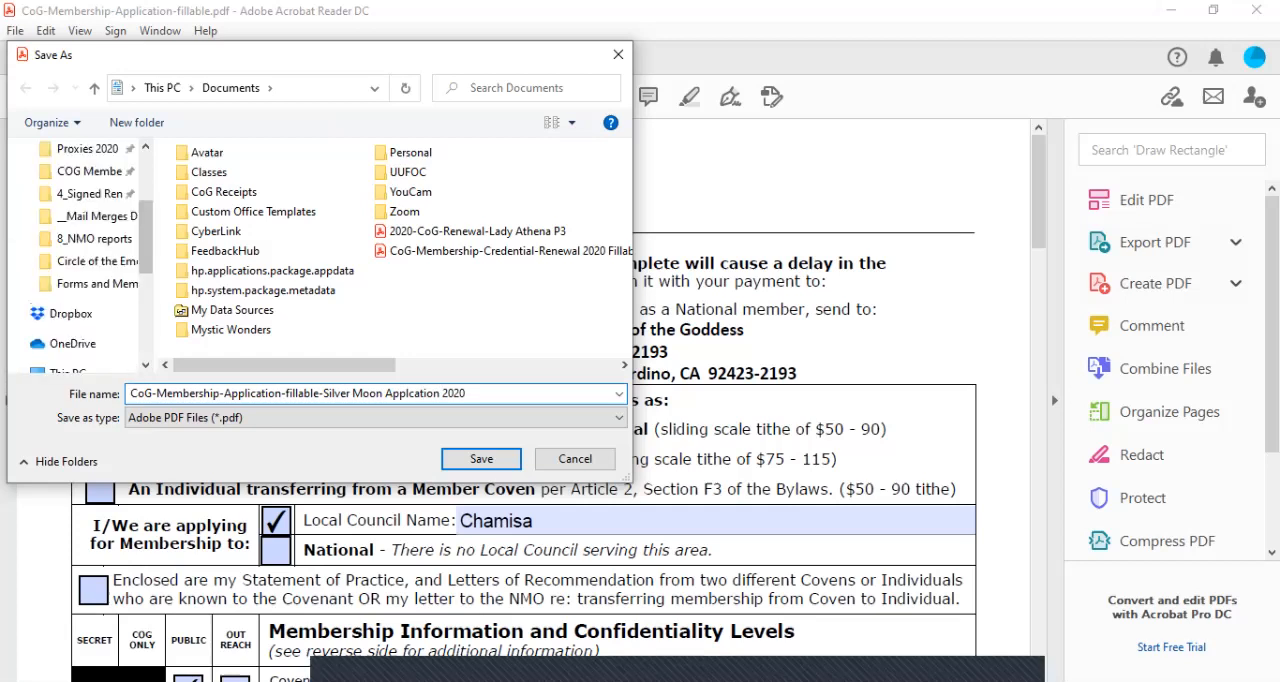
scroll(75, 250, "up", 3)
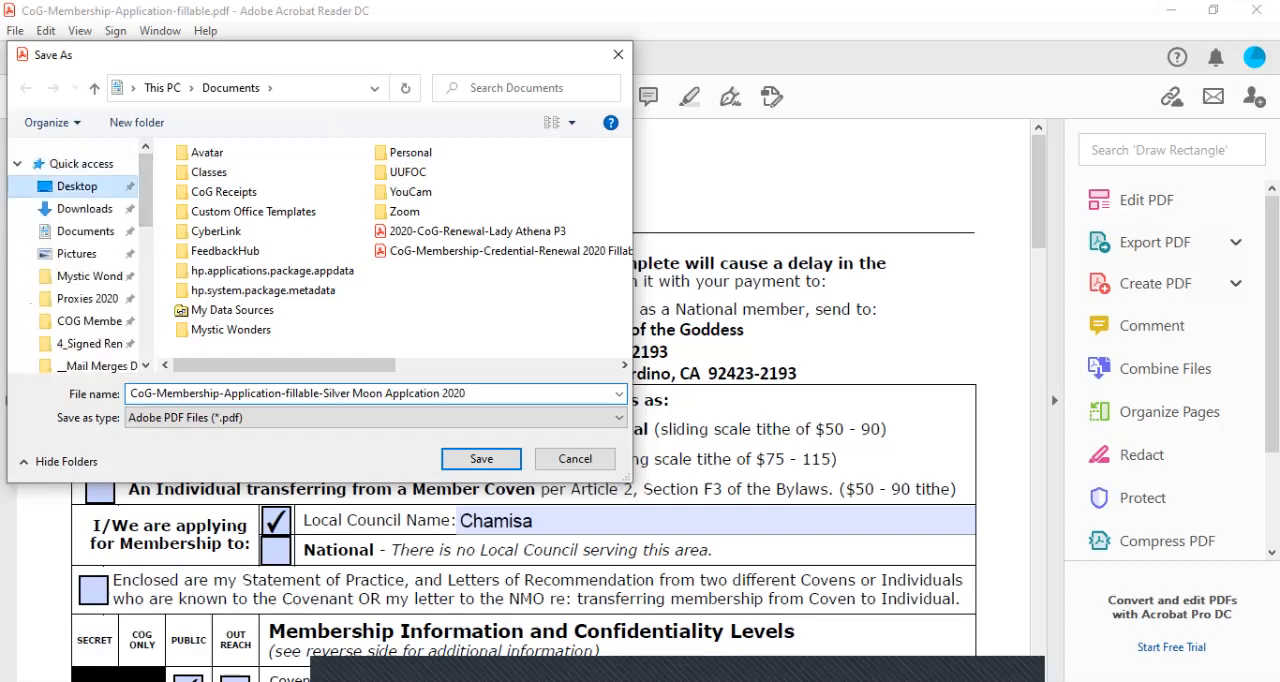
left_click(77, 186)
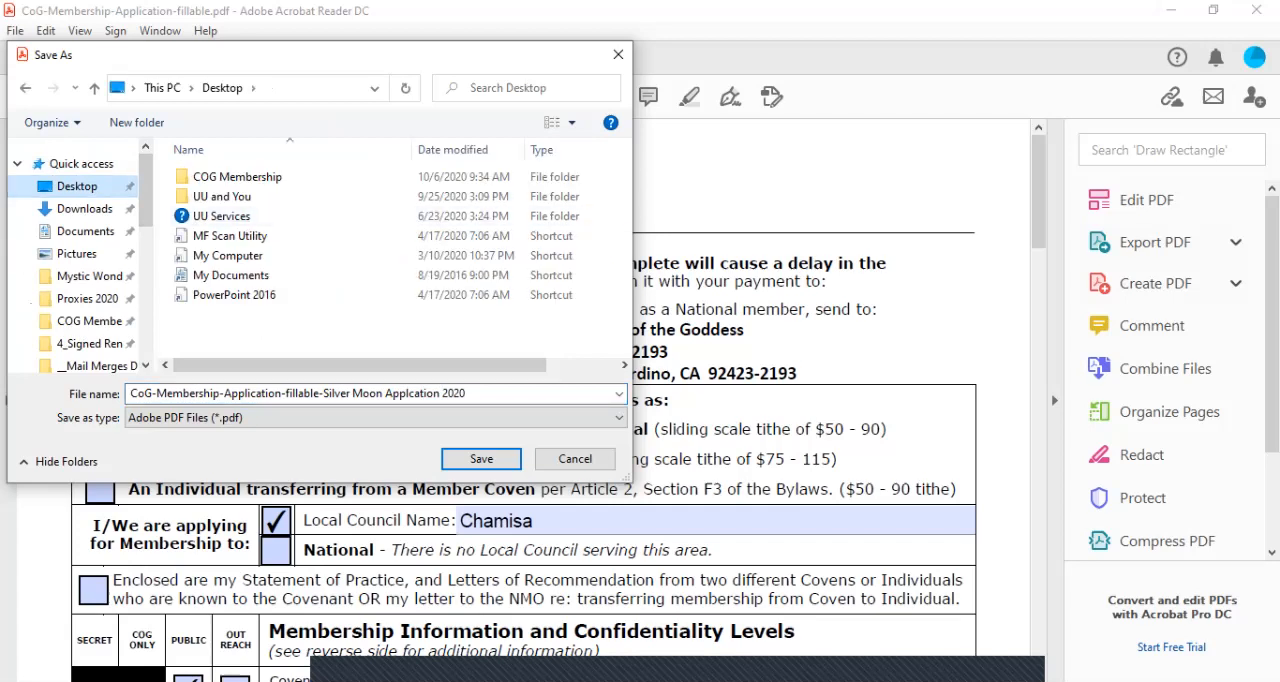
left_click(481, 458)
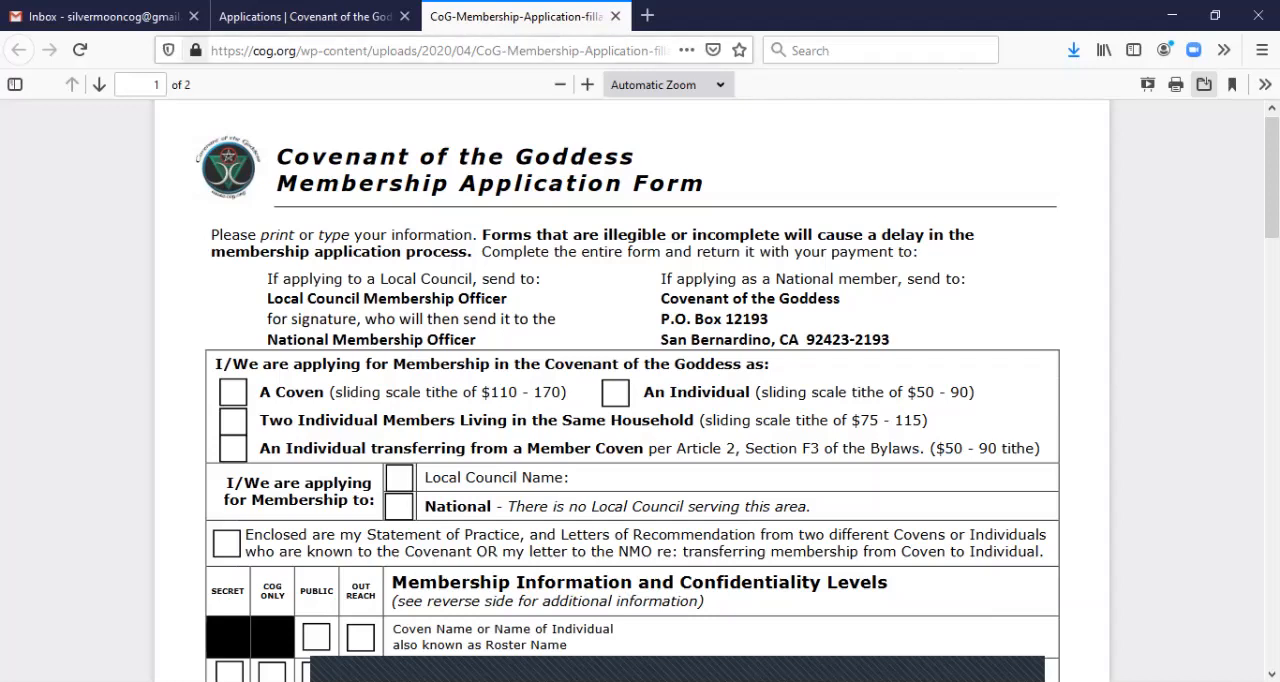
Switch to the Gmail inbox in the browser and start a new message with the subject "CoG Application"
left_click(140, 16)
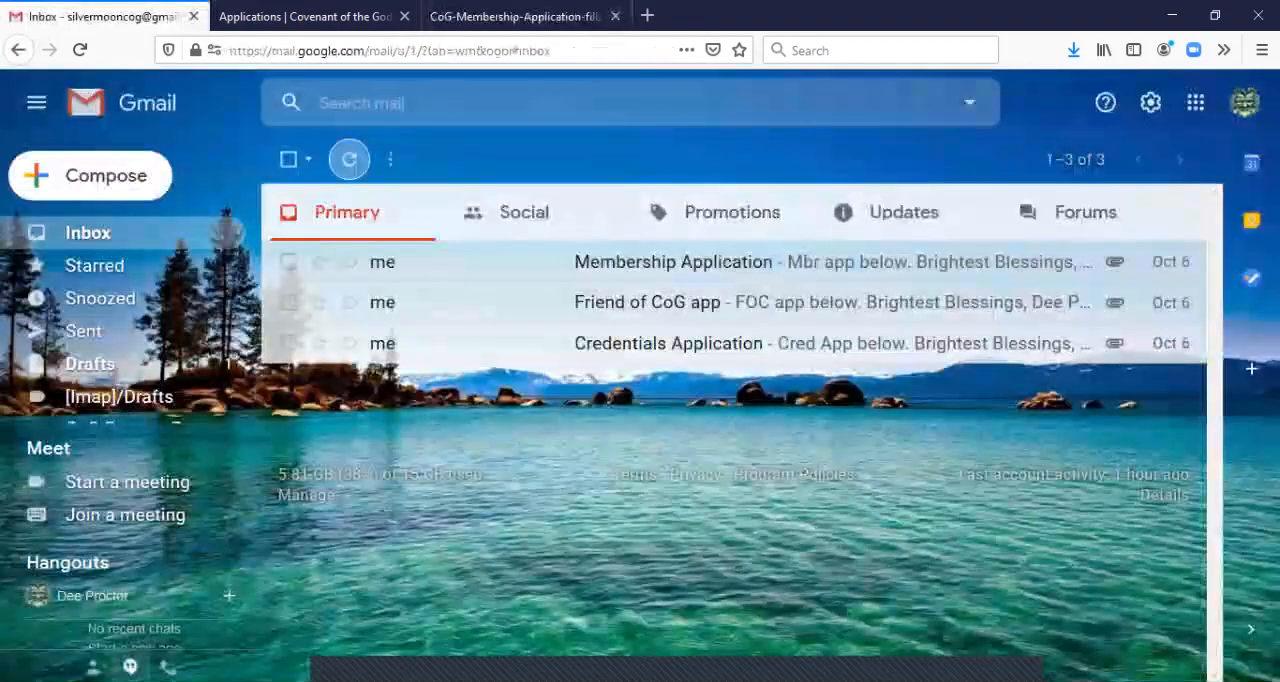
left_click(57, 175)
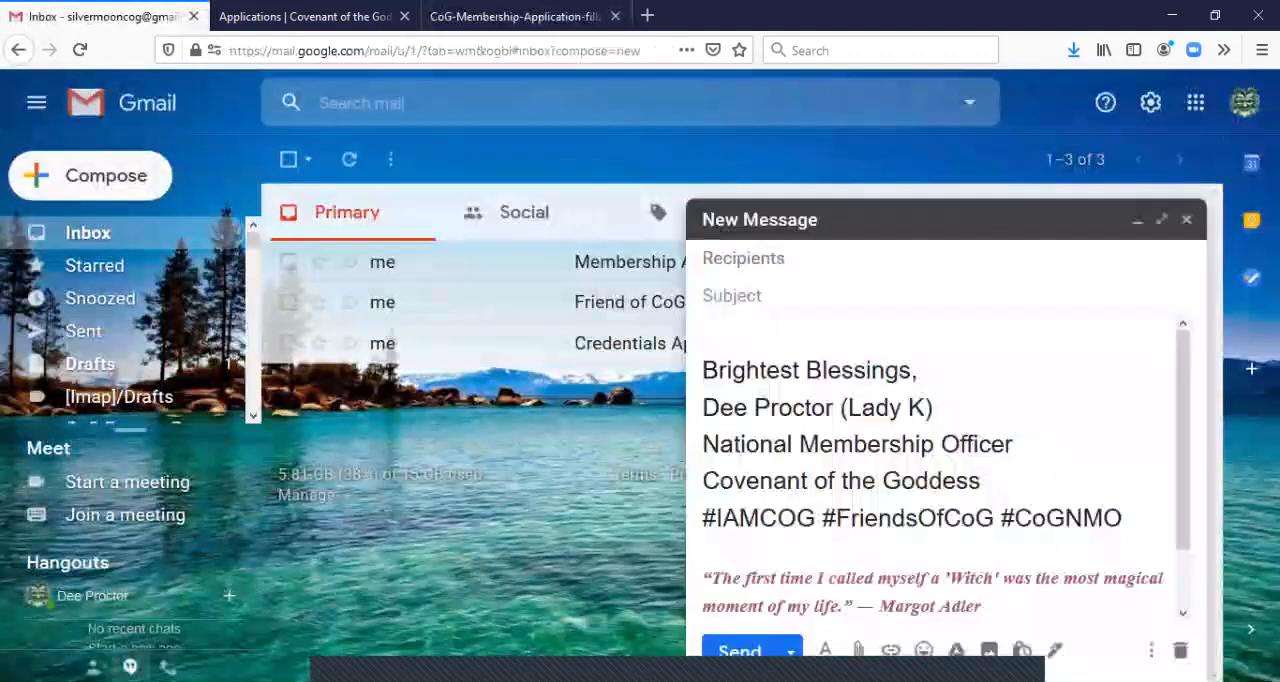
left_click(732, 296)
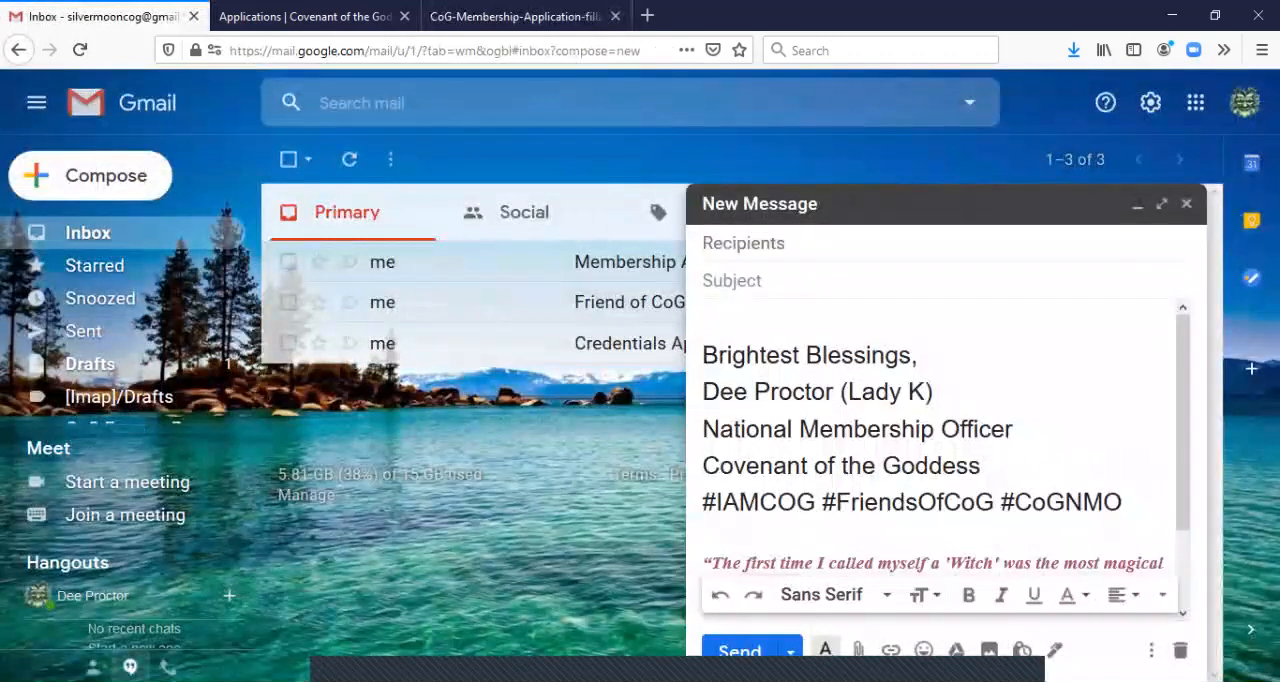
type("CoG")
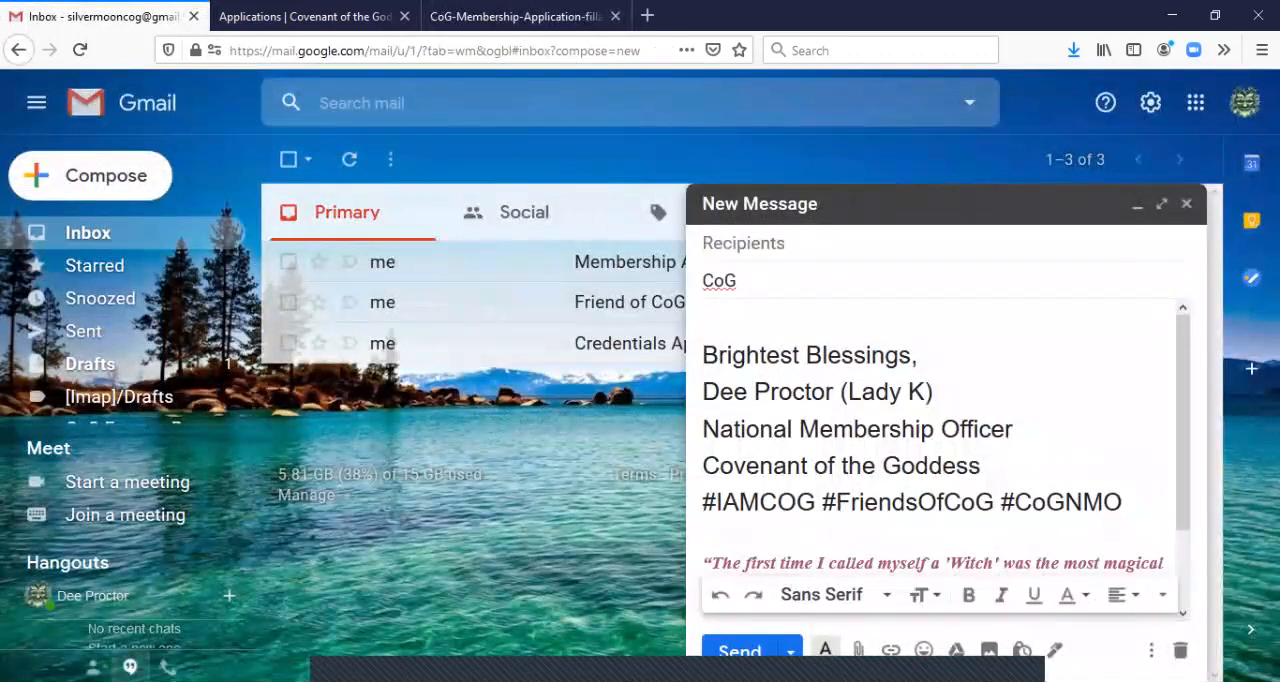
type(" Applicatio")
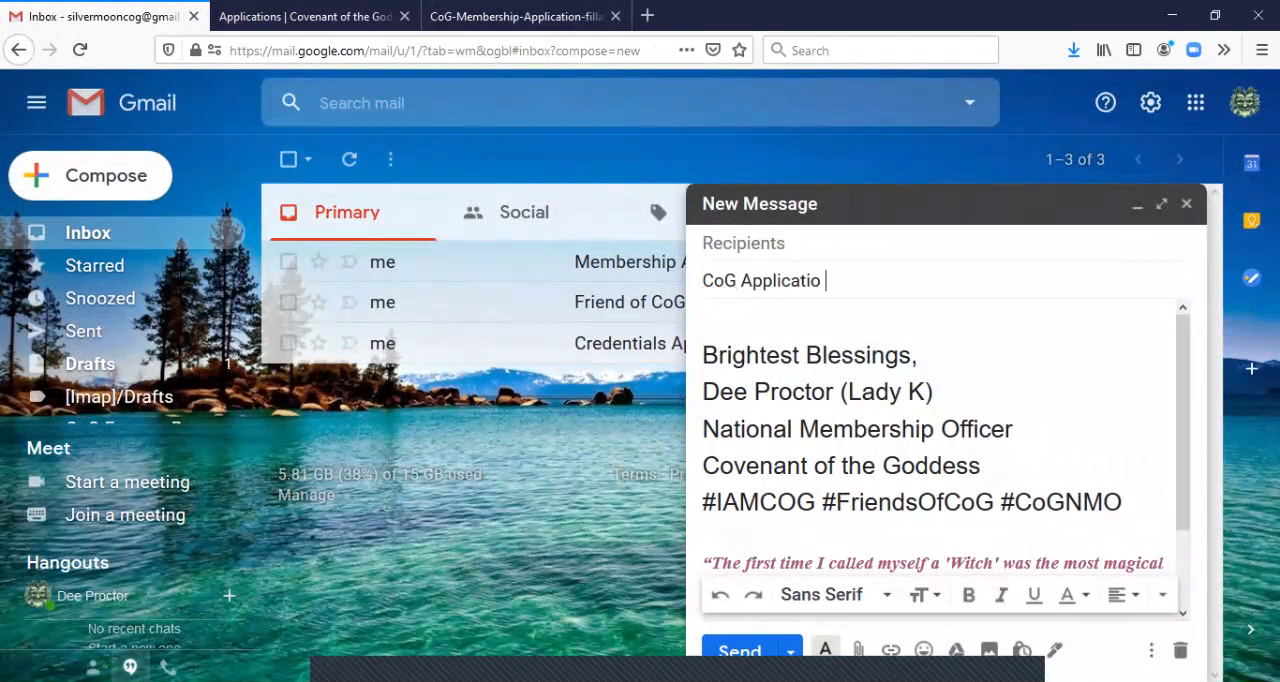
type("n")
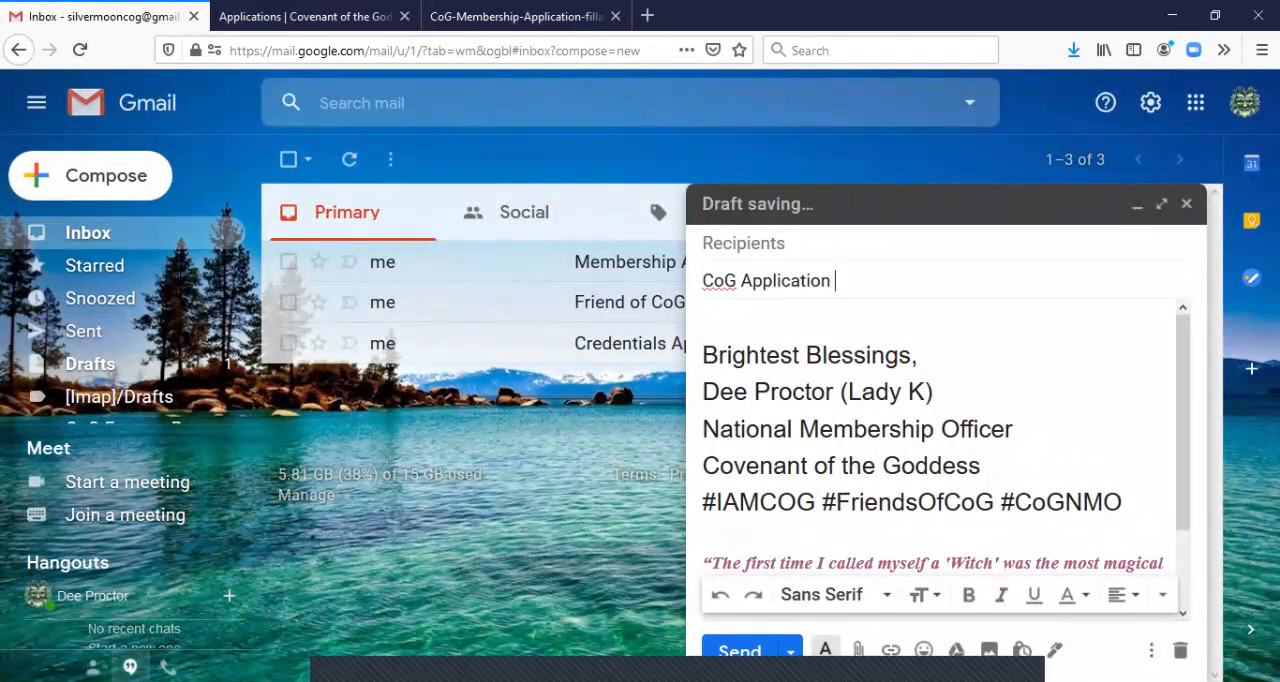
Address the message to the suggested CoG Membership contact
left_click(743, 243)
type("mem")
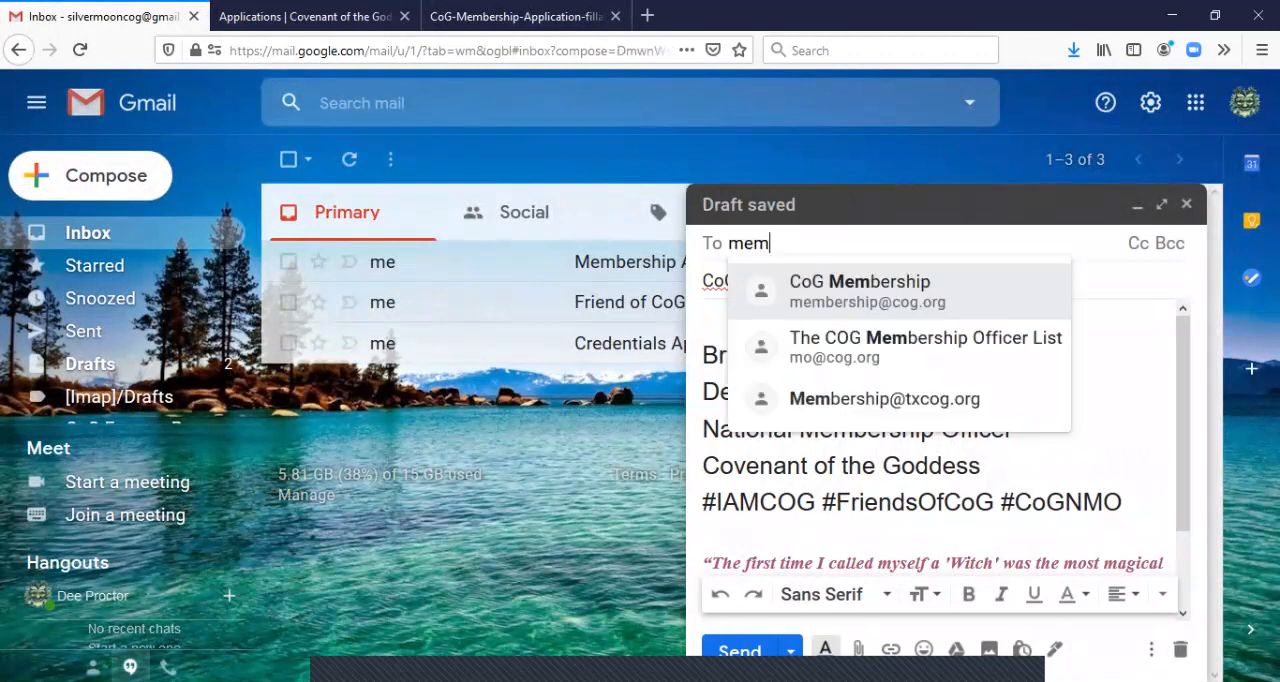
key("Return")
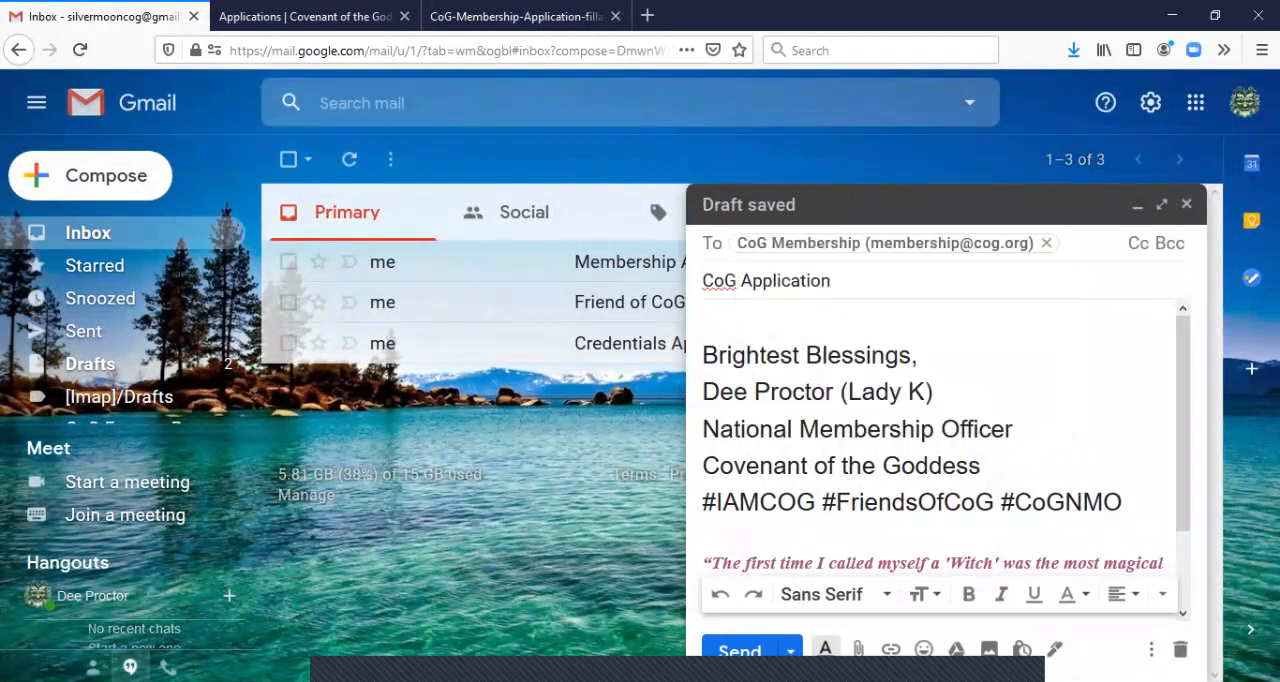
Write "Membership Application Coven of the Silver Moon." above the signature in the message body, followed by a line break
left_click(704, 323)
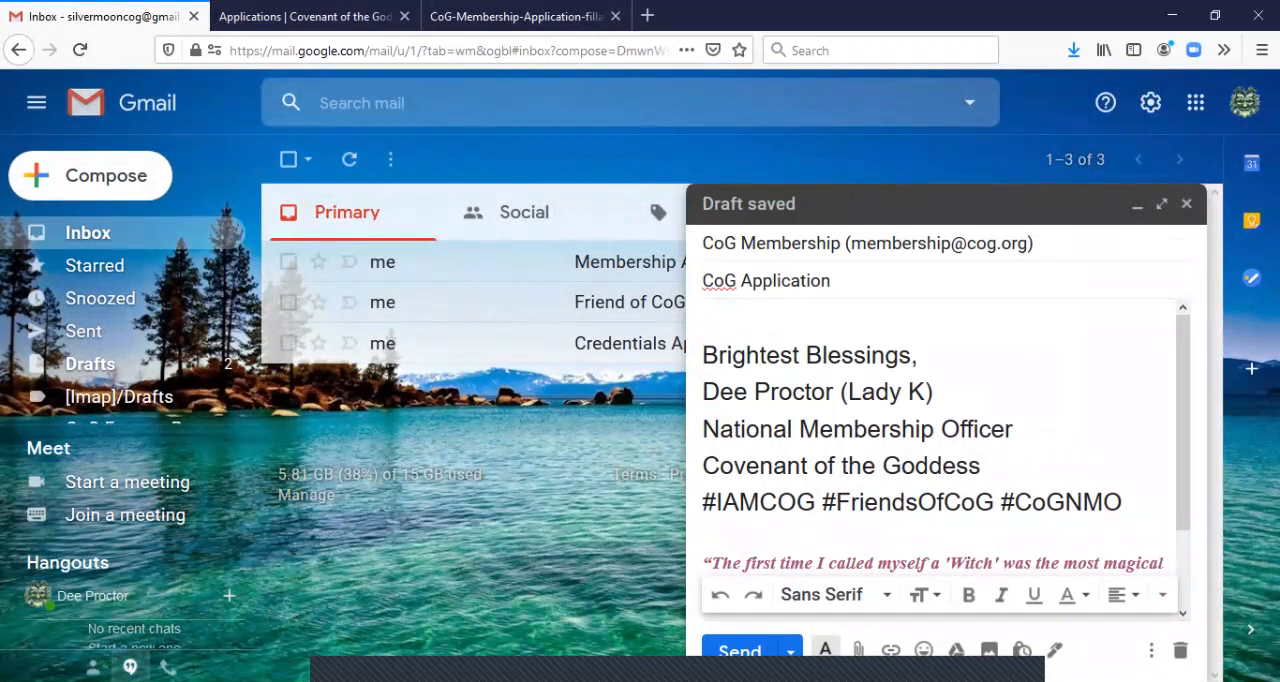
type("Membersgi")
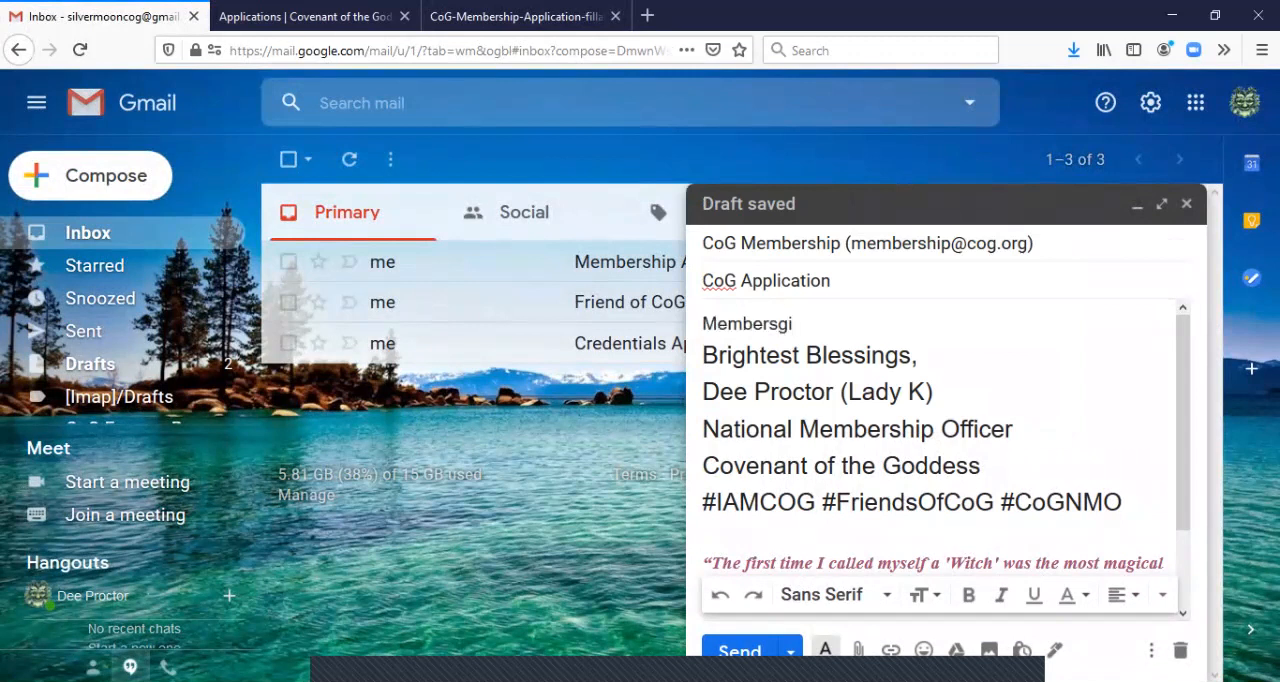
key("BackSpace")
type("hip App")
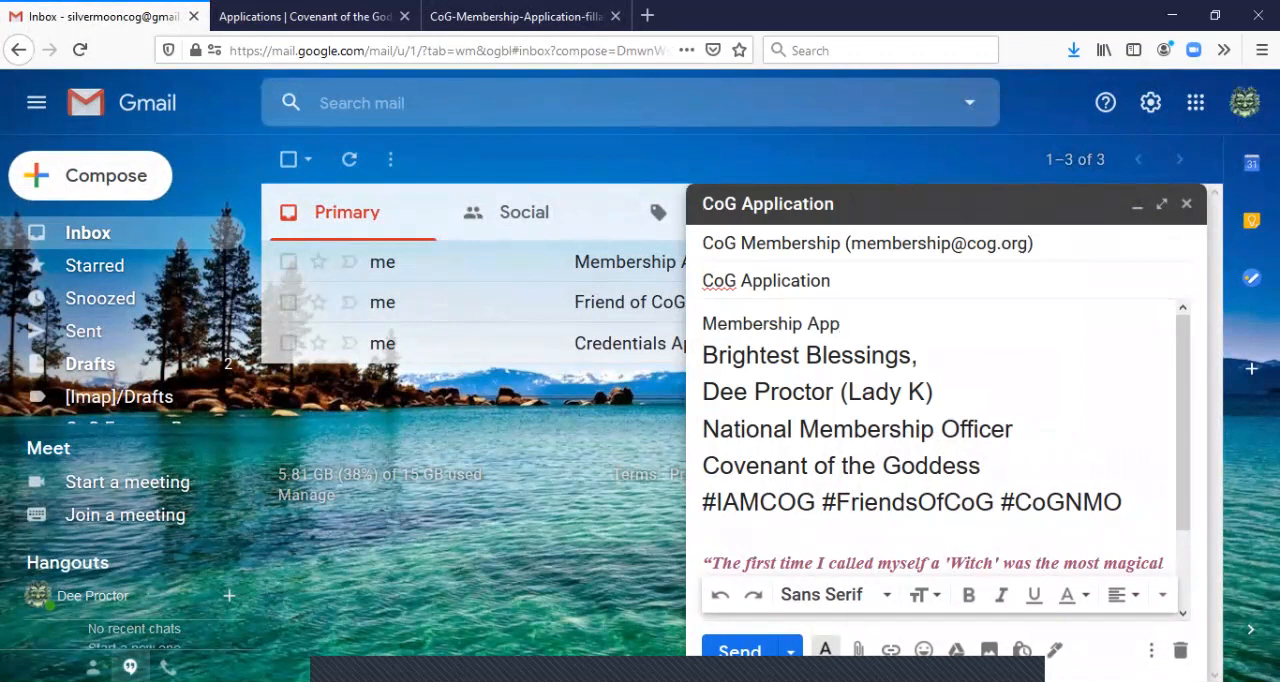
type("lication ")
type("c")
key("BackSpace")
type("C")
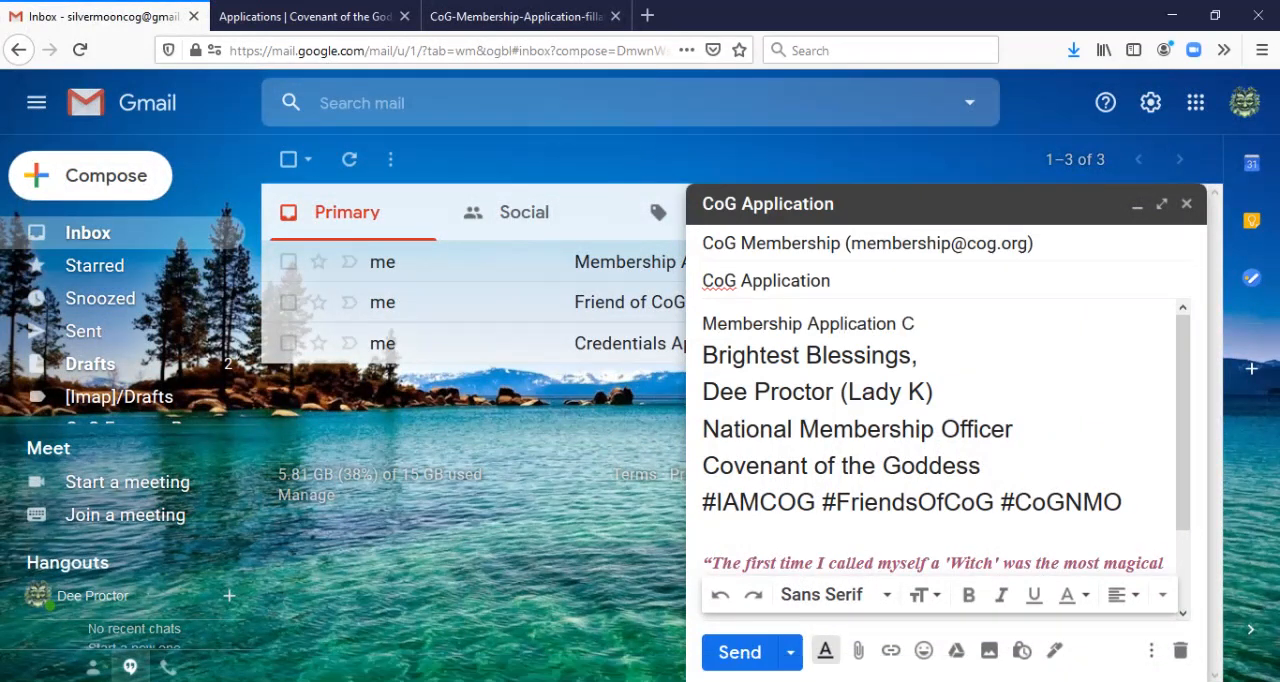
type("oven of the Si")
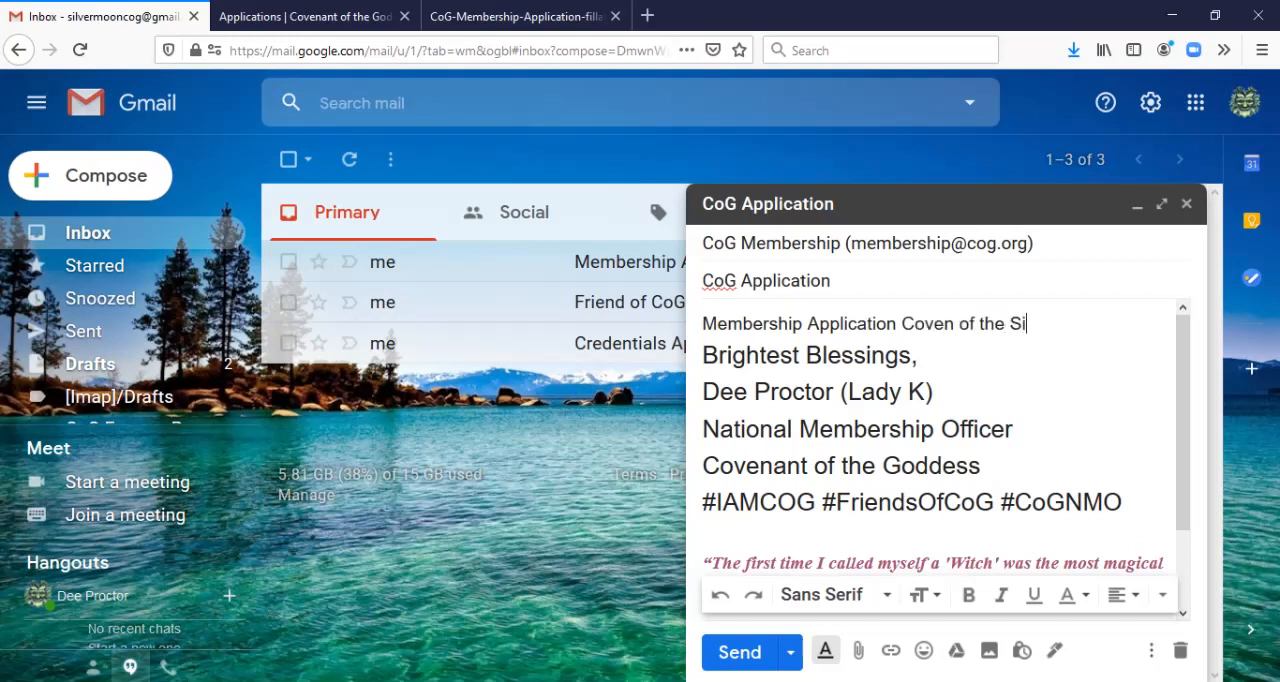
type("lver Moon.")
key("Return")
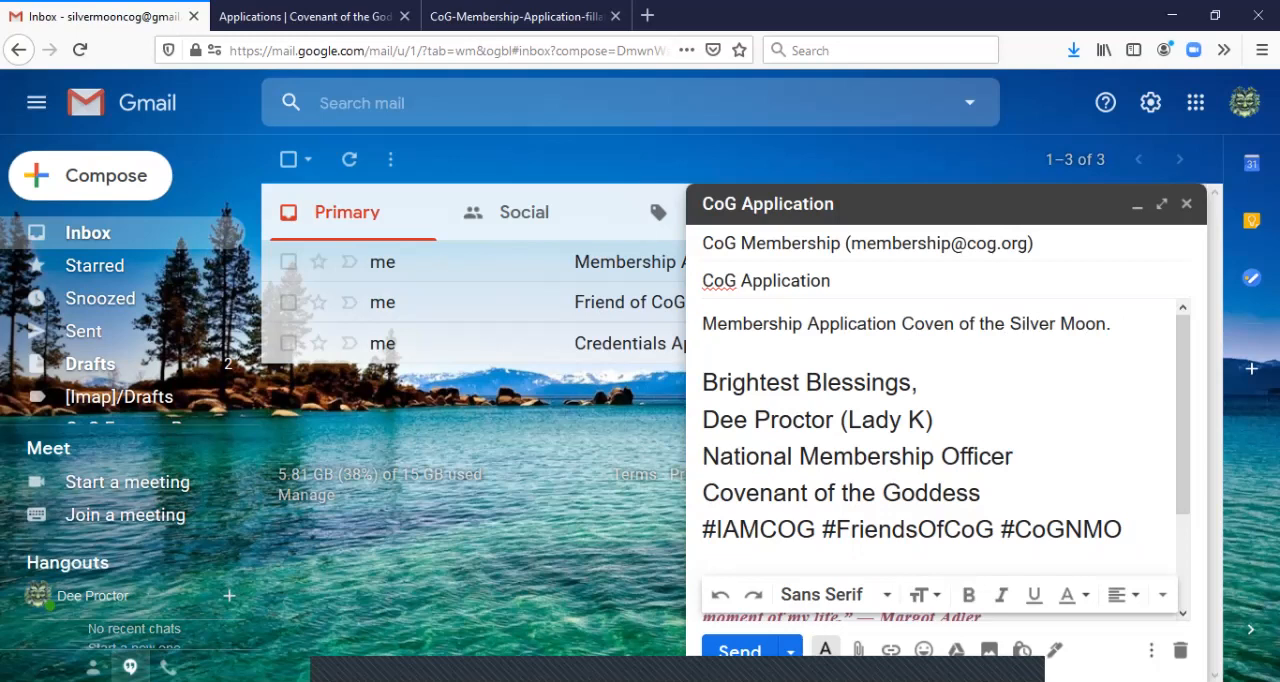
Attach the saved CoG-Membership-Application-fillable Silver Moon PDF from the Desktop to the message
left_click(858, 650)
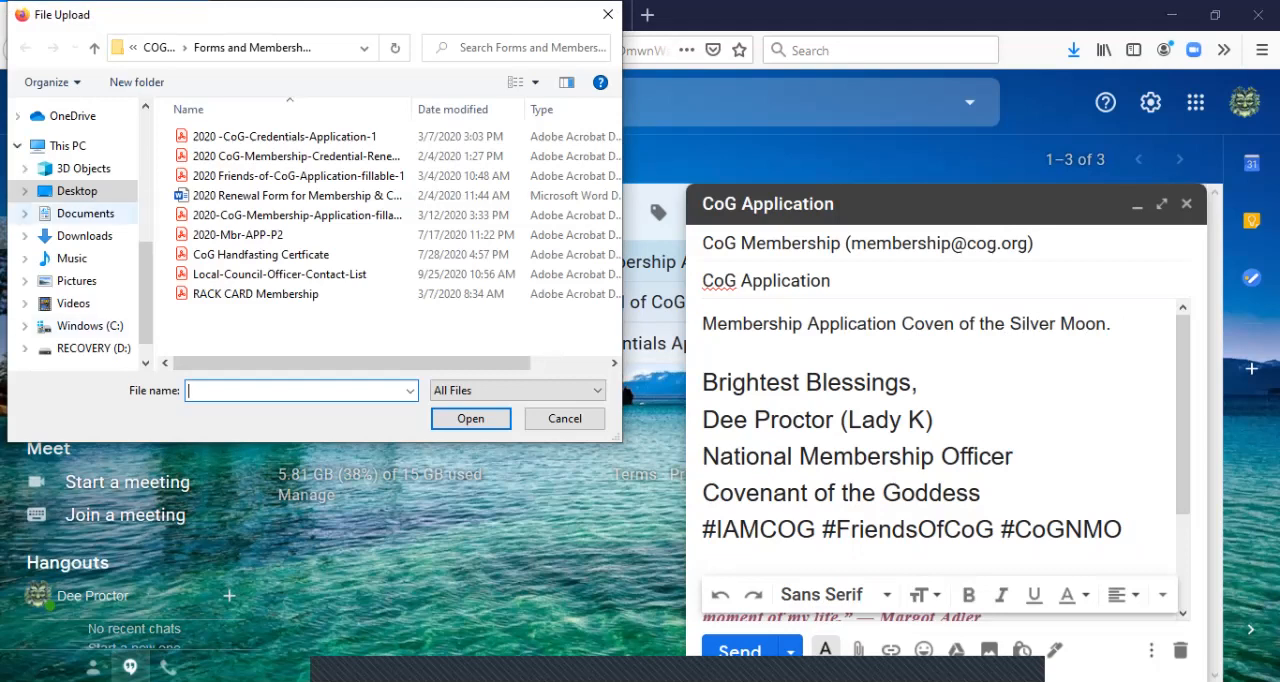
left_click(75, 190)
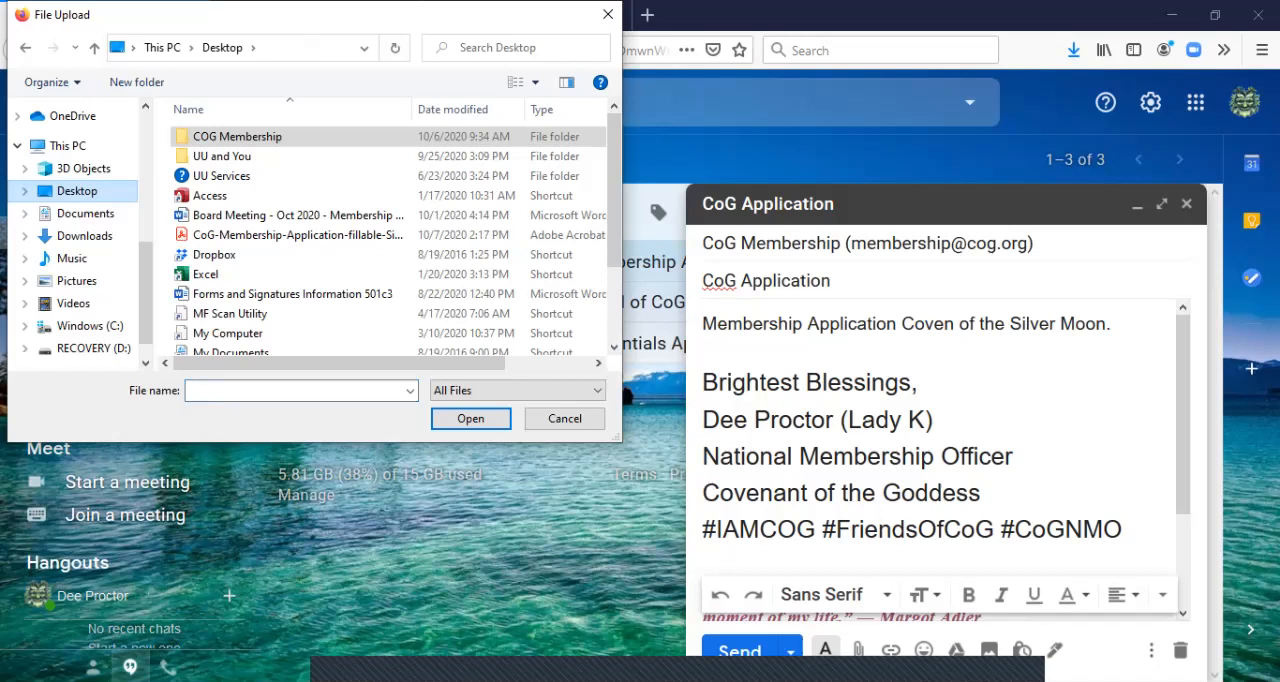
scroll(396, 234, "down", 2)
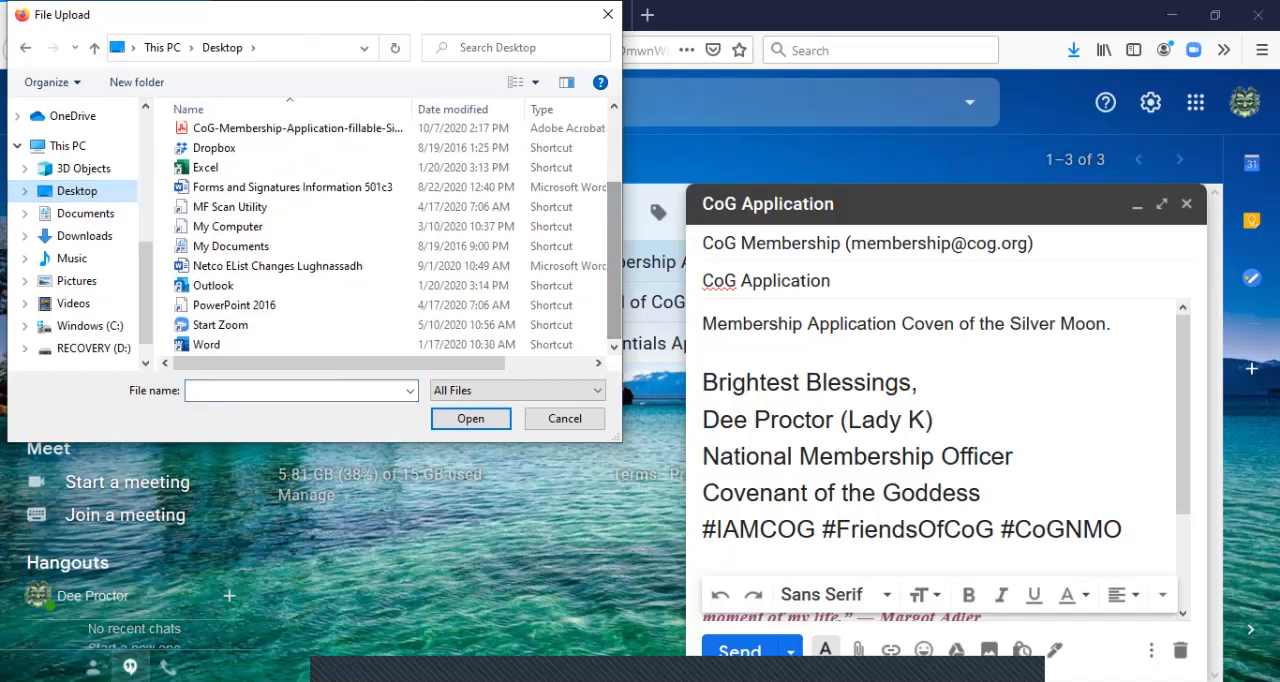
double_click(297, 128)
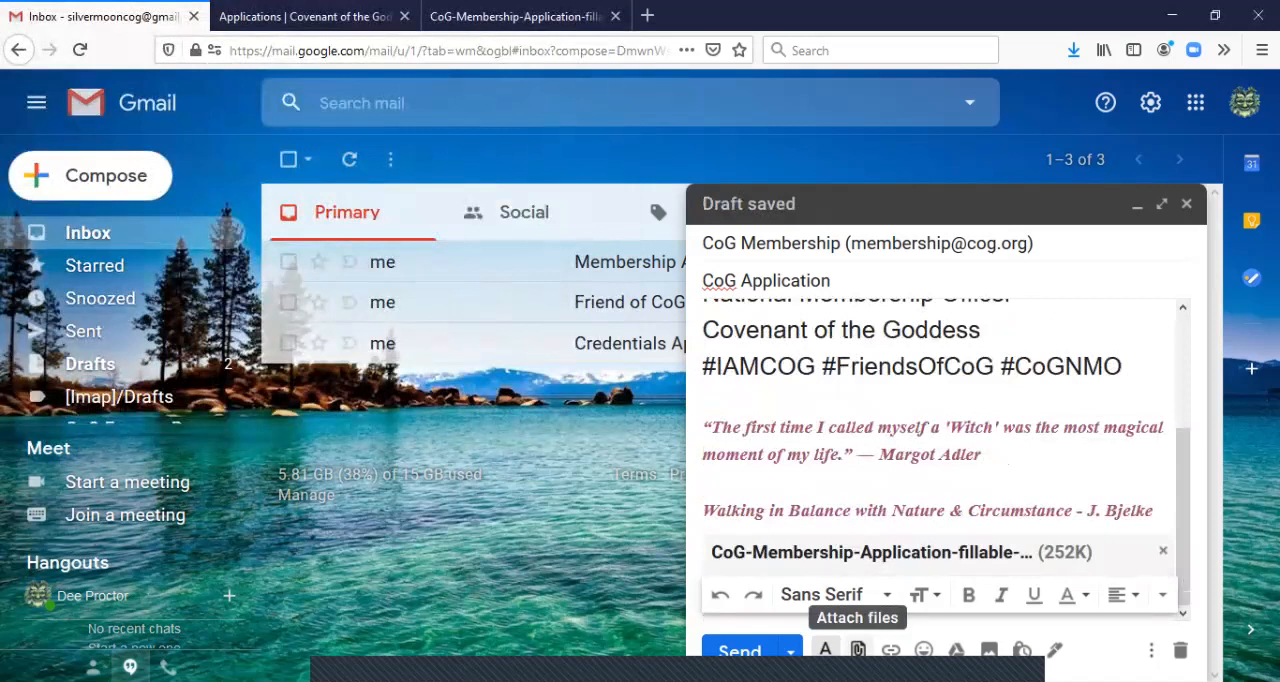
Start another attachment and browse to the Coven of the Silver Moon folder within COG Membership, 2_Applications, Chamisa
left_click(857, 649)
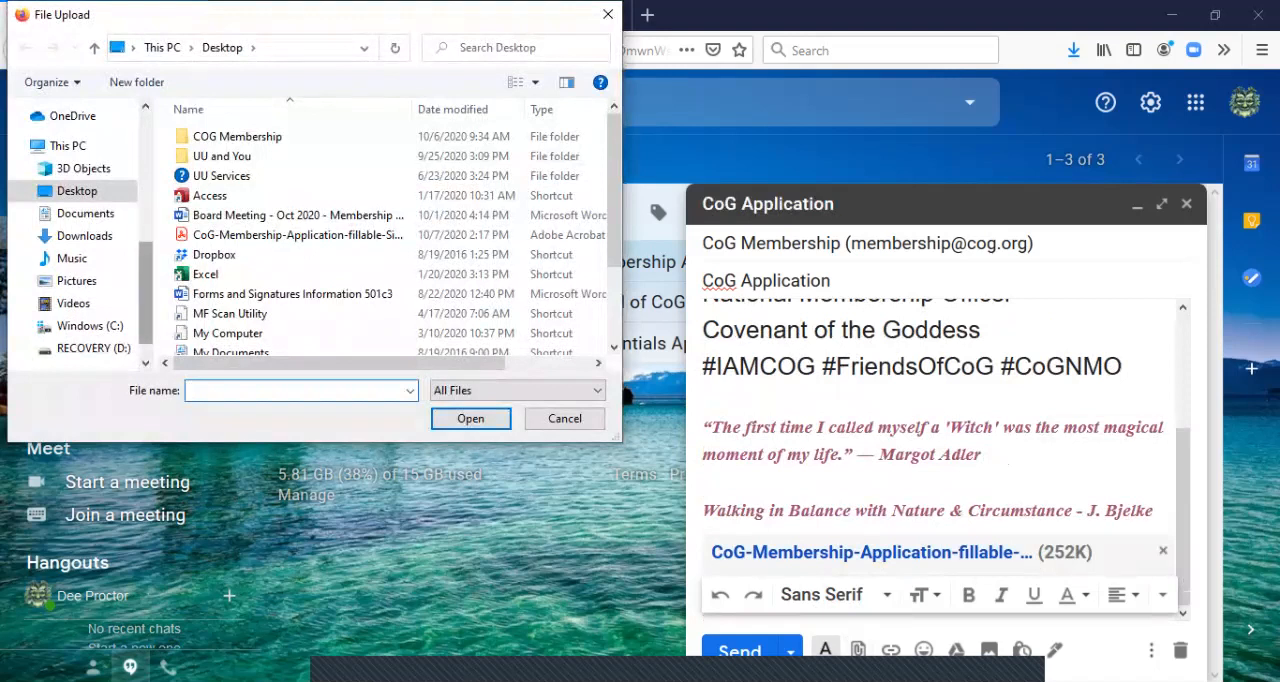
scroll(75, 240, "up", 4)
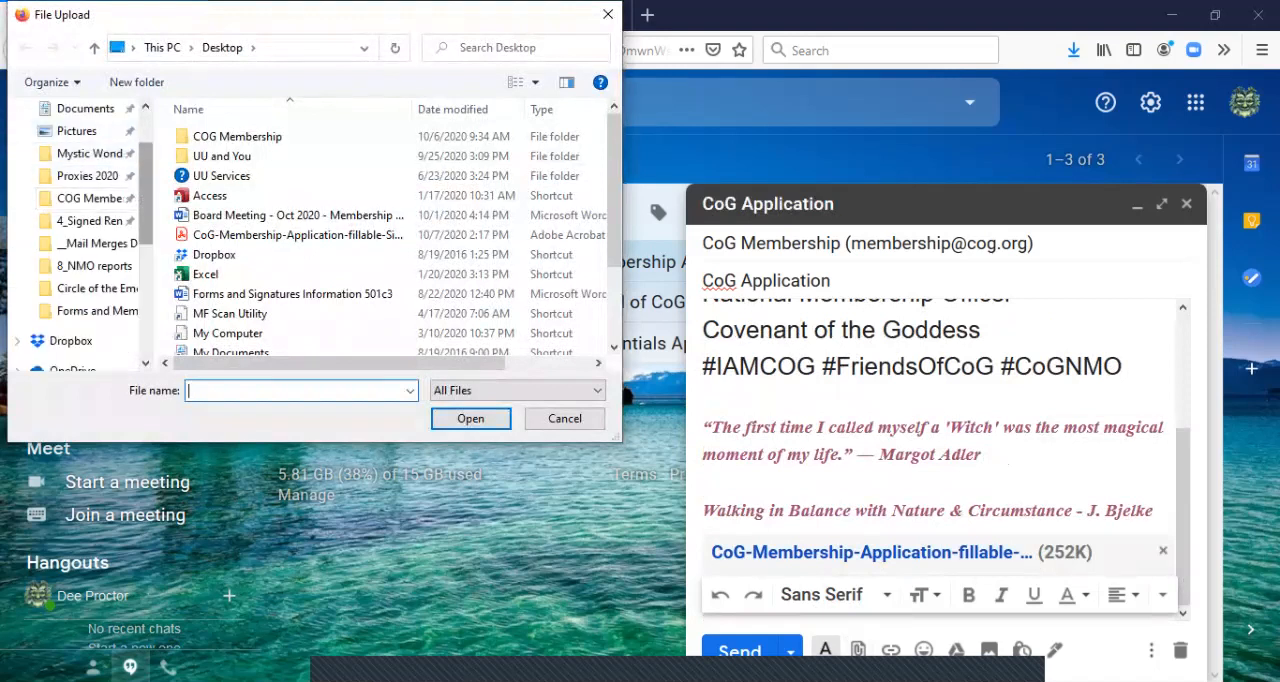
scroll(75, 230, "up", 2)
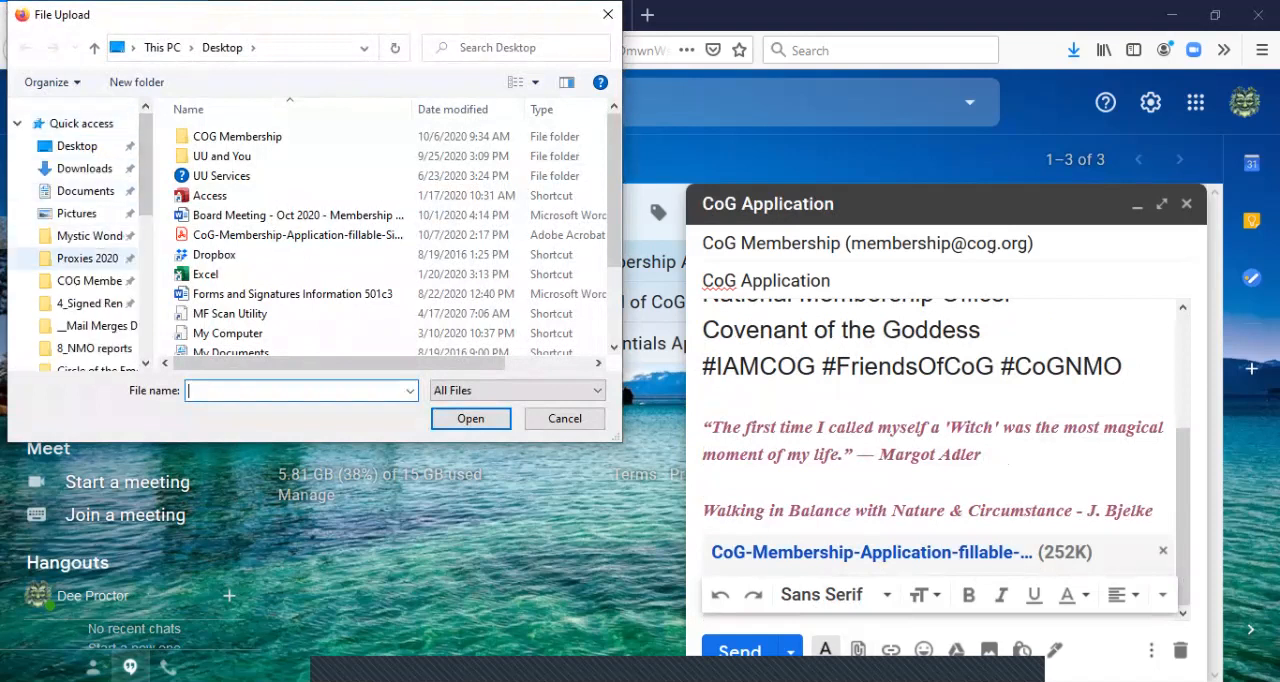
left_click(90, 281)
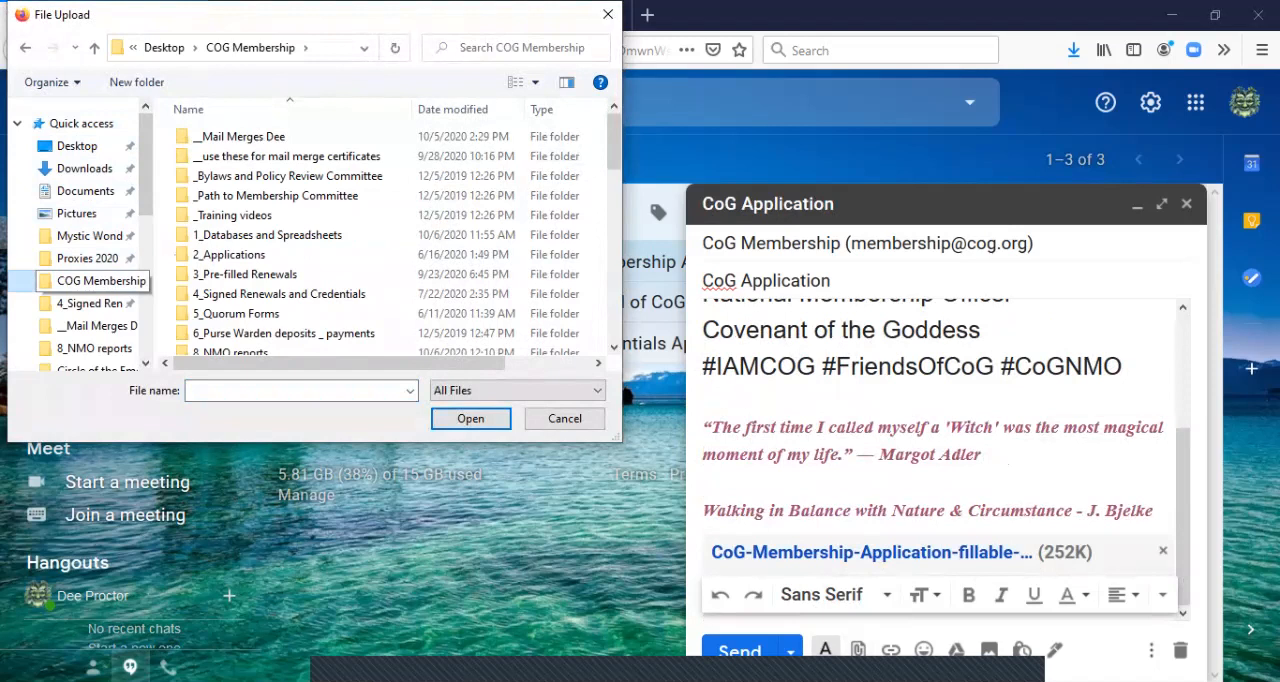
double_click(229, 254)
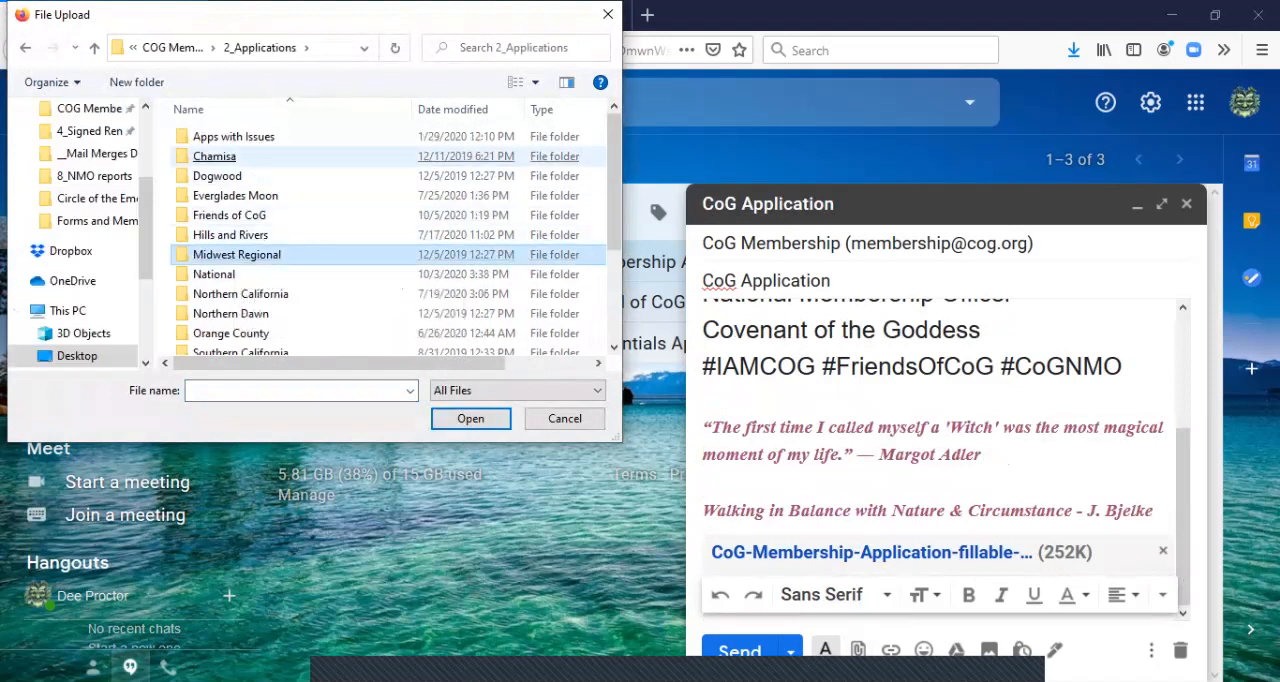
left_click(214, 156)
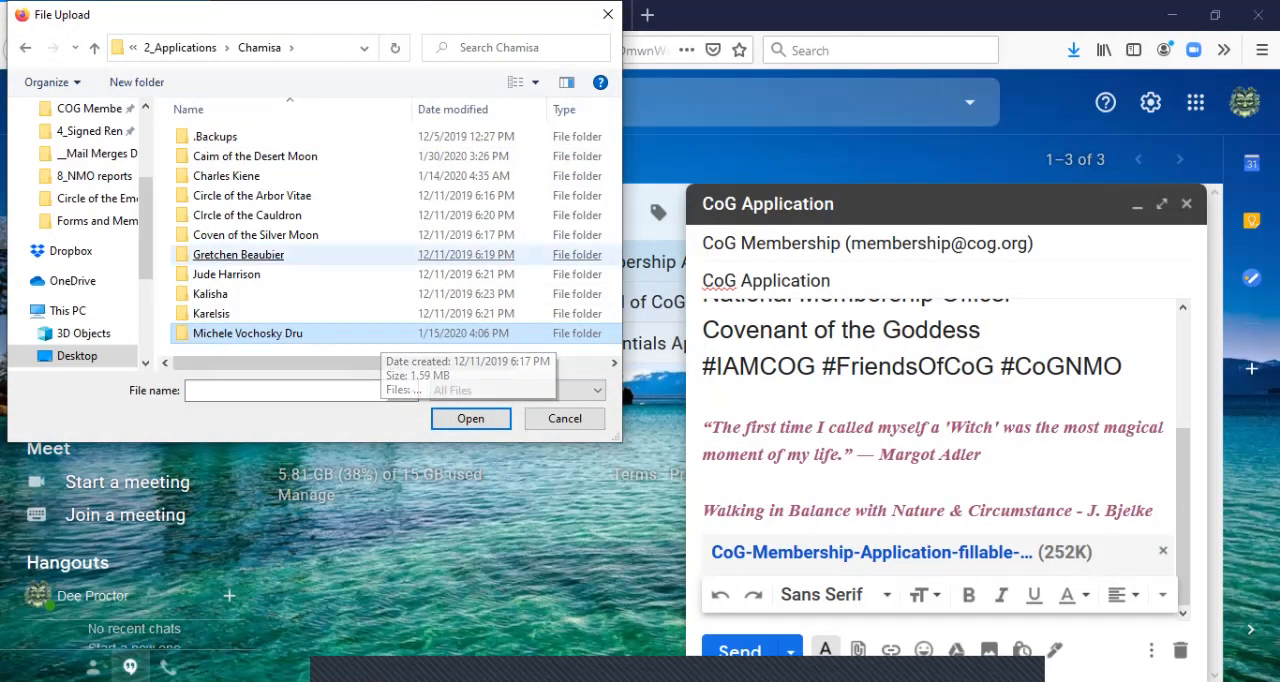
left_click(255, 235)
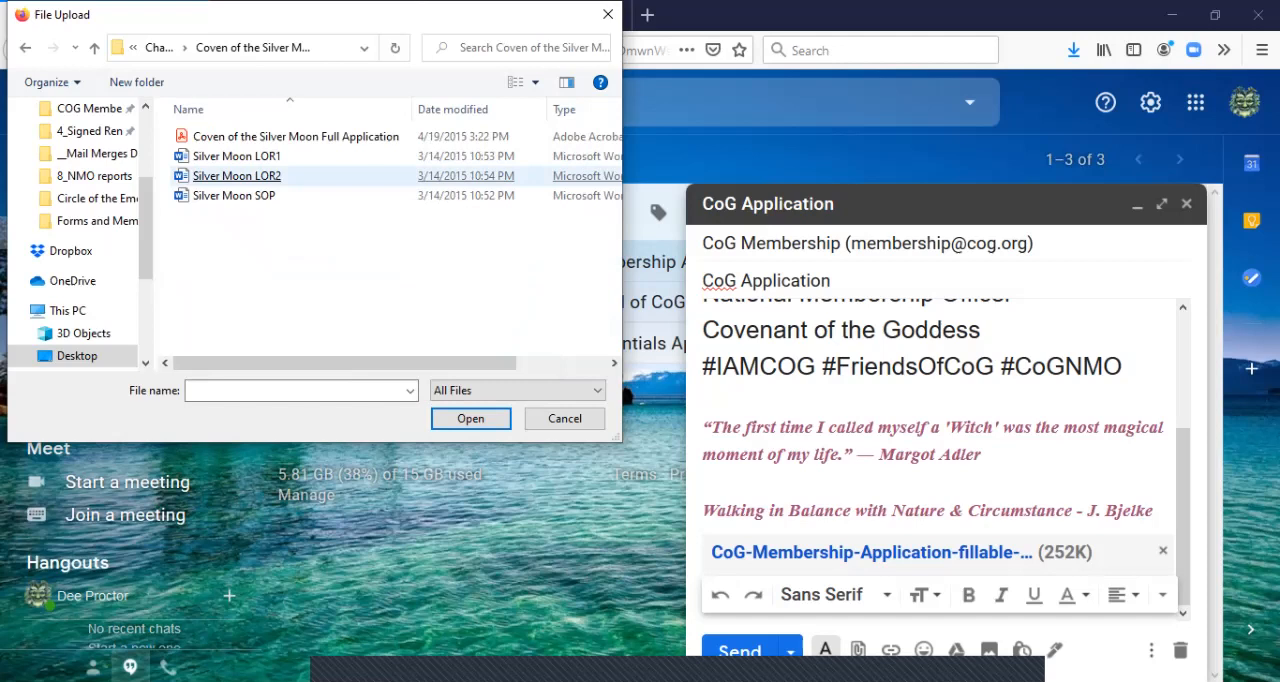
Attach Silver Moon LOR1 to the message and hide the text formatting options
left_click(237, 156)
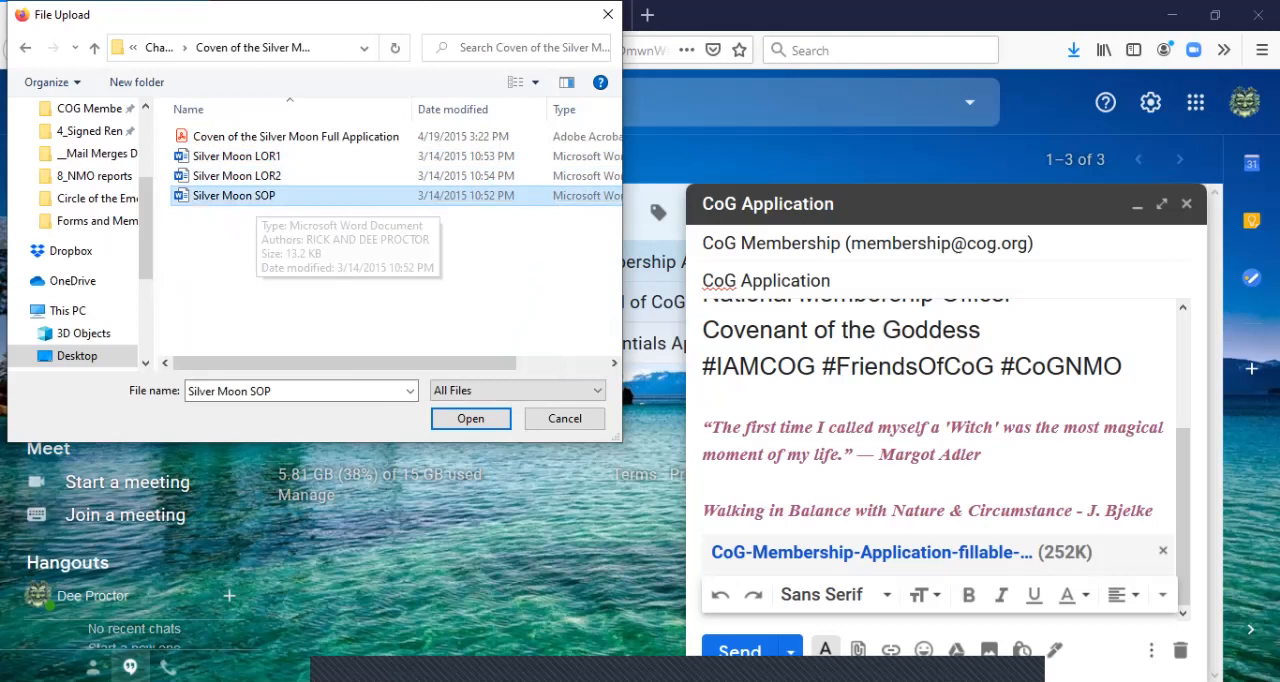
left_click_drag(492, 308, 372, 232)
mouse_move(237, 156)
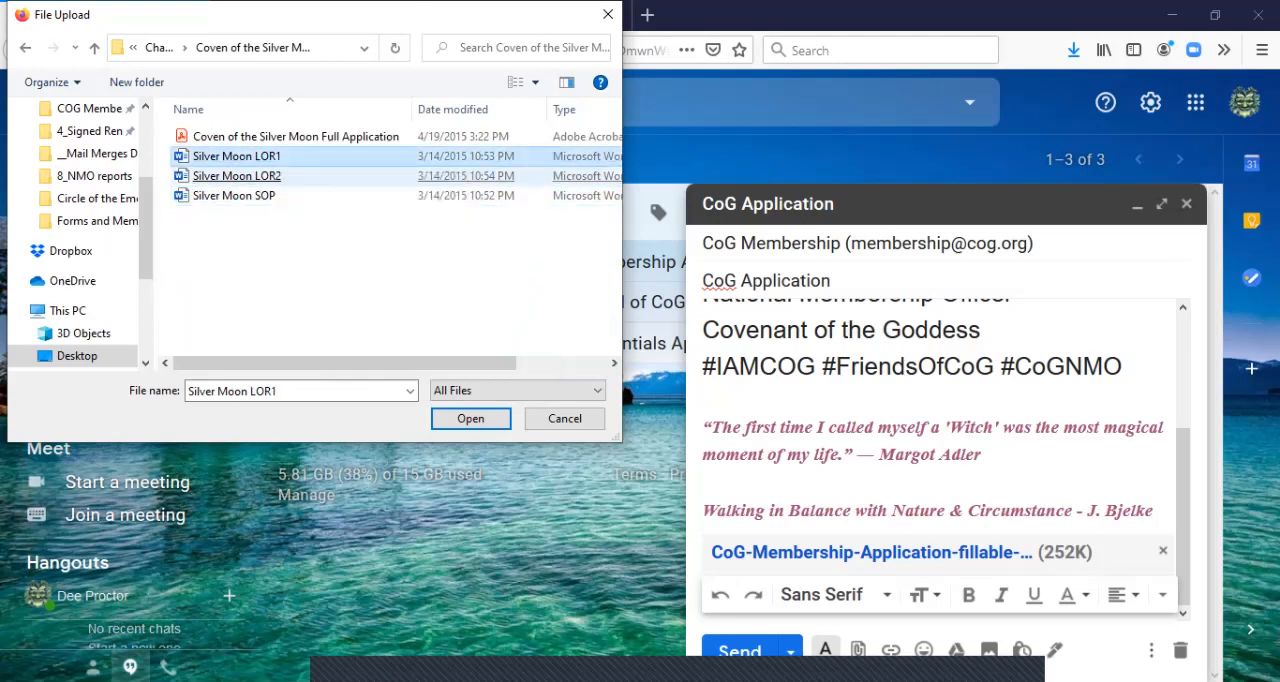
left_click(237, 156)
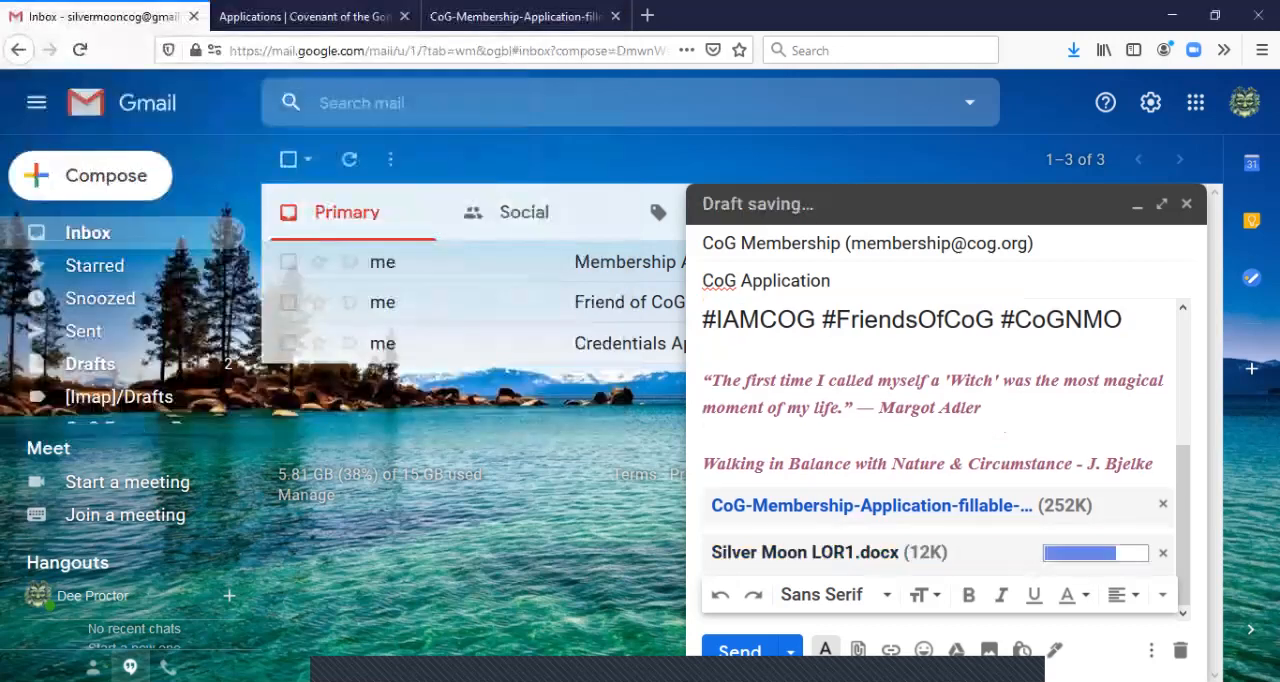
left_click(825, 650)
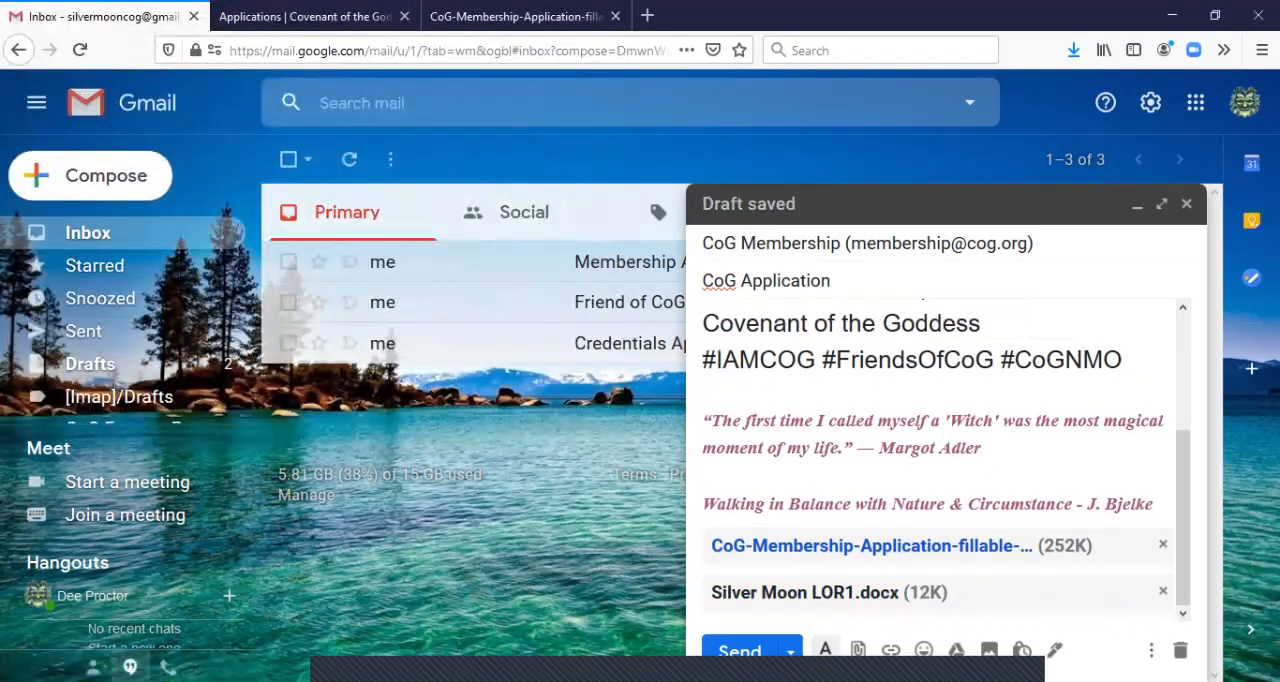
Attach Silver Moon LOR2 from the same Coven of the Silver Moon folder
left_click(858, 650)
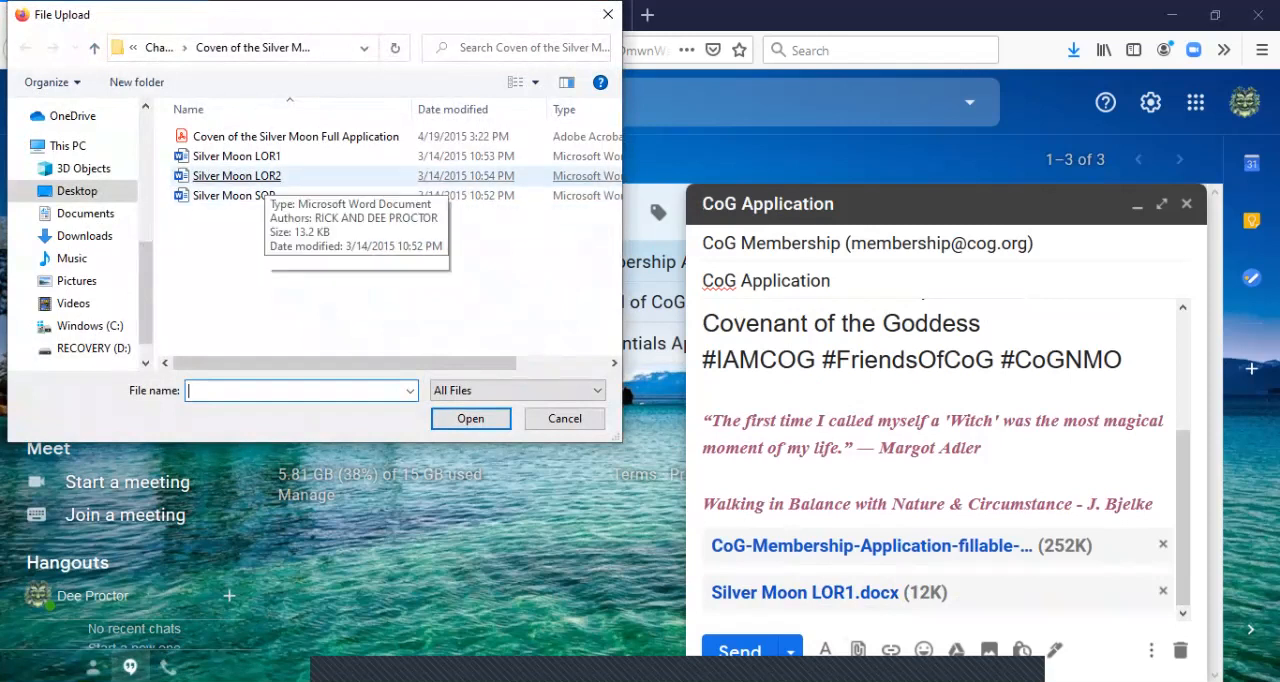
left_click(262, 176, "shift")
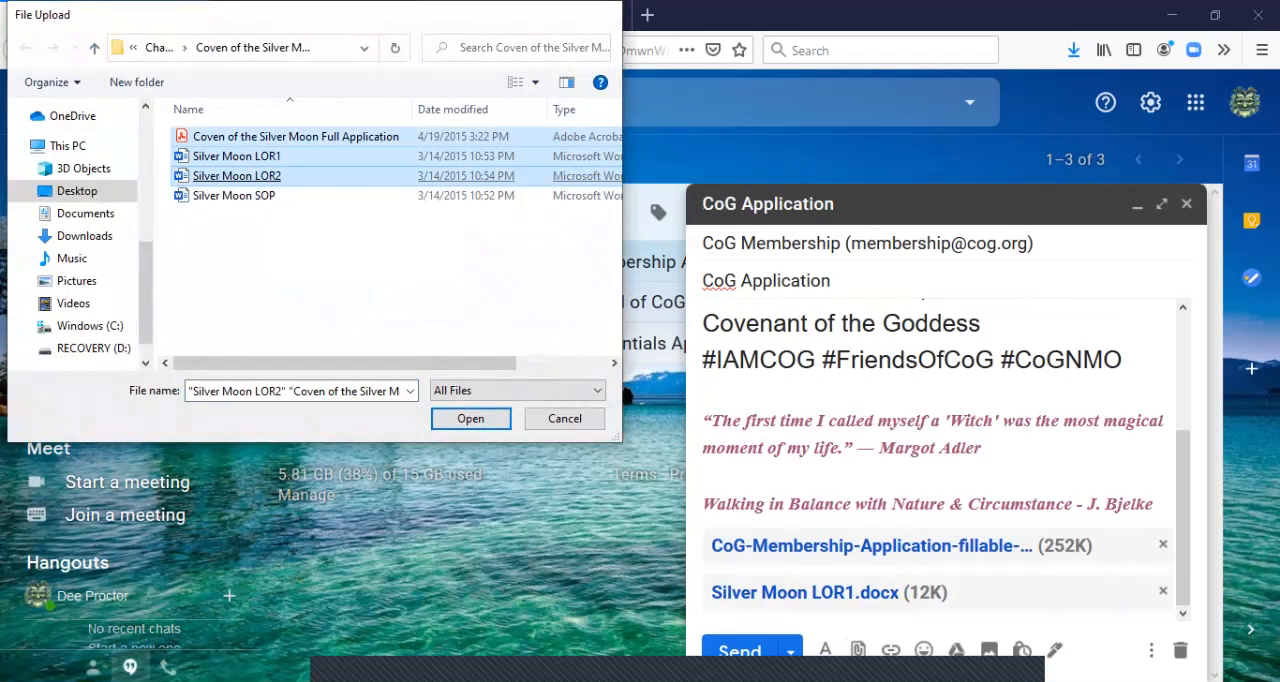
key("Return")
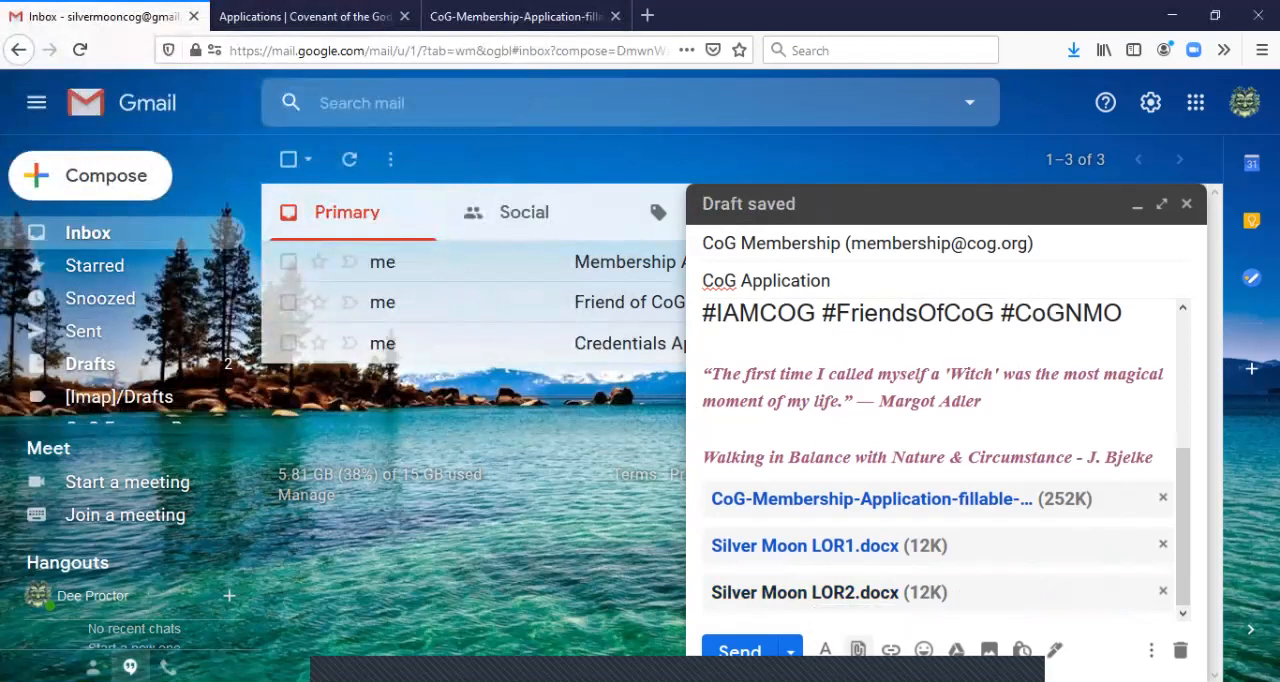
Attach Silver Moon SOP as the last supporting document and send the message
left_click(857, 650)
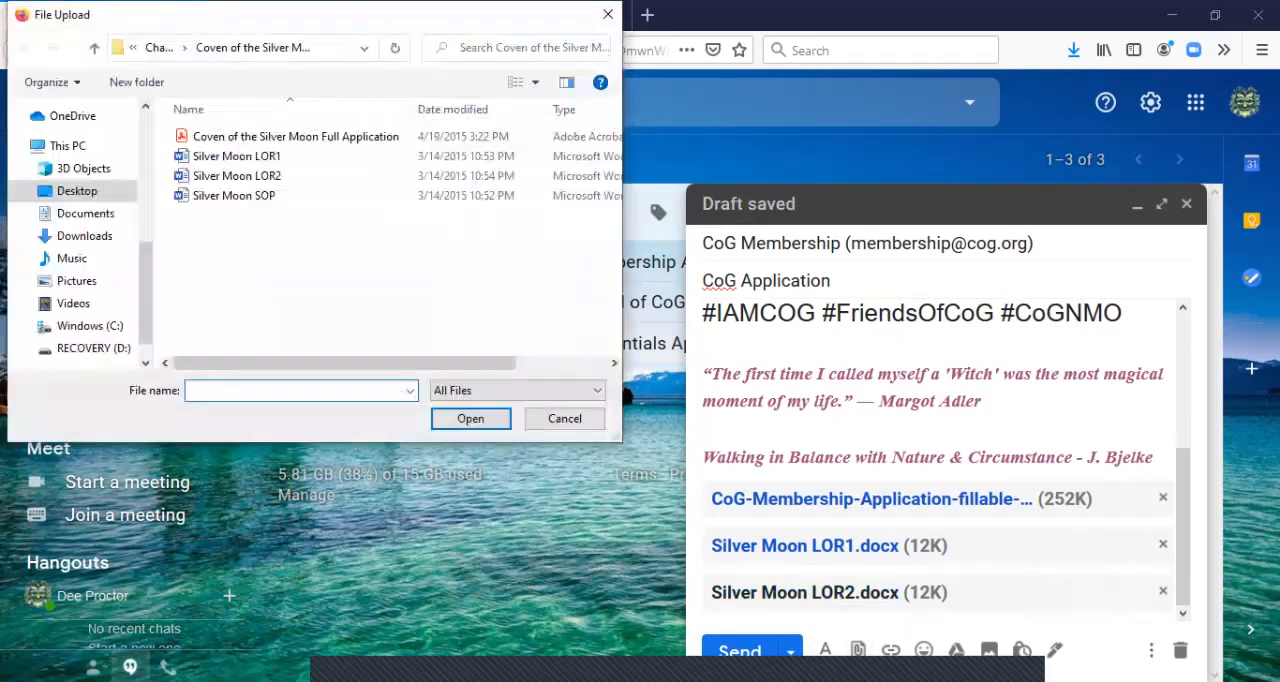
double_click(234, 195)
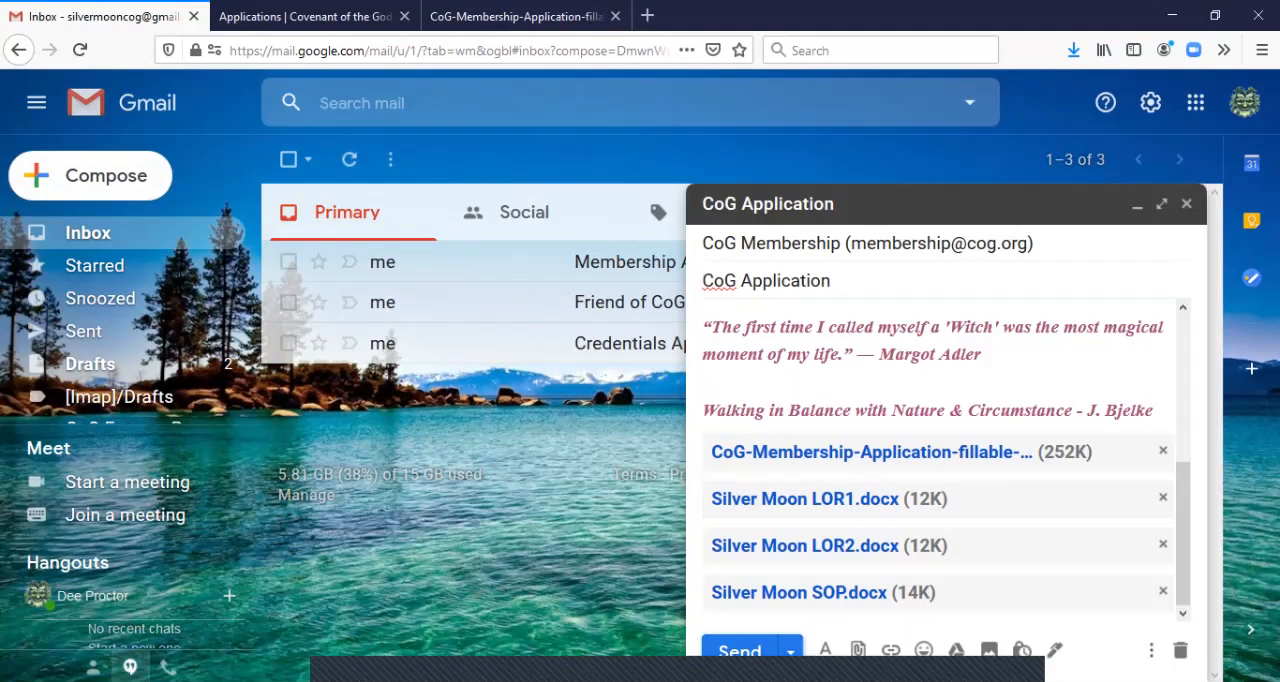
key("ctrl+Return")
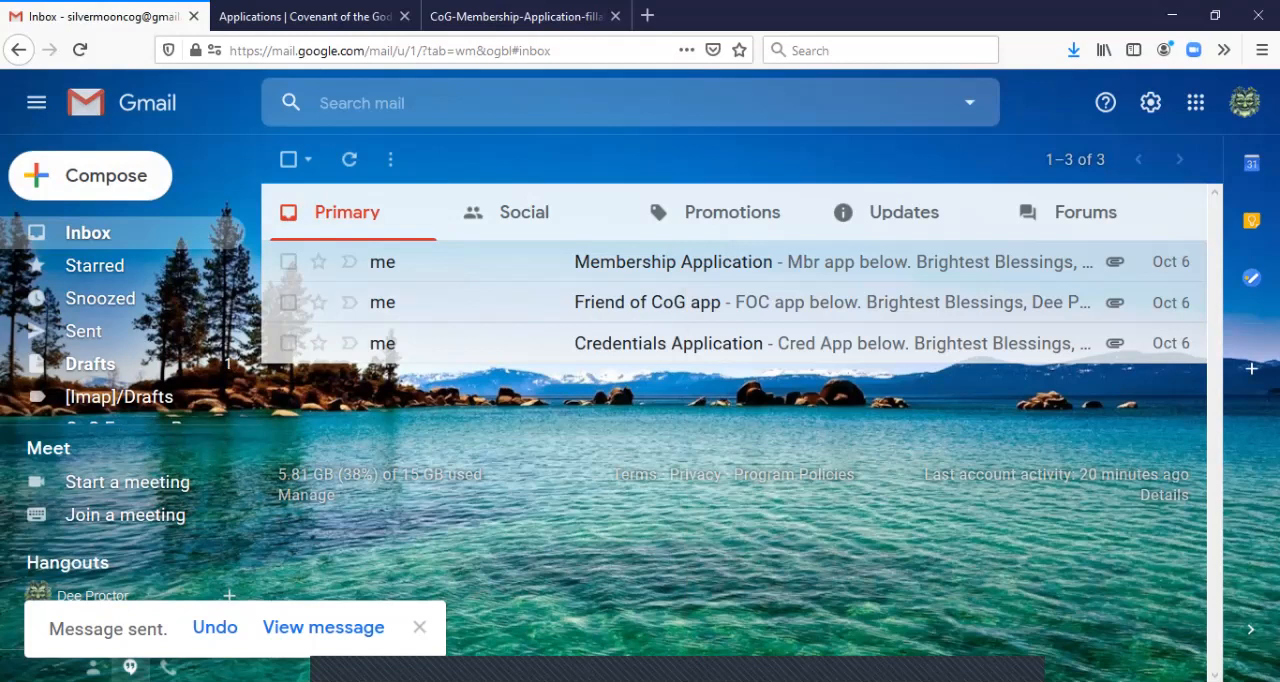
View the Membership Application email's attachment 2020-CoG-Membership-Application-fillable.pdf in Adobe Acrobat Reader DC, and close that document
left_click(673, 262)
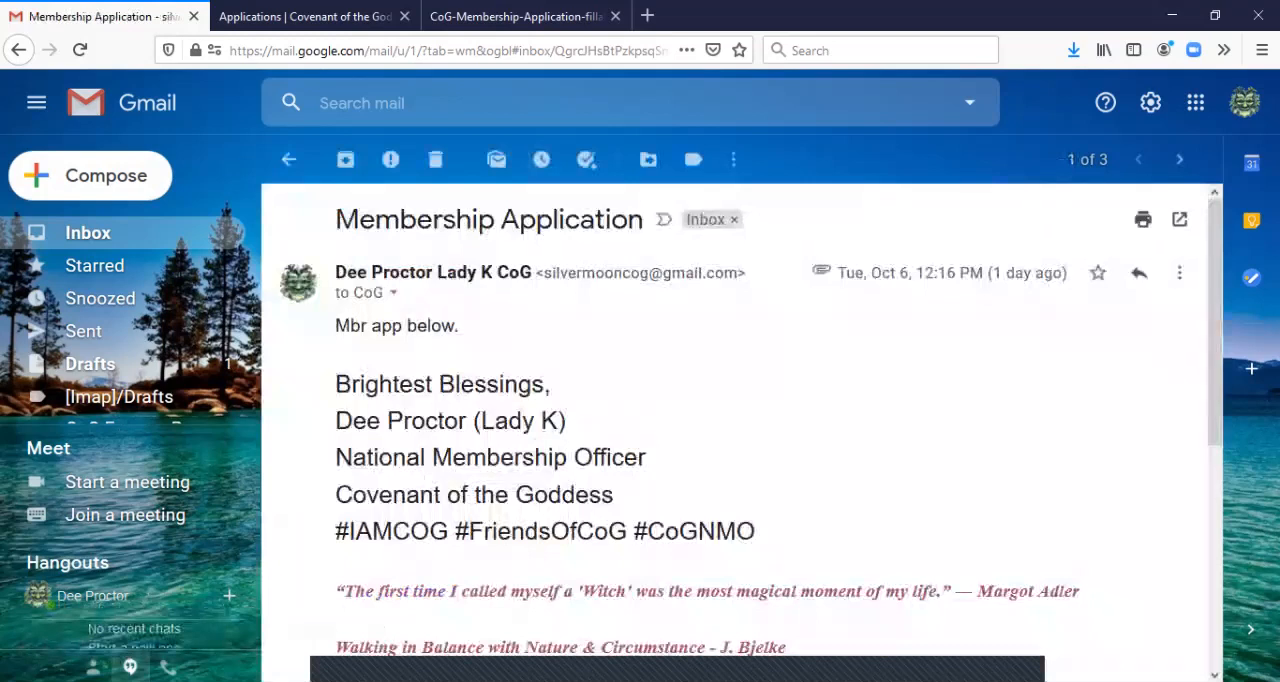
scroll(740, 420, "down", 4)
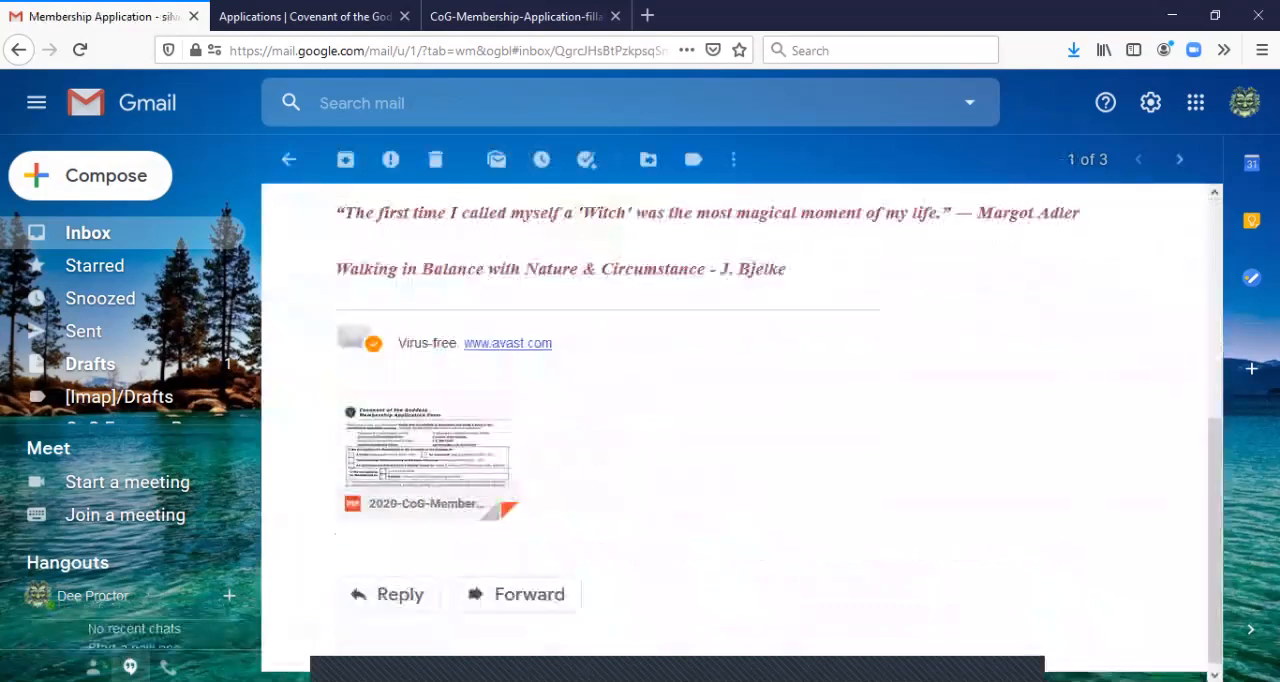
mouse_move(428, 460)
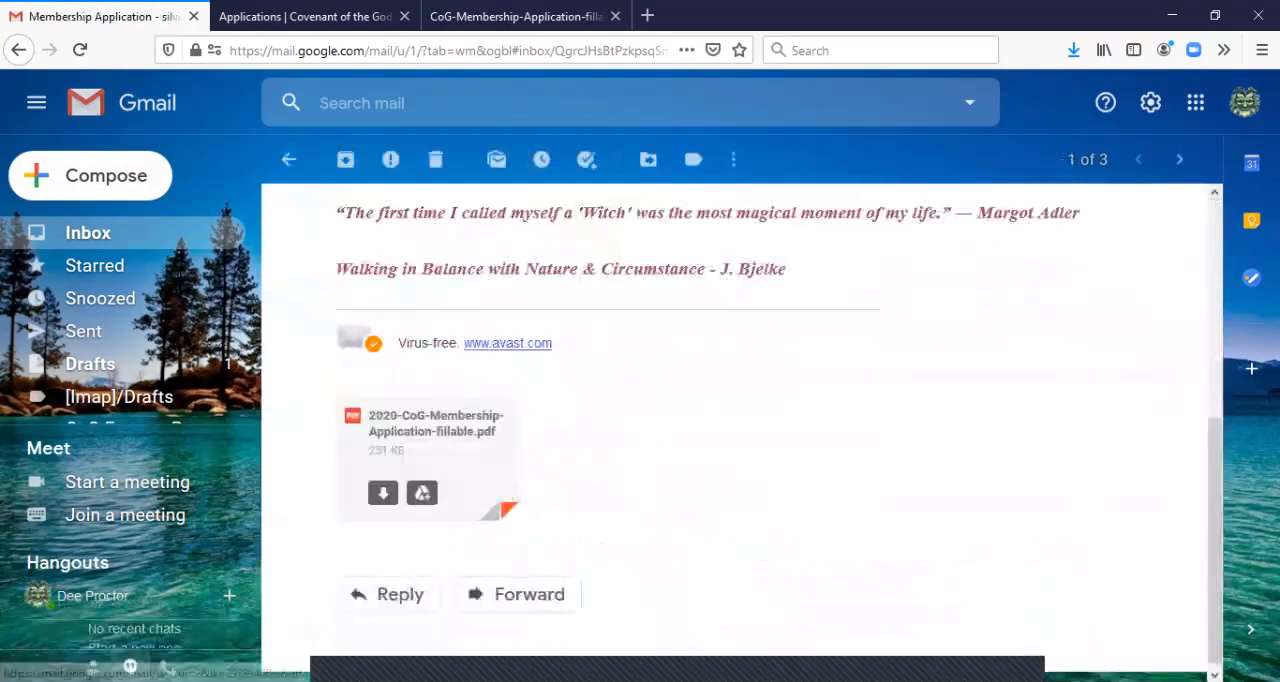
left_click(383, 492)
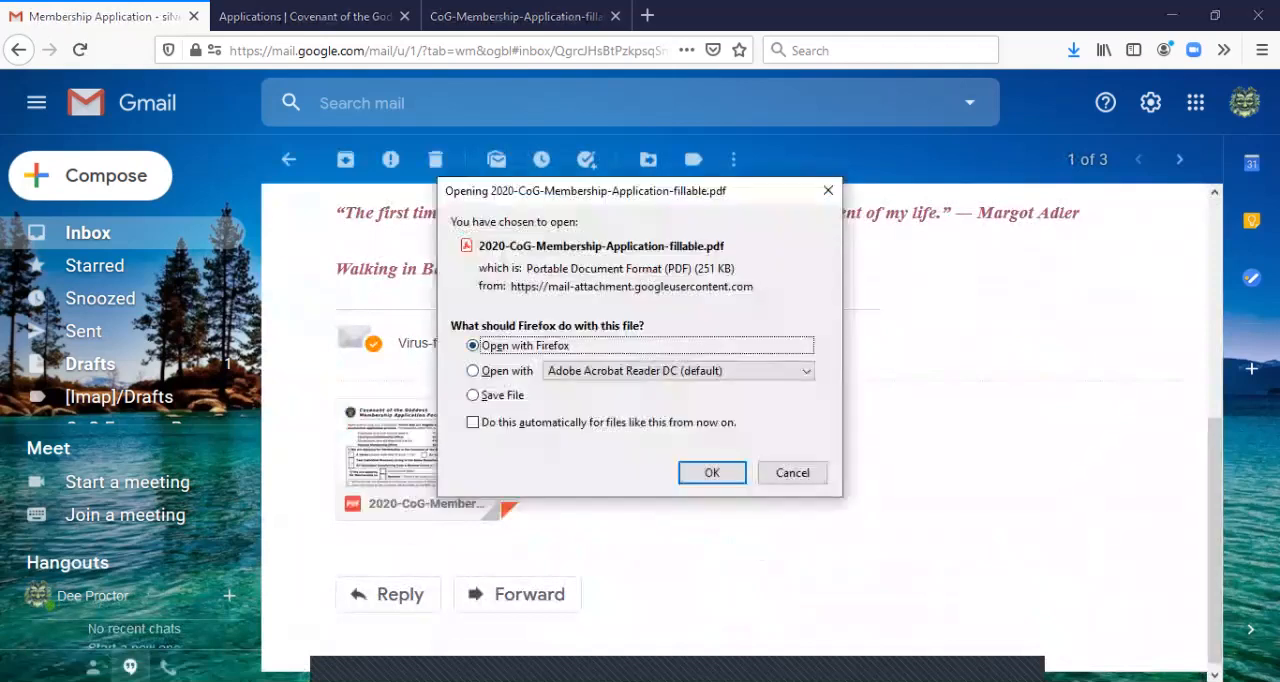
left_click(473, 371)
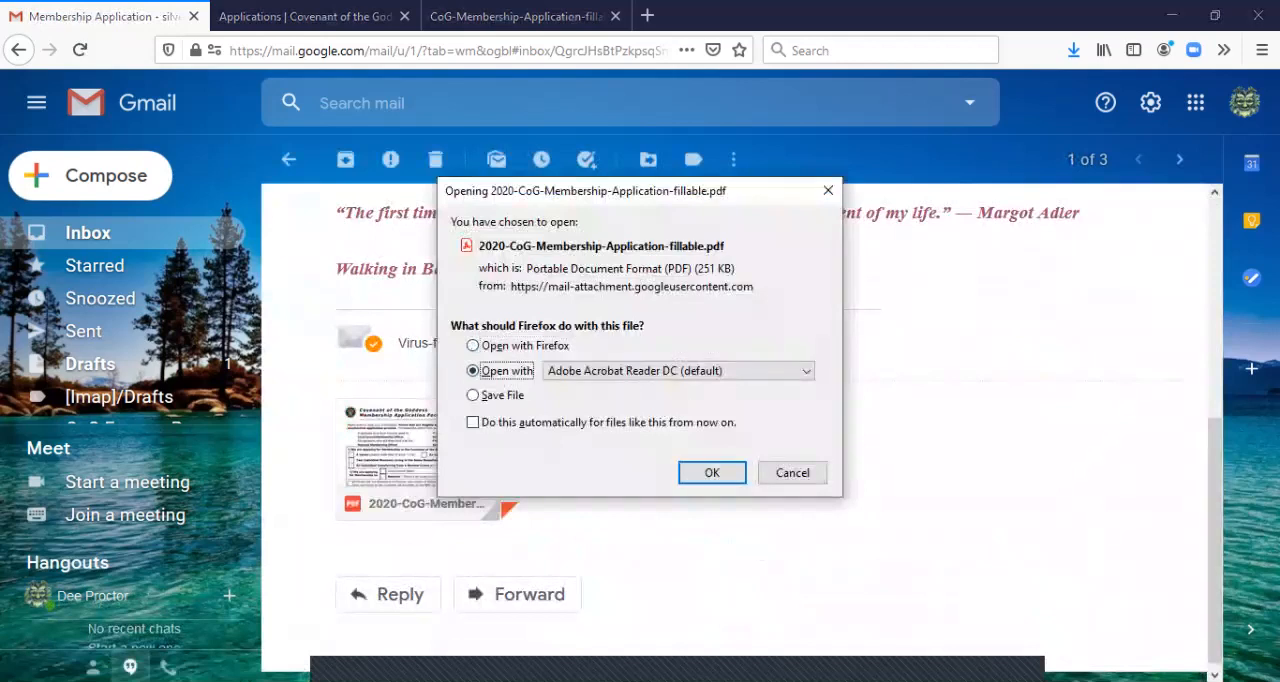
left_click(712, 472)
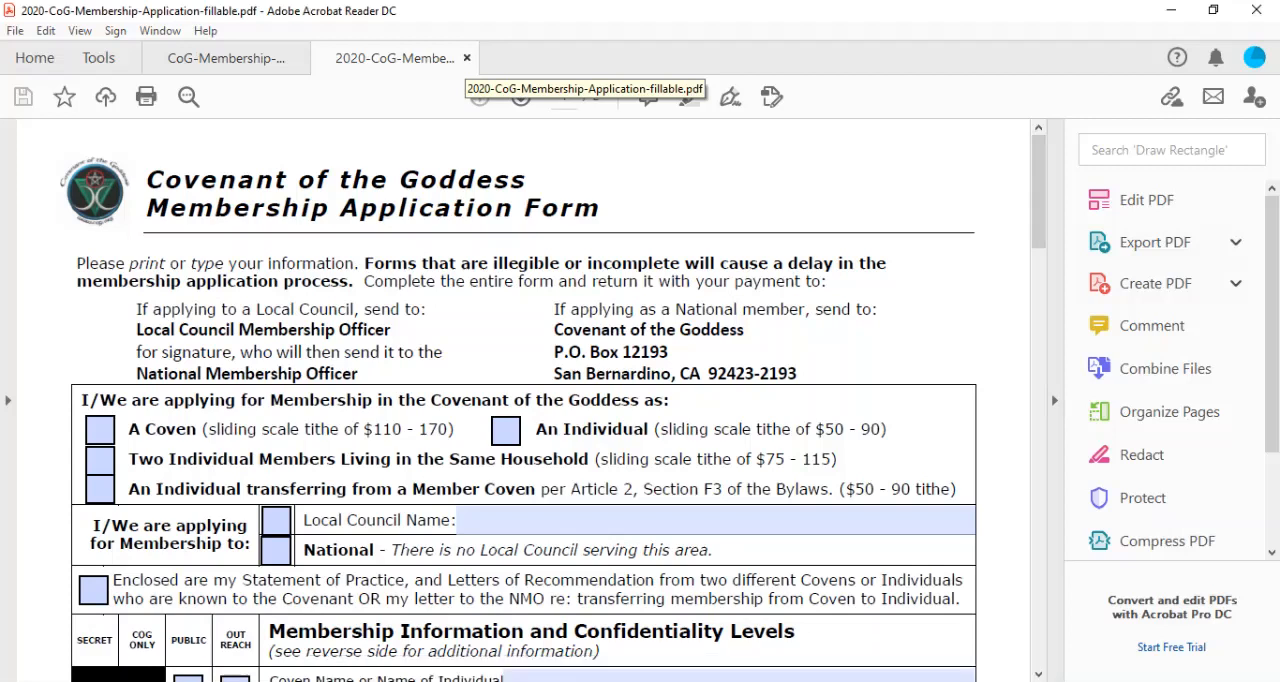
left_click(466, 58)
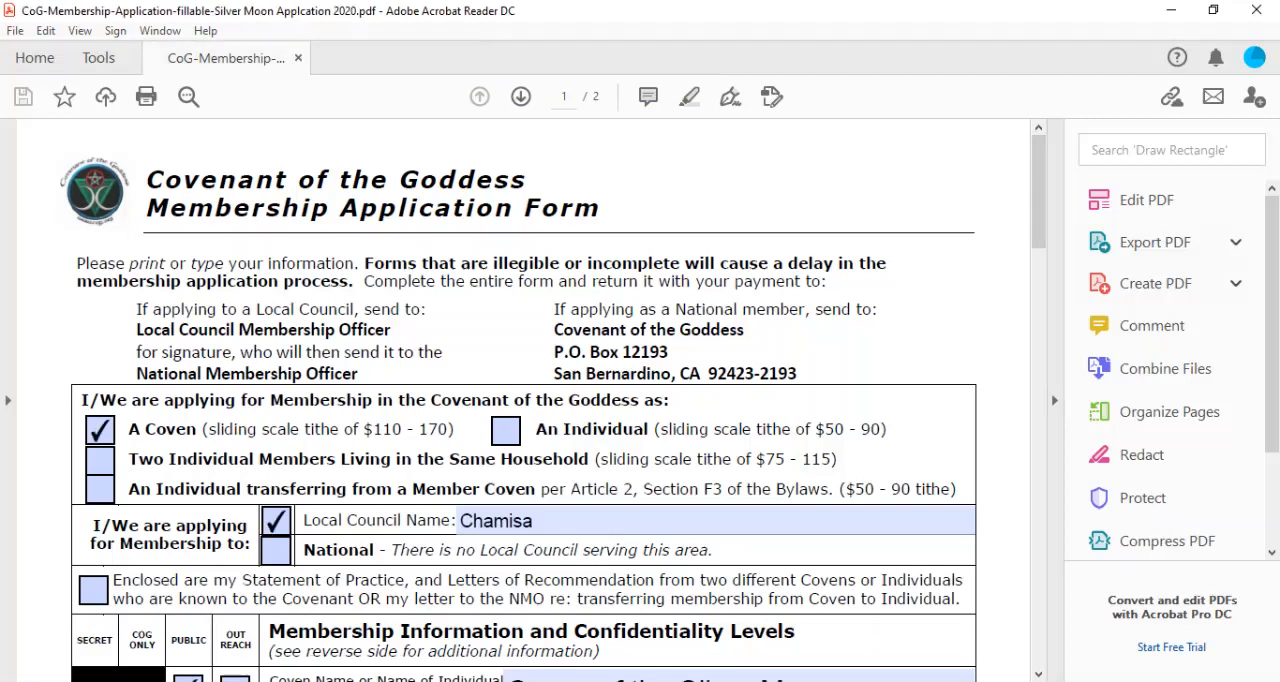